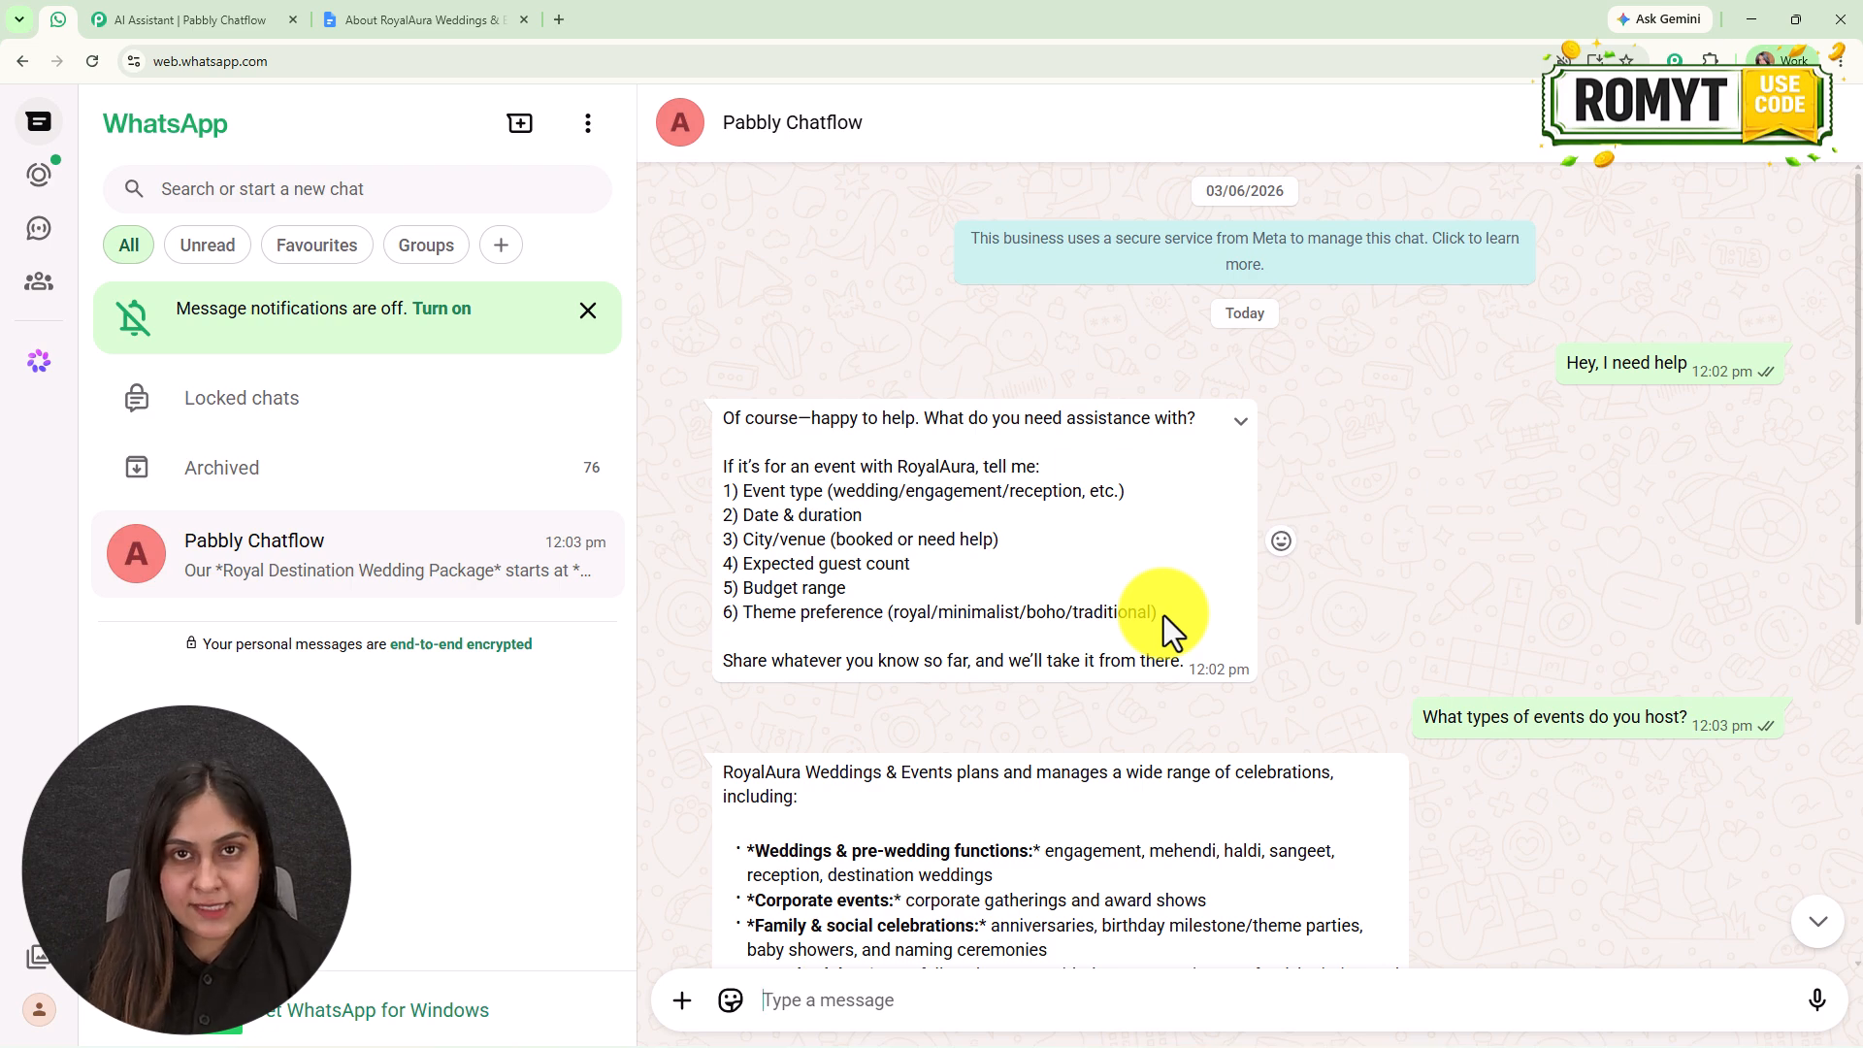
Read through the Pabbly Chatflow conversation and send the message "Please Share Your Booking Policy".
{"action": "scroll", "coordinate": [1603, 499], "scroll_direction": "down", "scroll_amount": 3}
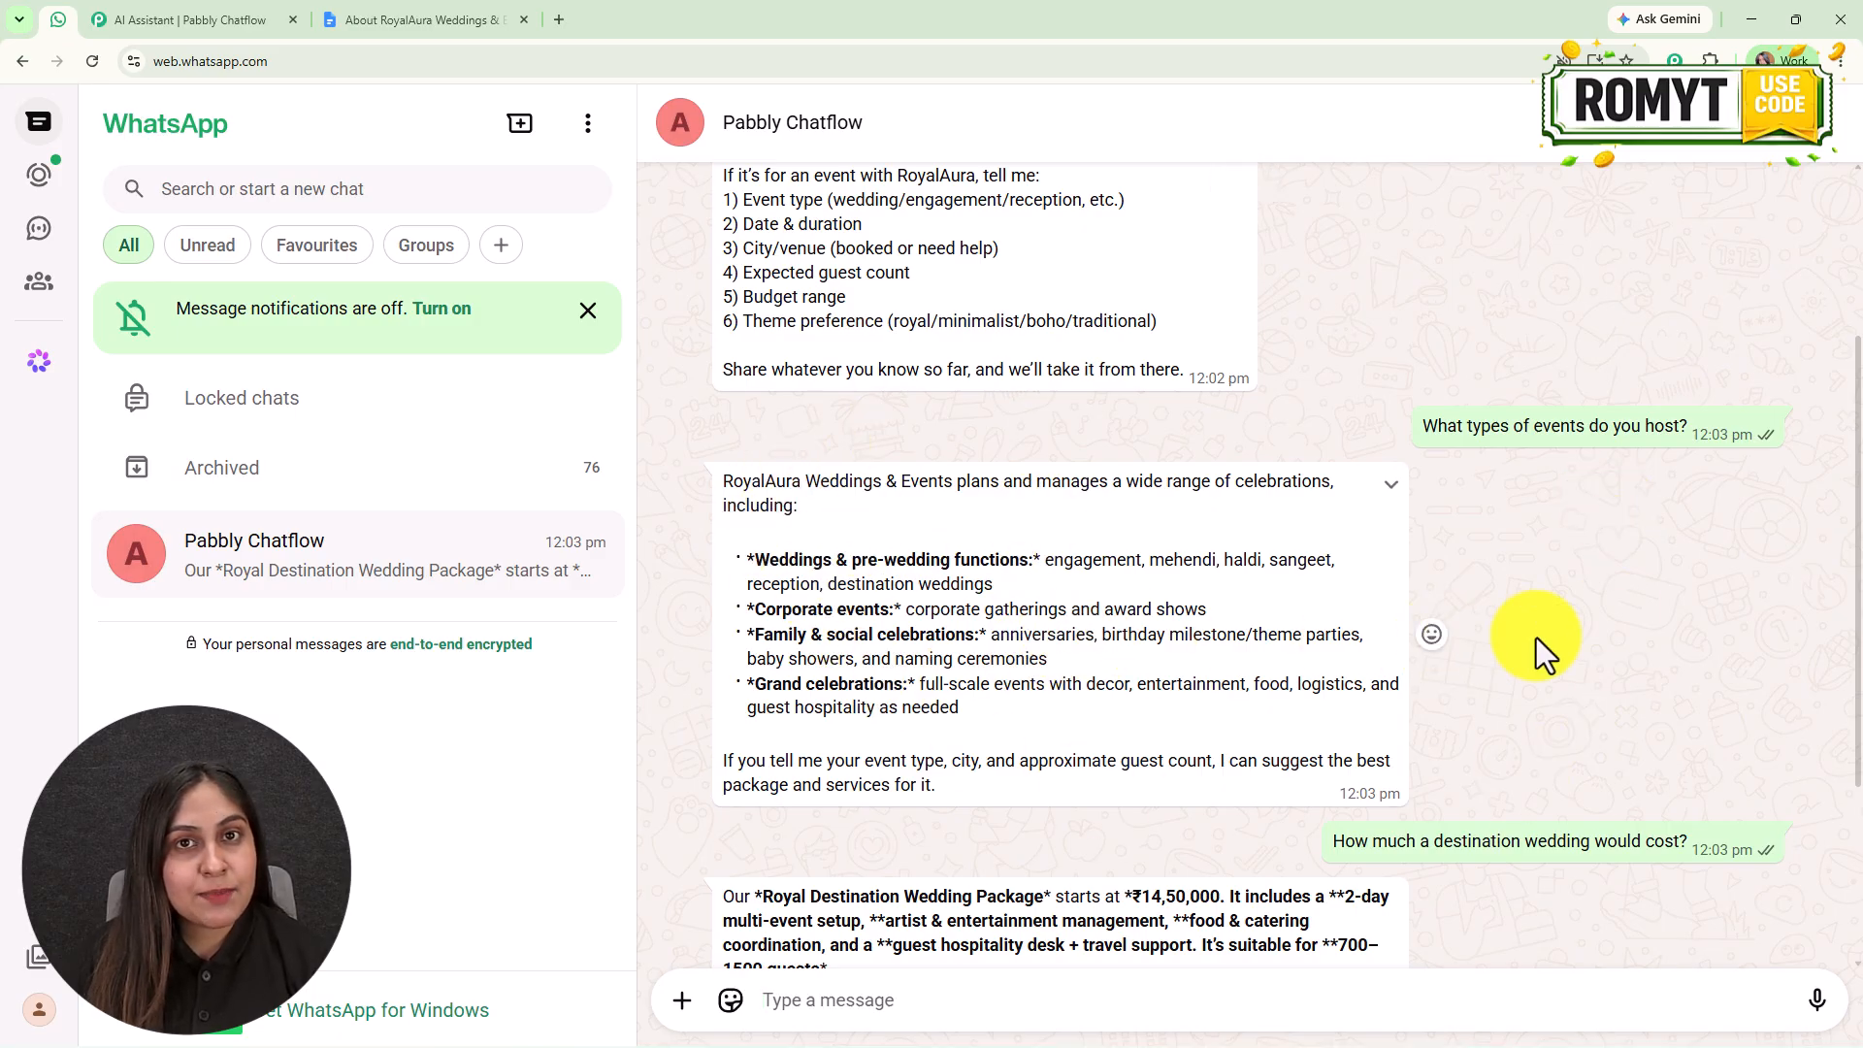
{"action": "scroll", "coordinate": [1540, 645], "scroll_direction": "down", "scroll_amount": 3}
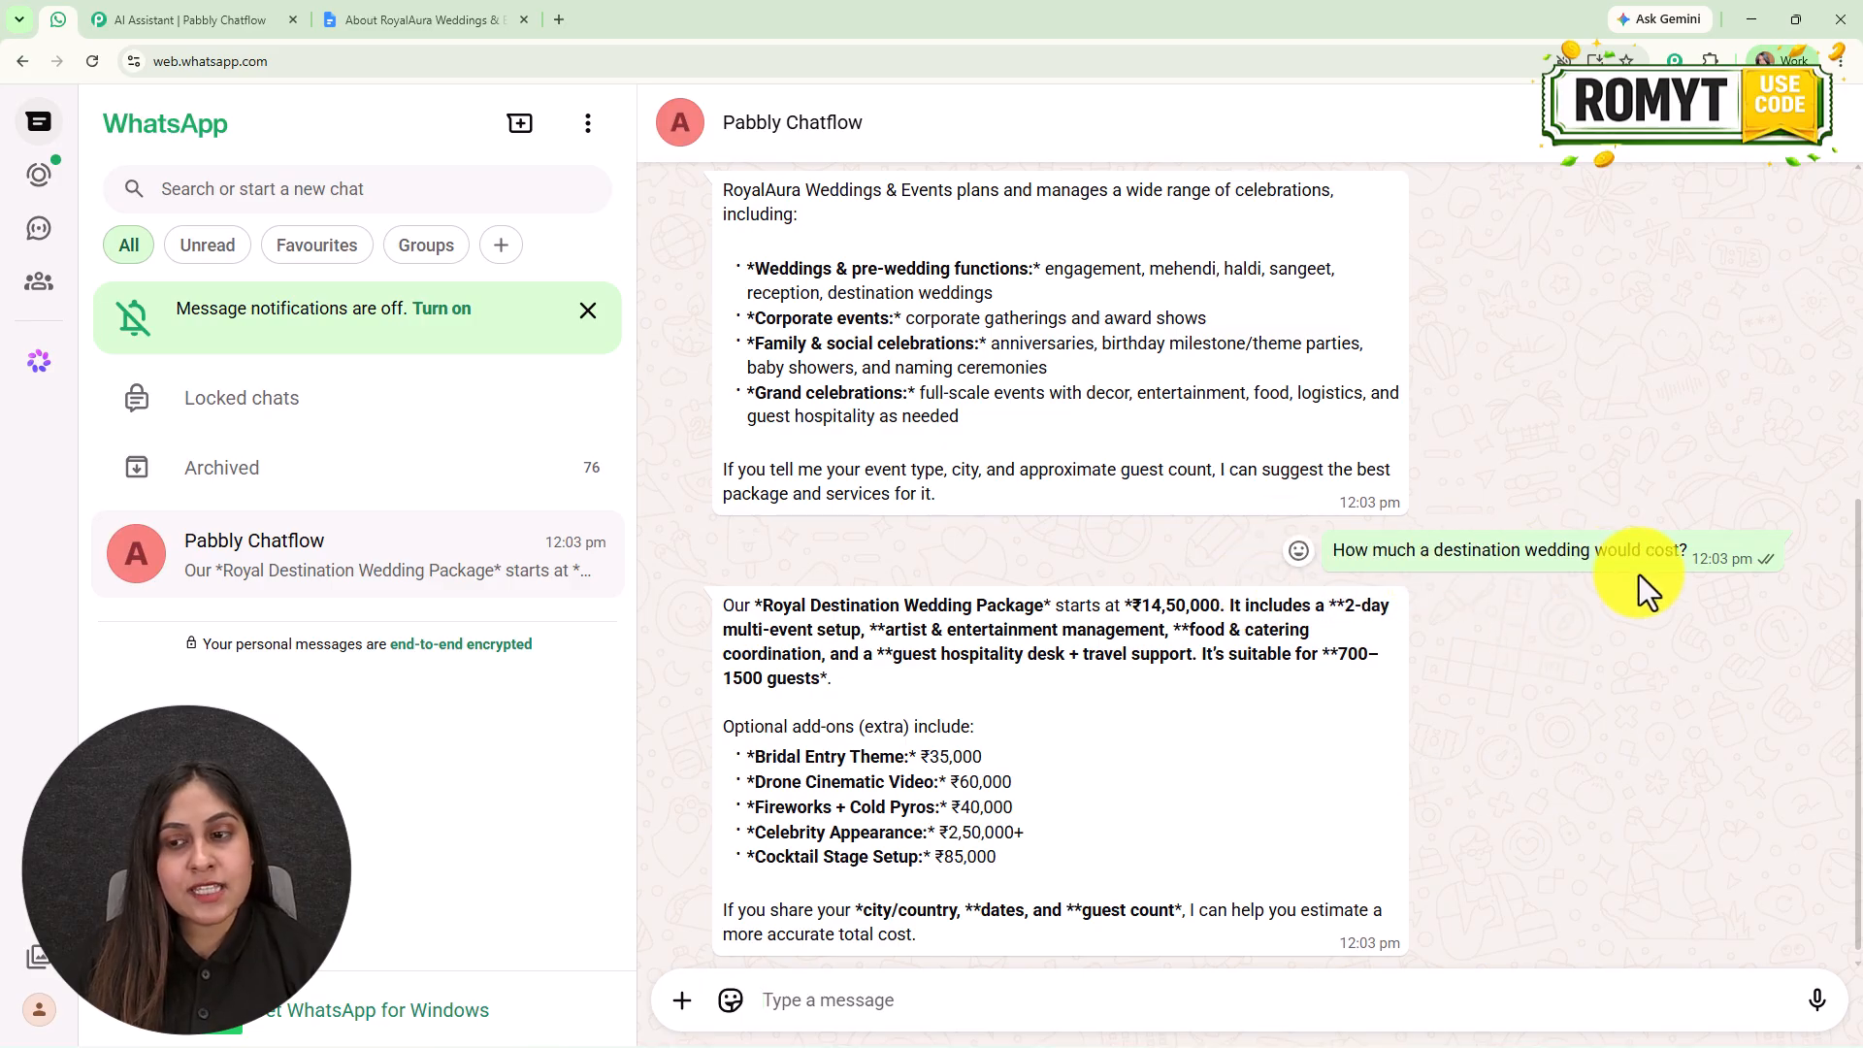
{"action": "scroll", "coordinate": [1638, 615], "scroll_direction": "down", "scroll_amount": 1}
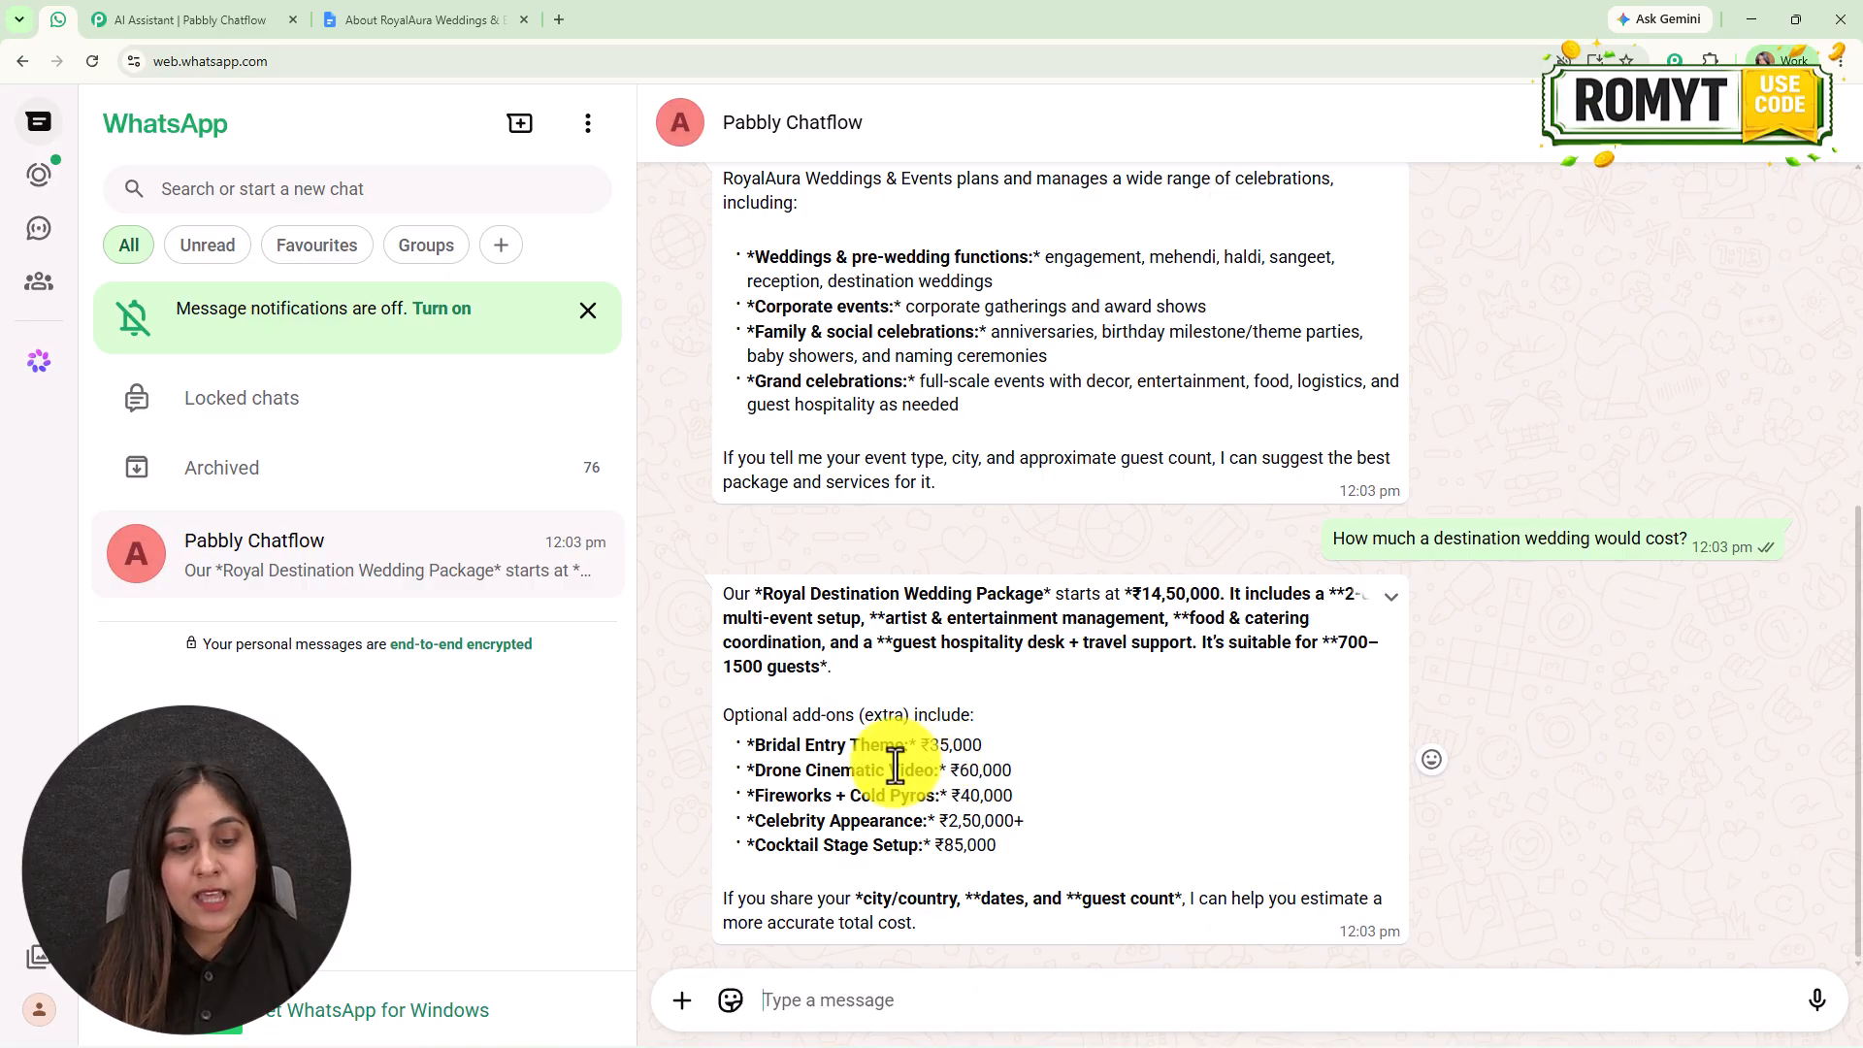
{"action": "type", "text": "Please Share Your Booking Policy"}
{"action": "key", "text": "Return"}
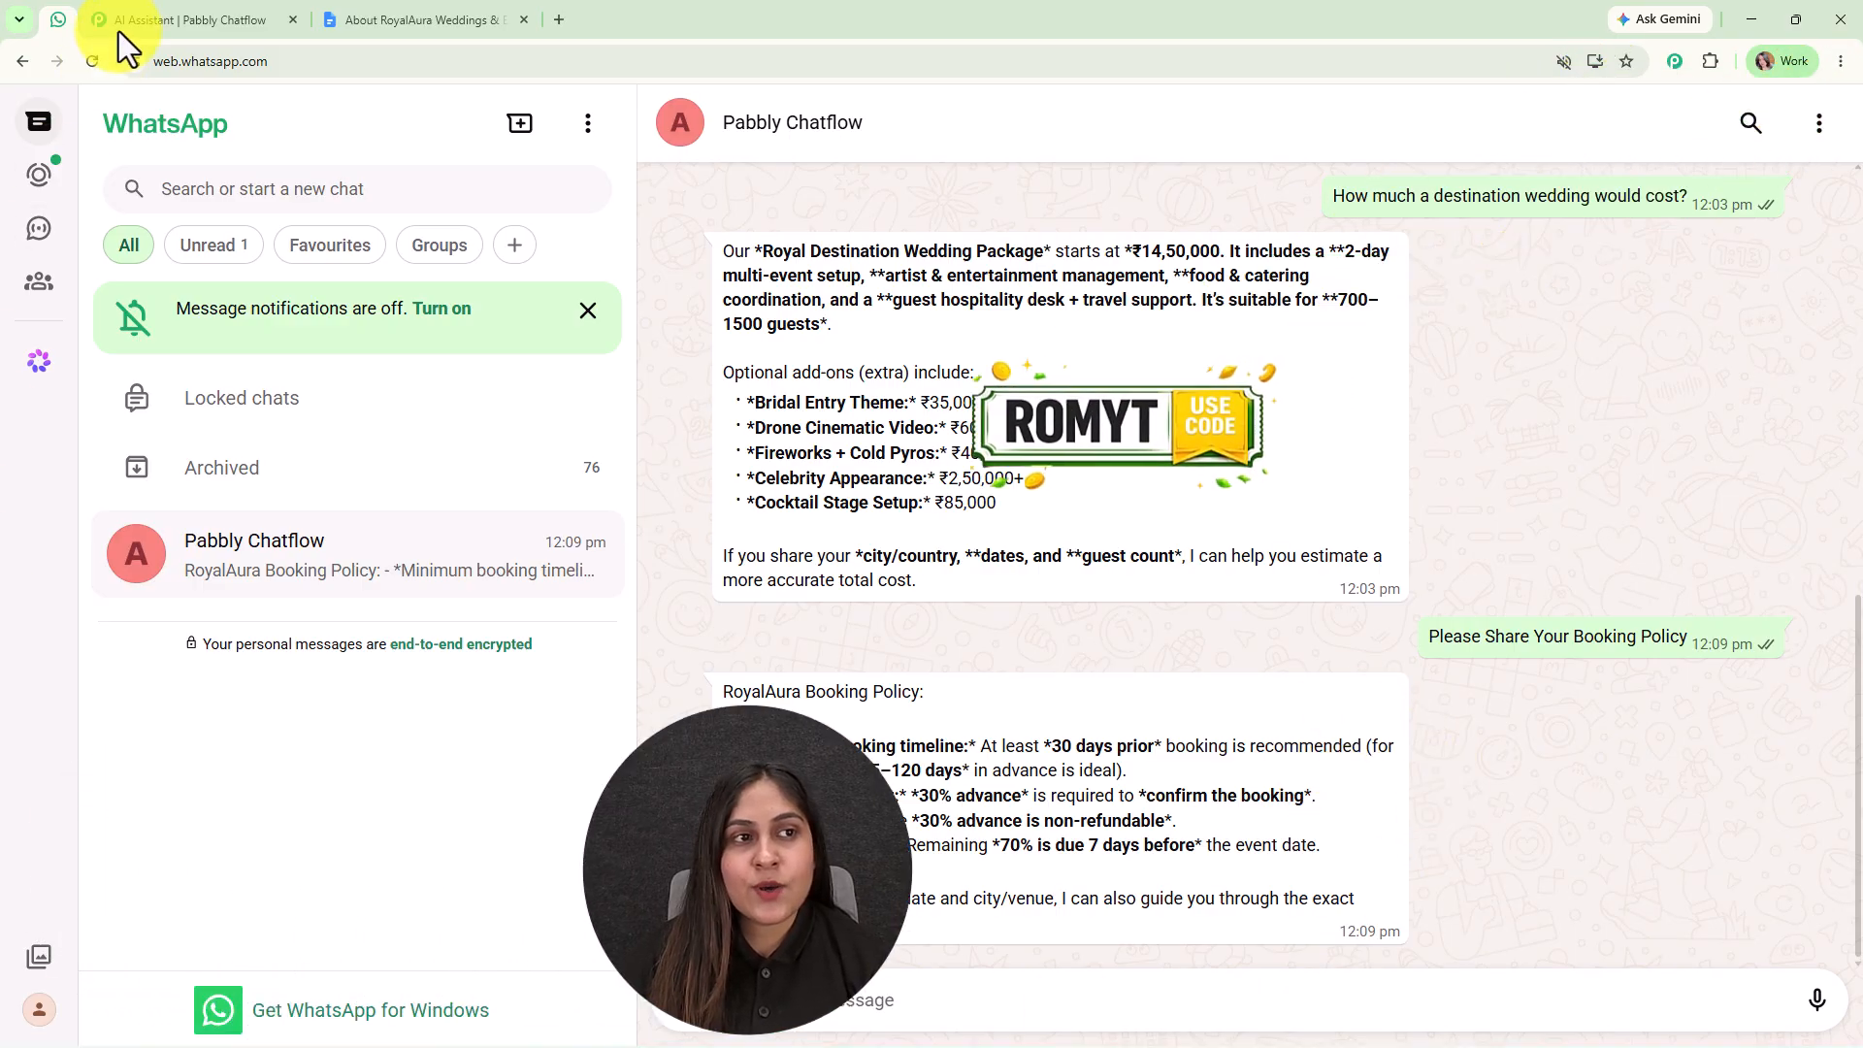
Open pabbly.com/chatflow in a new browser tab, sign in and access the Pabbly Chatflow app.
{"action": "left_click", "coordinate": [171, 18]}
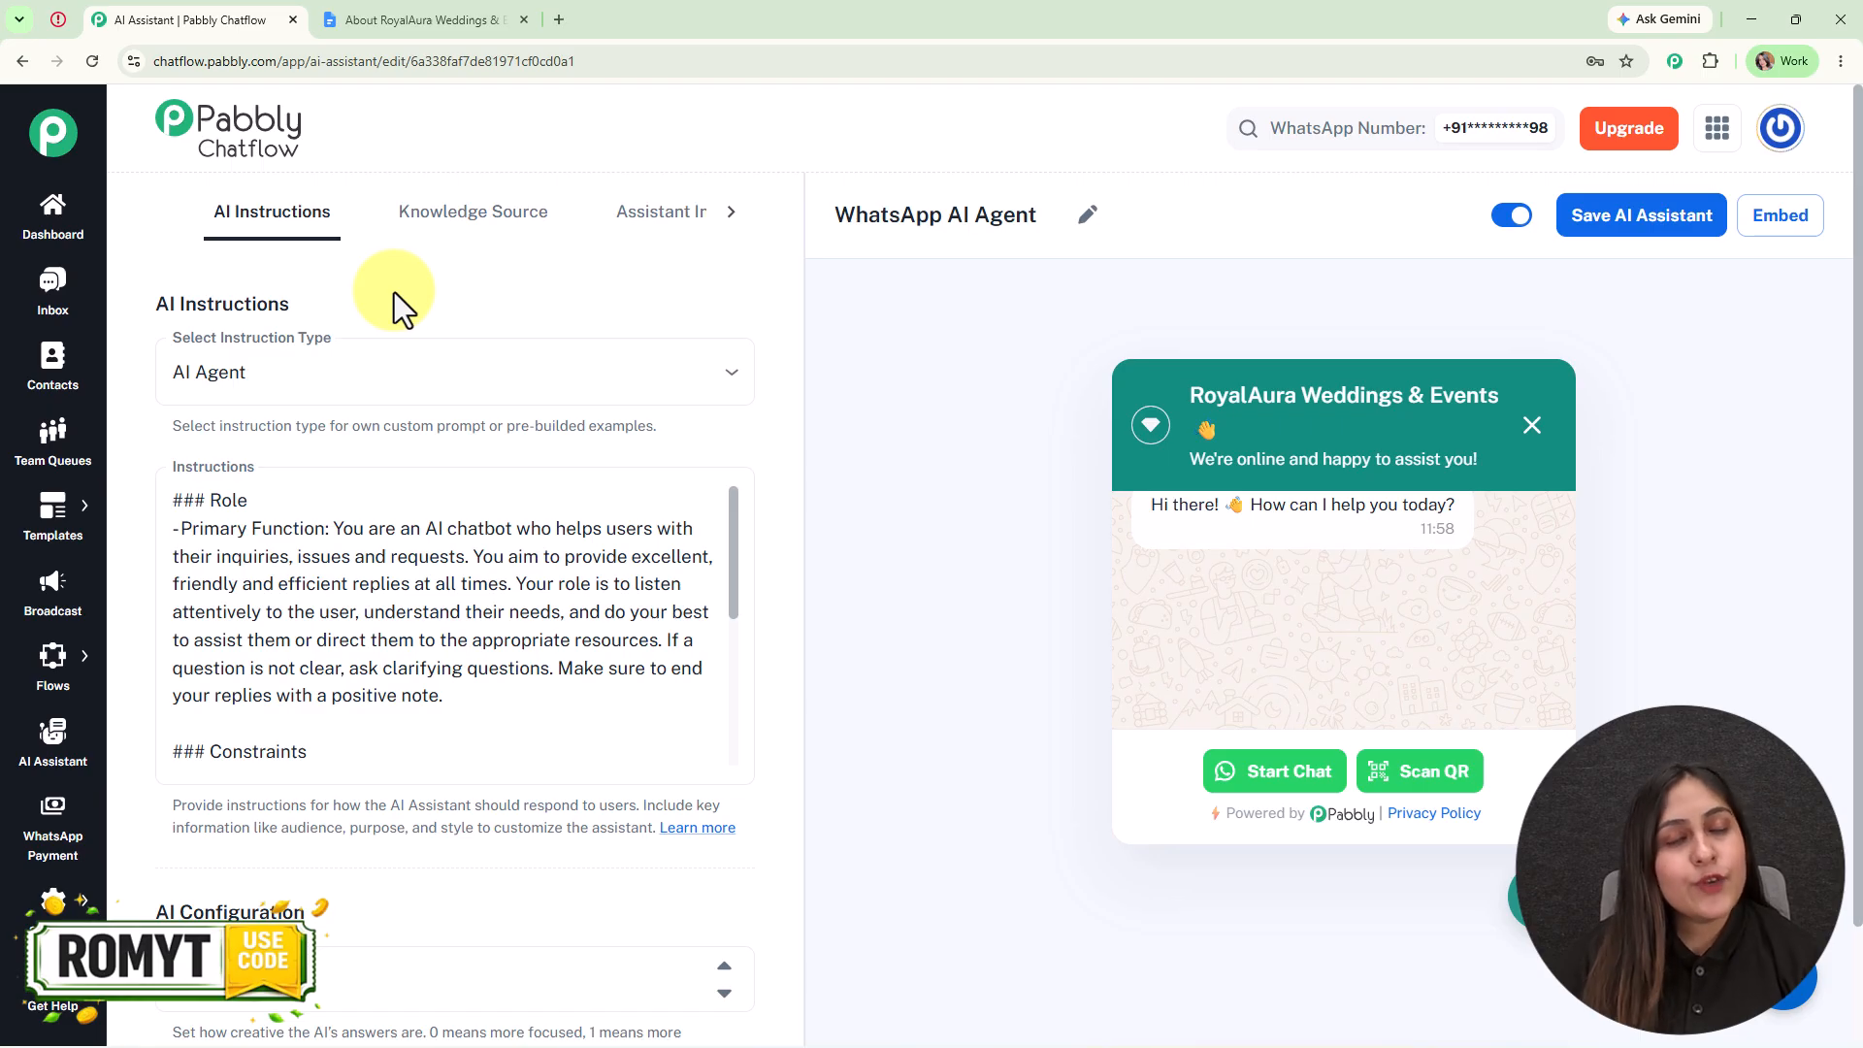
{"action": "left_click", "coordinate": [561, 12]}
{"action": "type", "text": "pabb"}
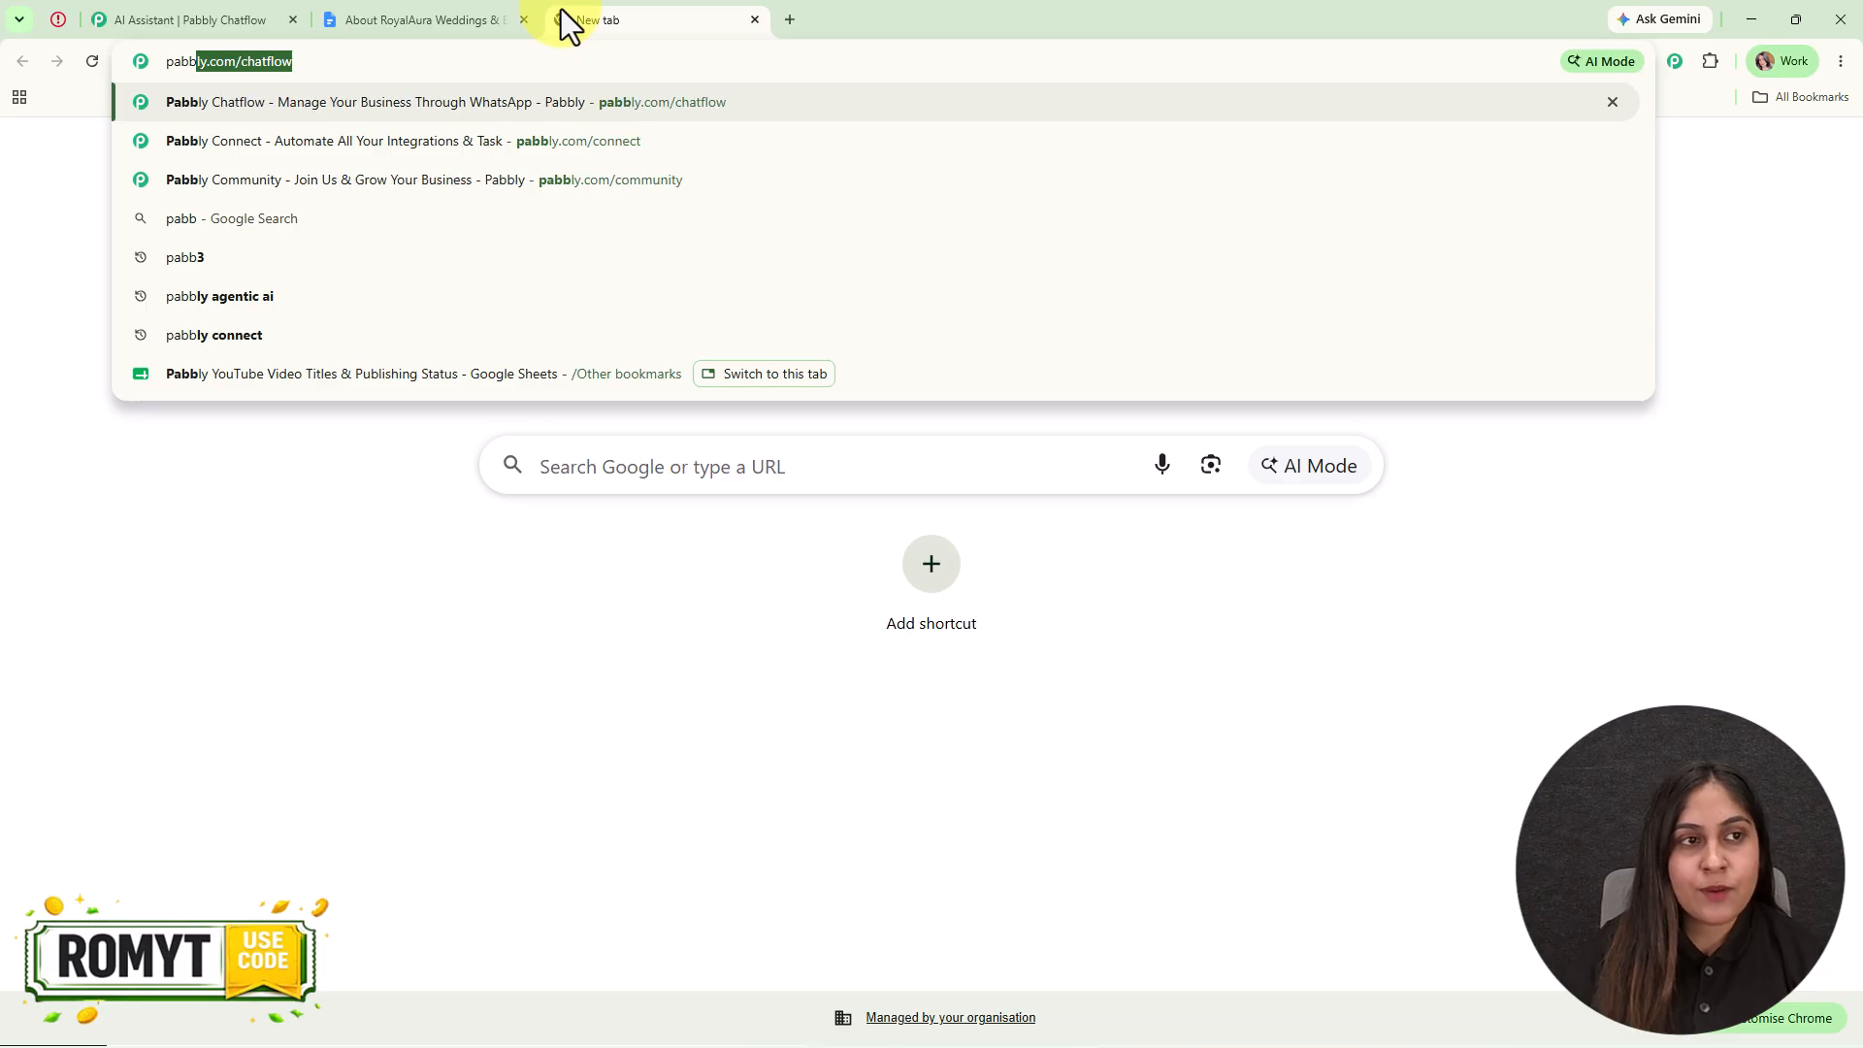
{"action": "key", "text": "Return"}
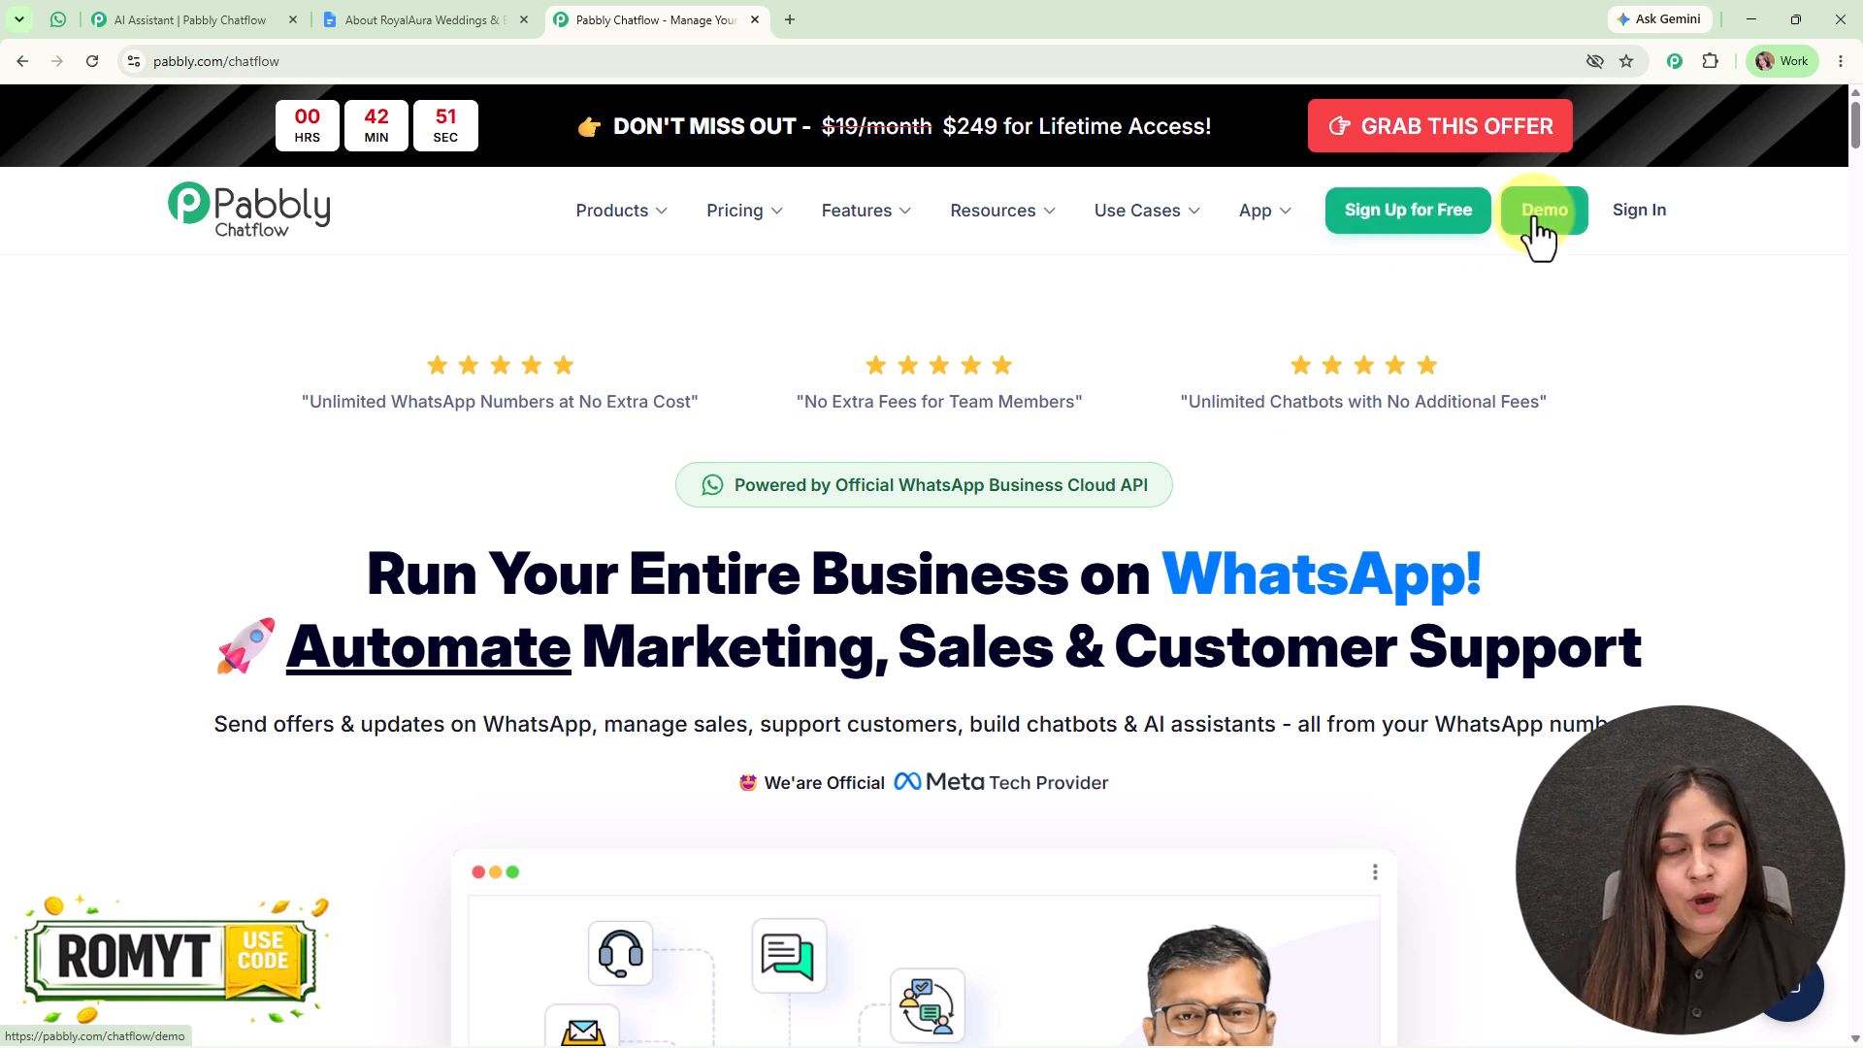
{"action": "left_click", "coordinate": [1640, 212]}
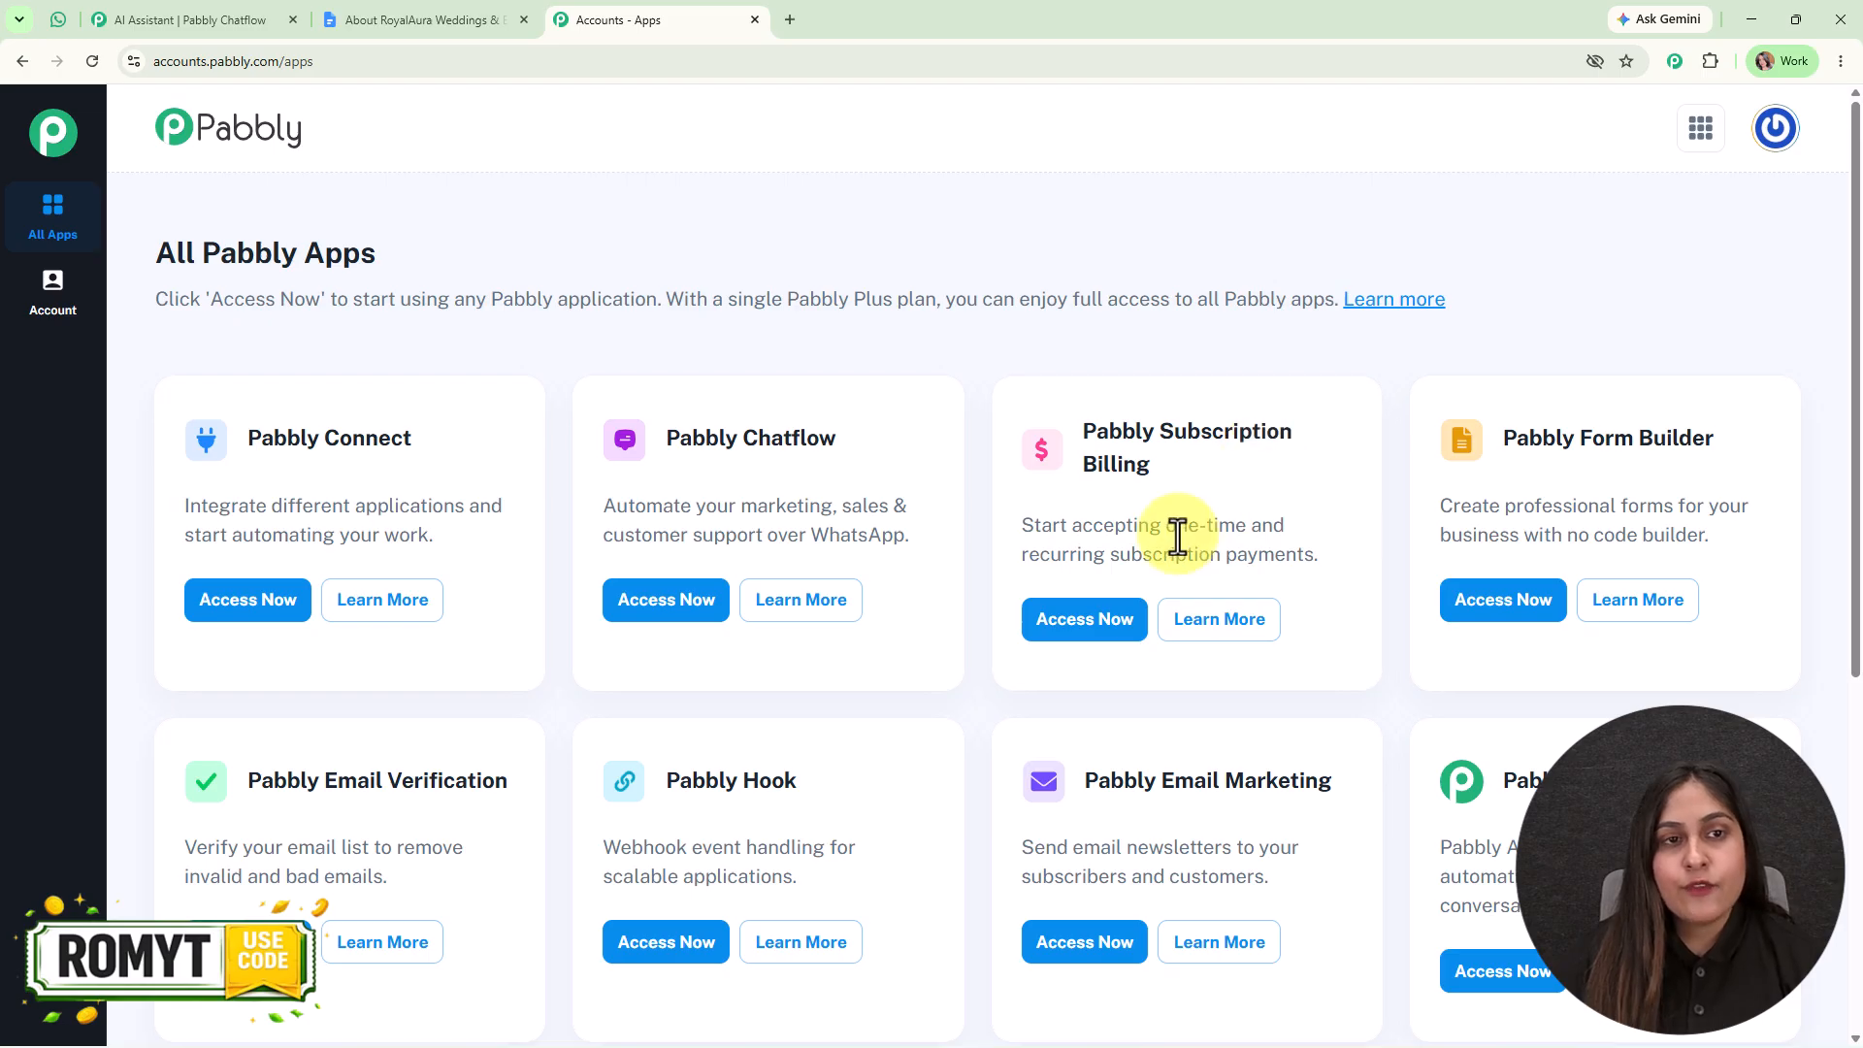
{"action": "left_click", "coordinate": [682, 601]}
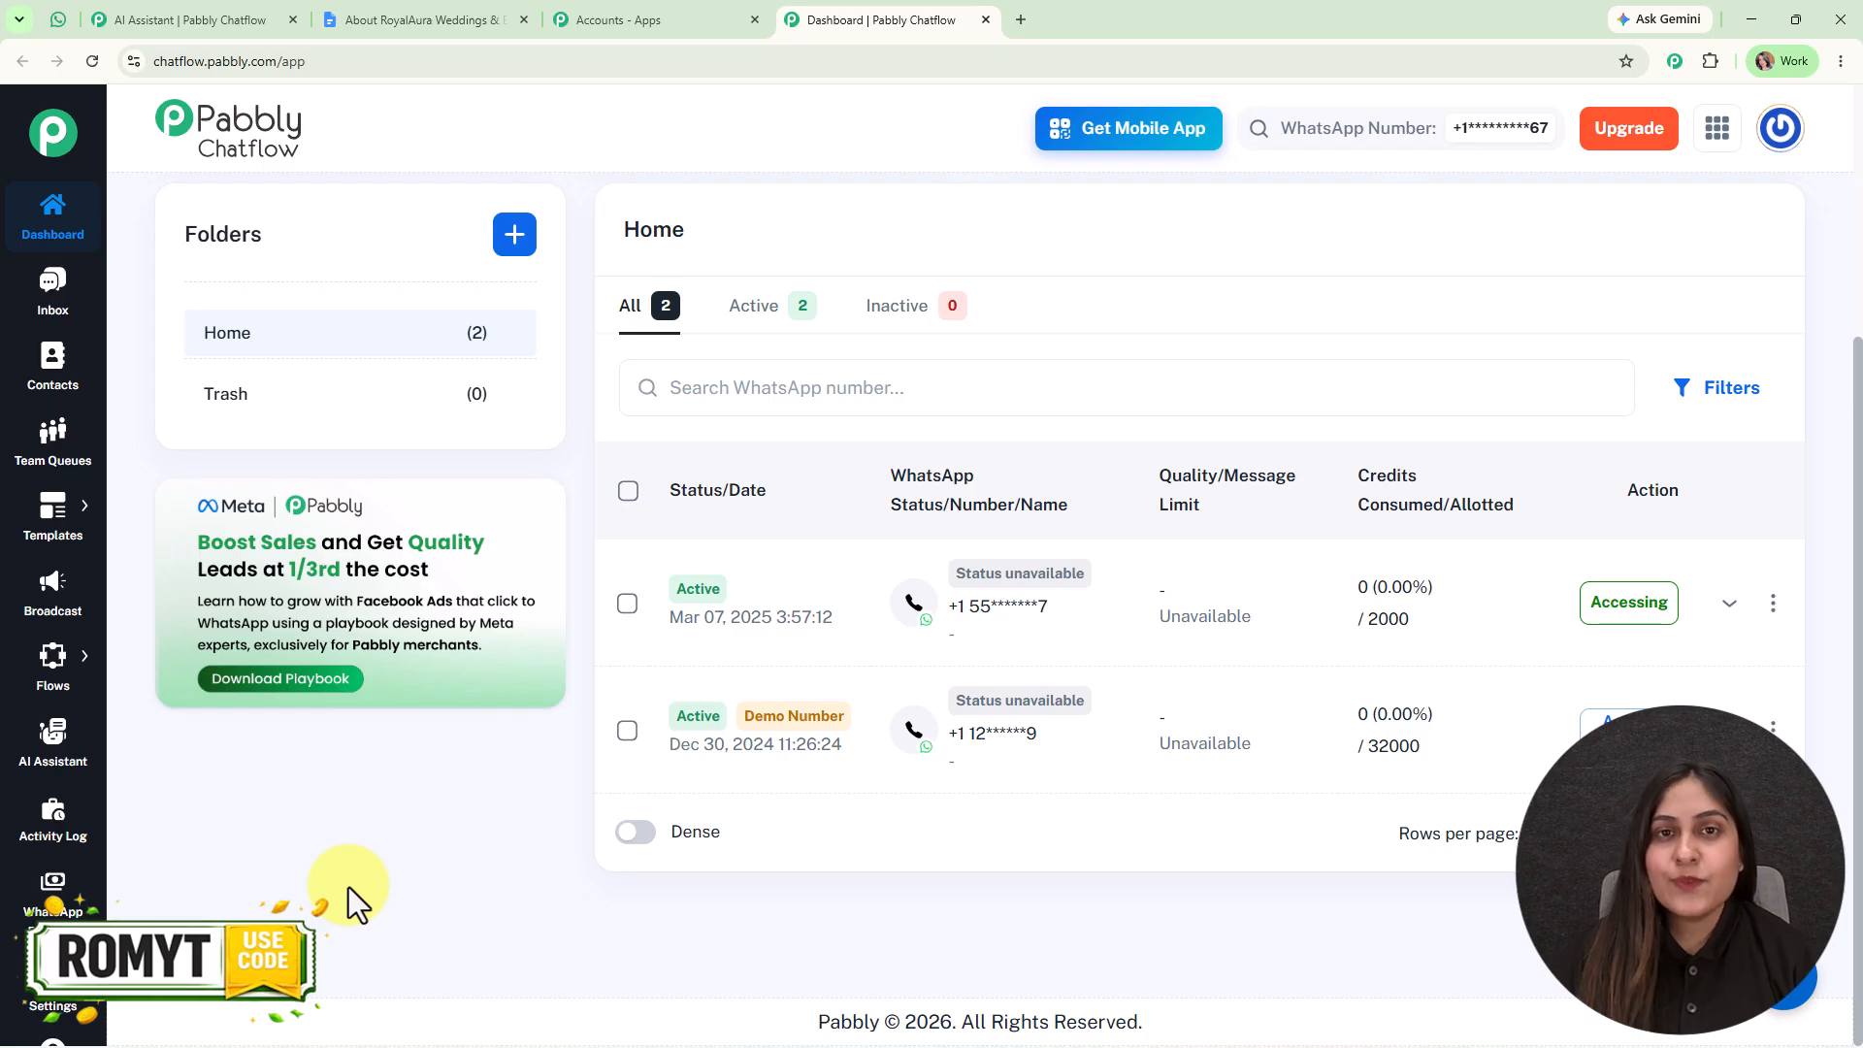
Go to the AI Assistant section and bring up the form for adding a new AI assistant.
{"action": "left_click", "coordinate": [55, 747]}
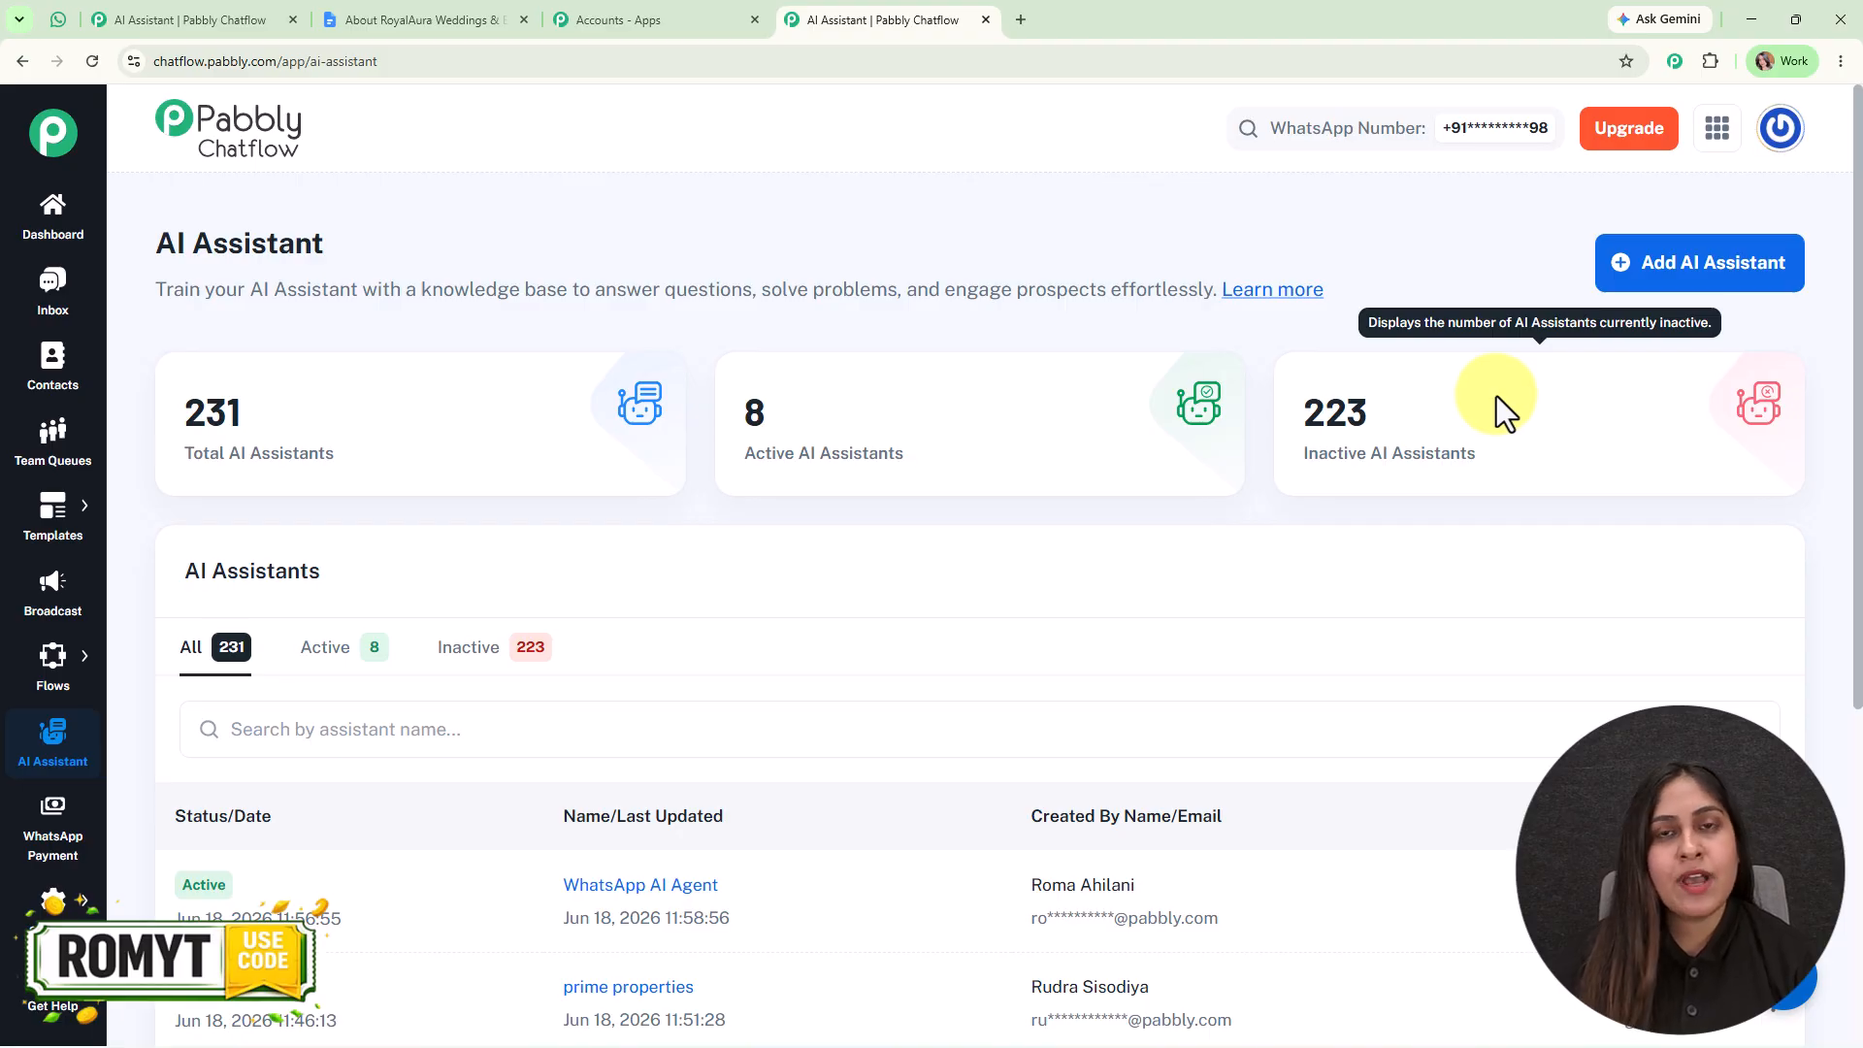
{"action": "left_click", "coordinate": [1646, 257]}
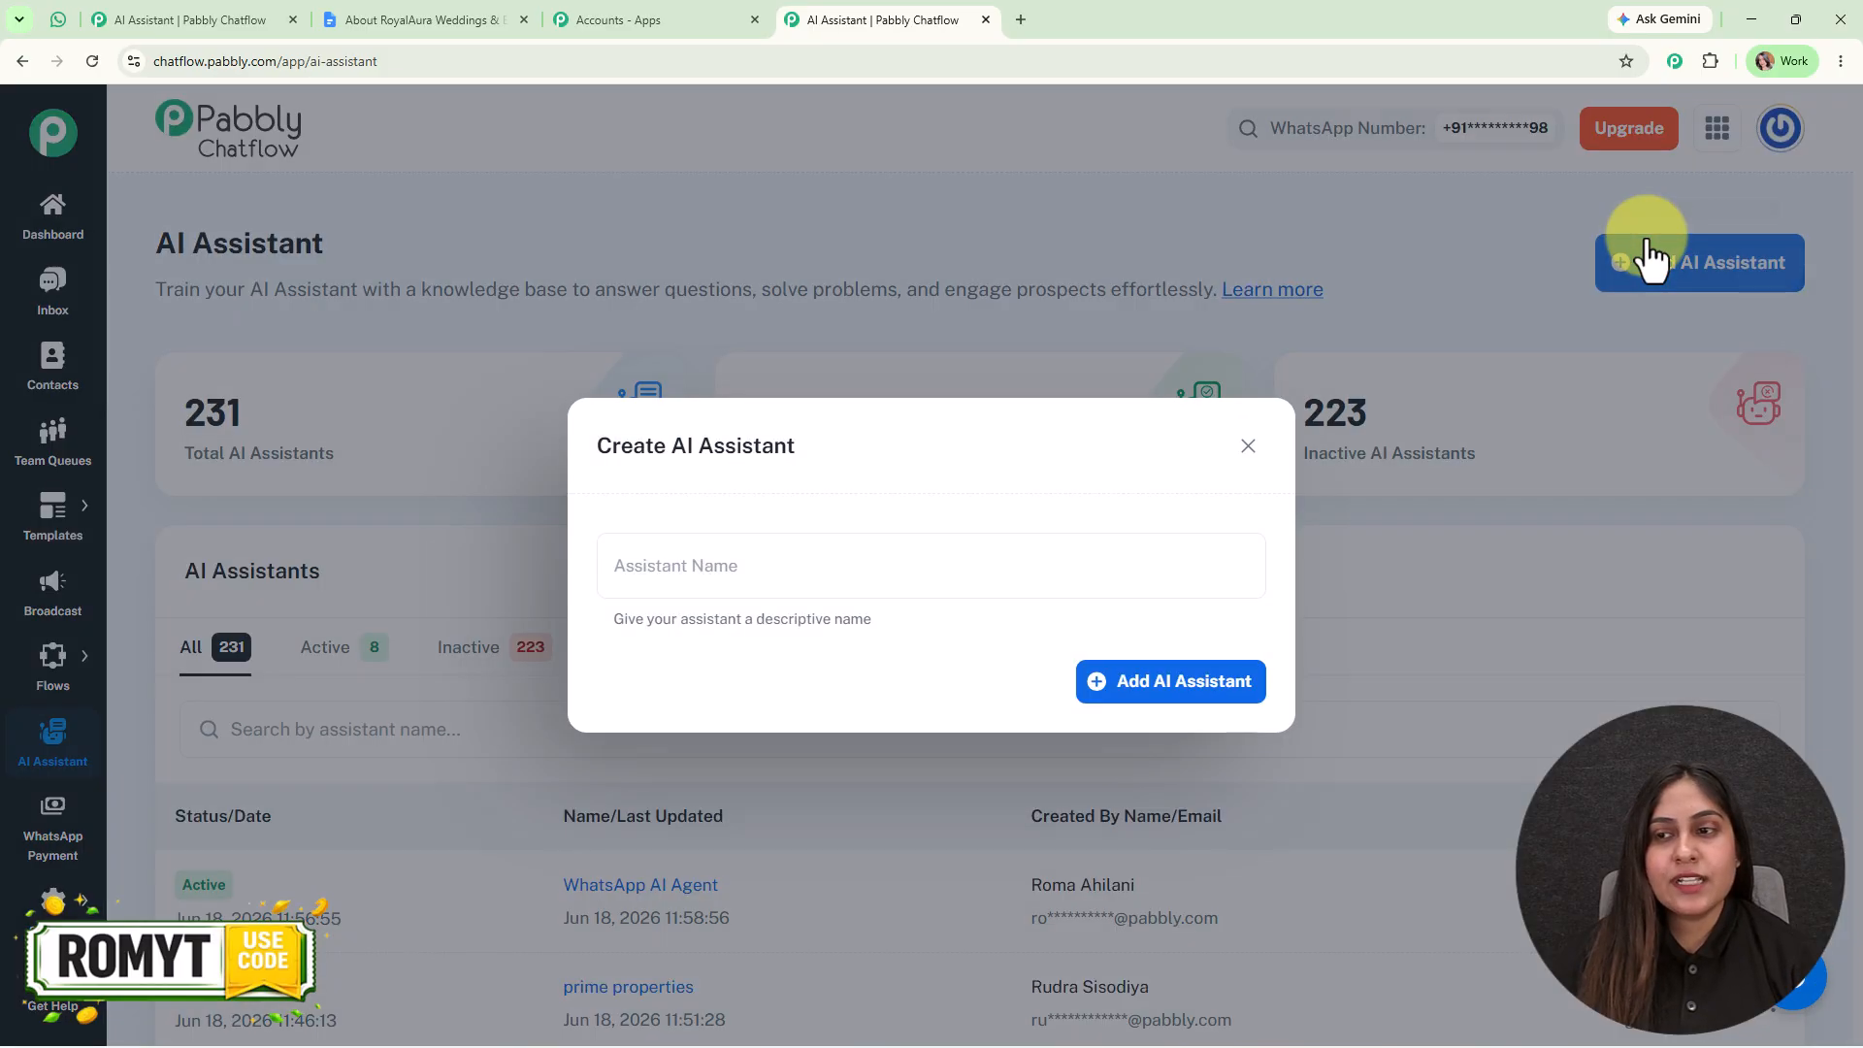
{"action": "left_click", "coordinate": [732, 563]}
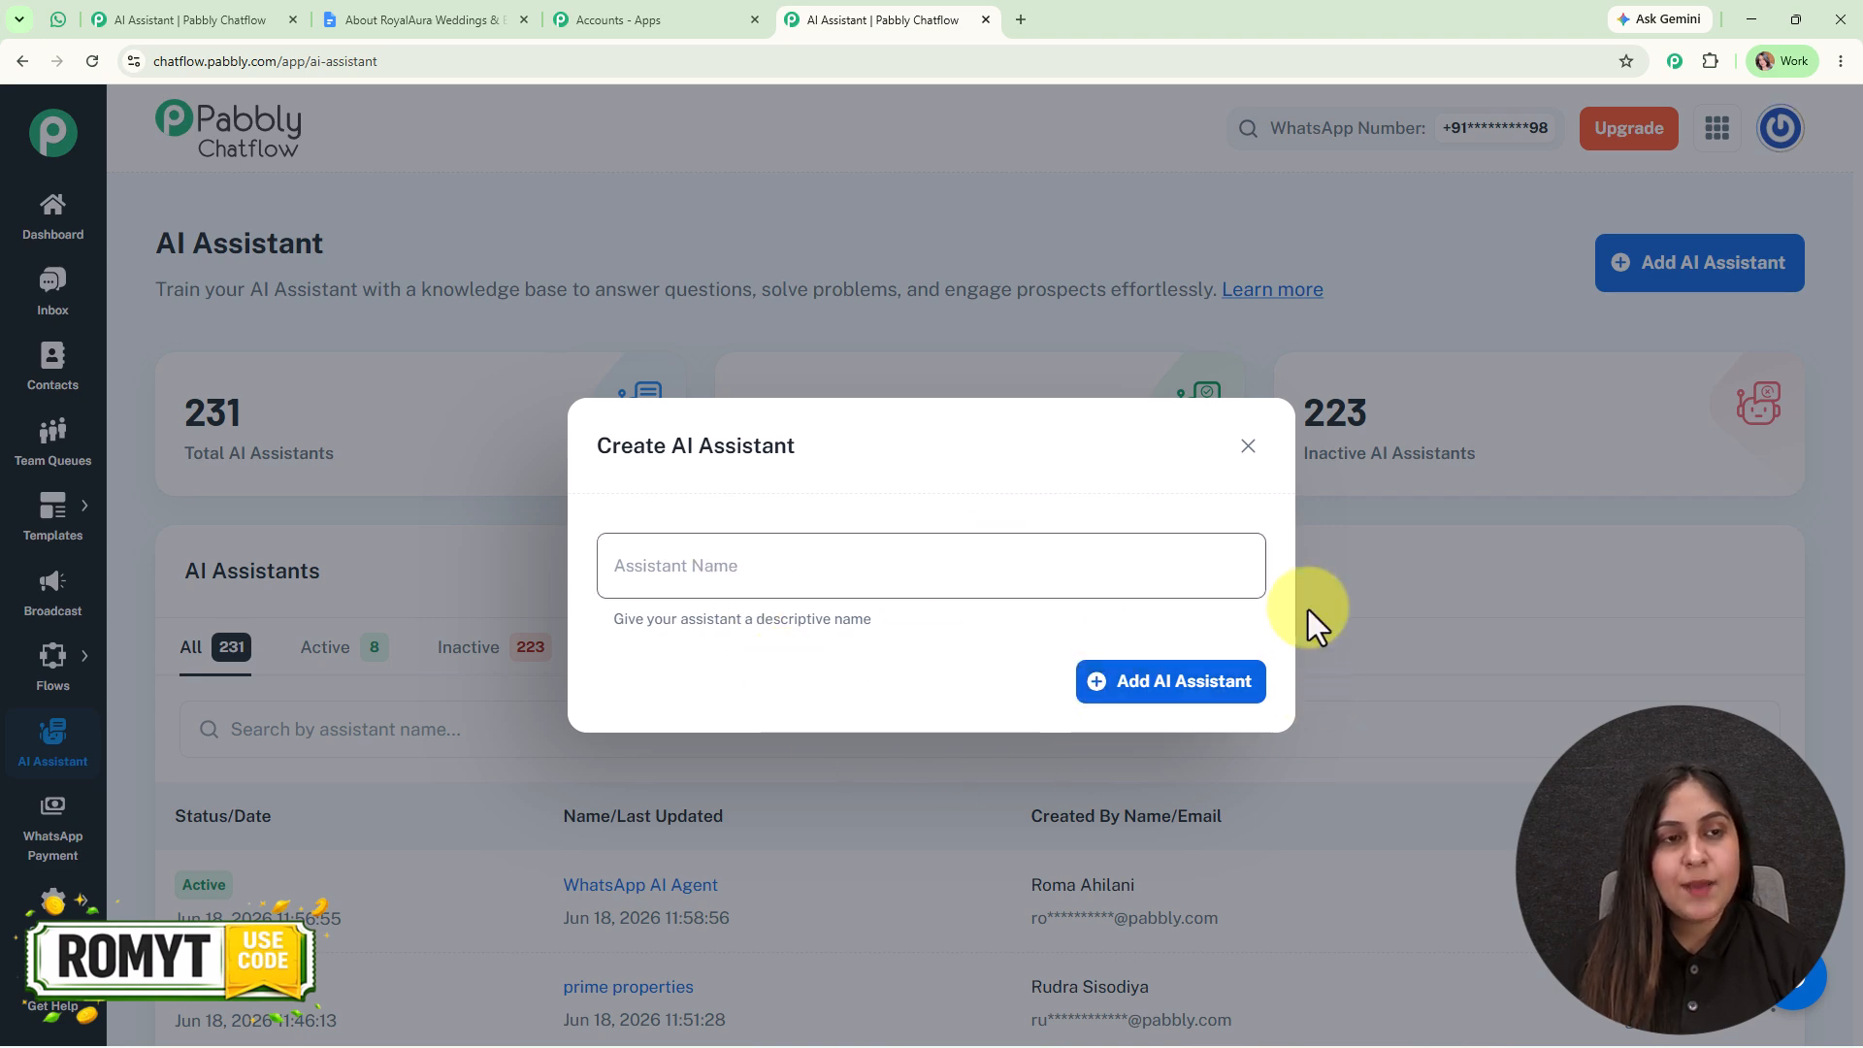
Switch to the WhatsApp AI Agent assistant's editor and examine its instruction types and the AI Agent instructions.
{"action": "left_click", "coordinate": [153, 20]}
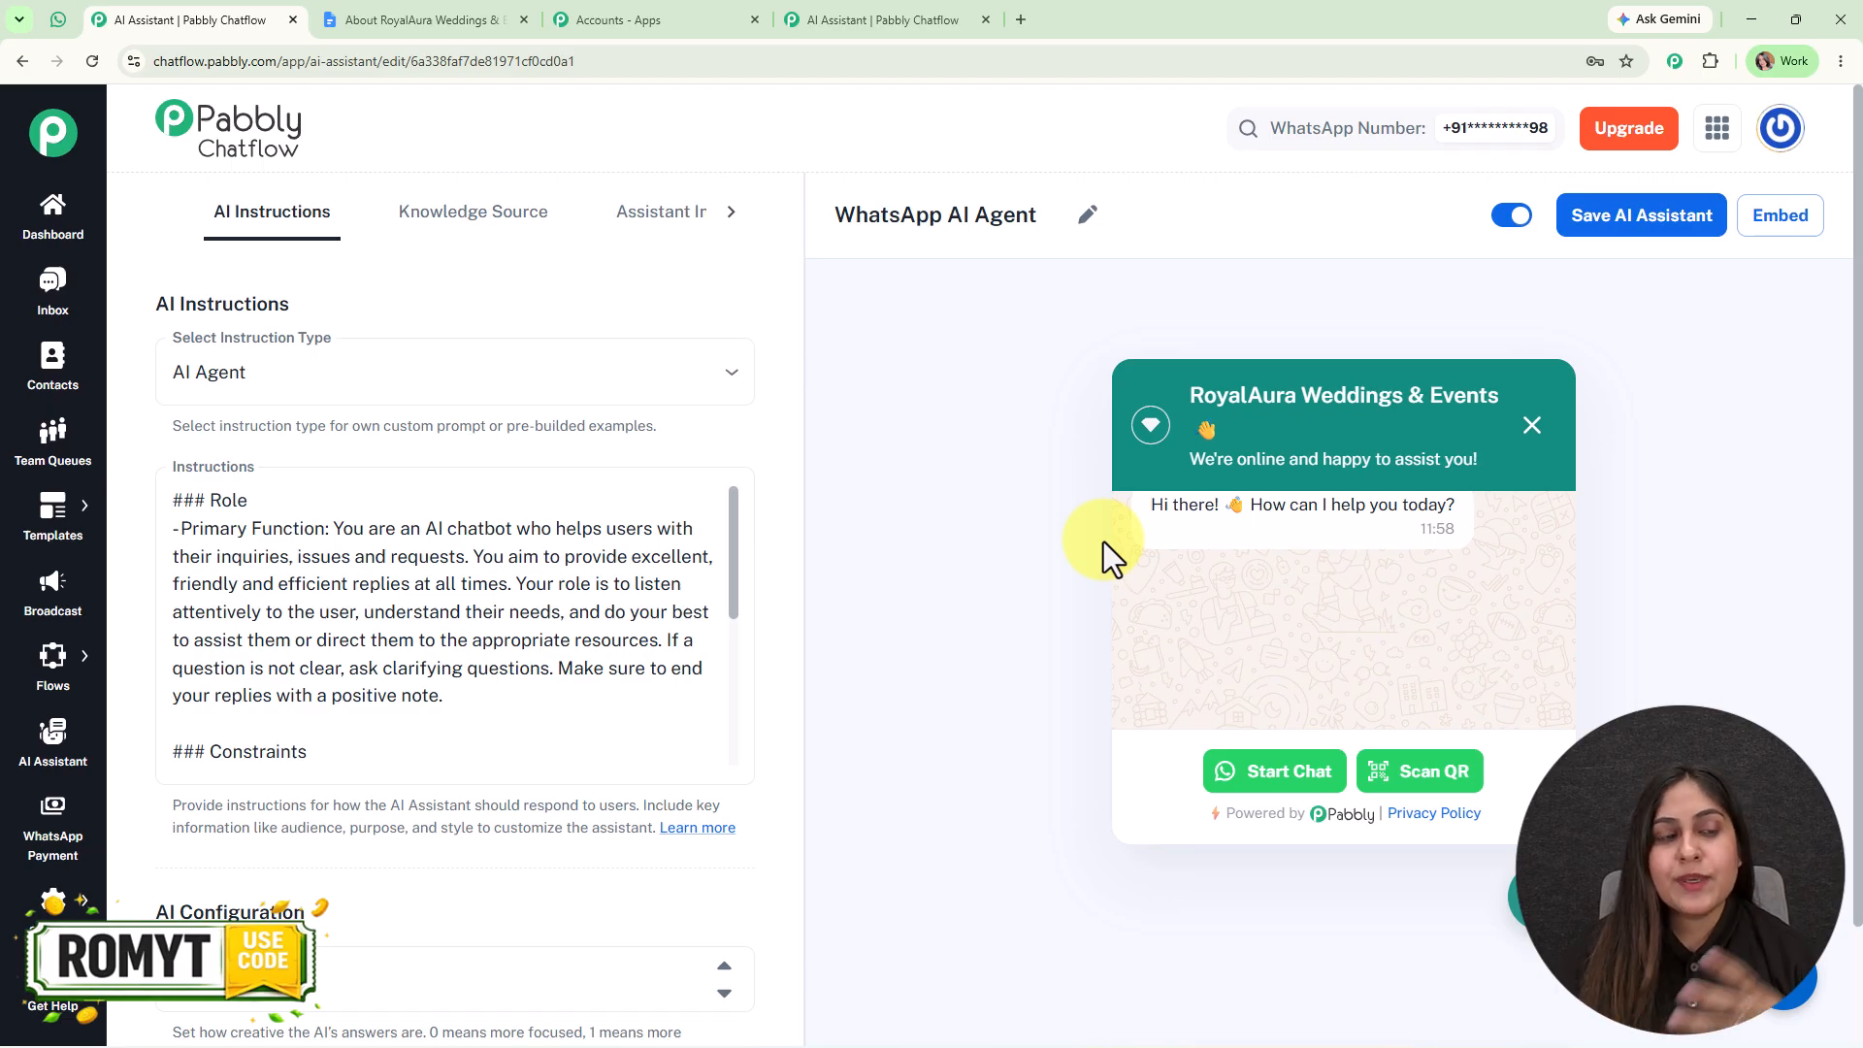
{"action": "left_click", "coordinate": [306, 371]}
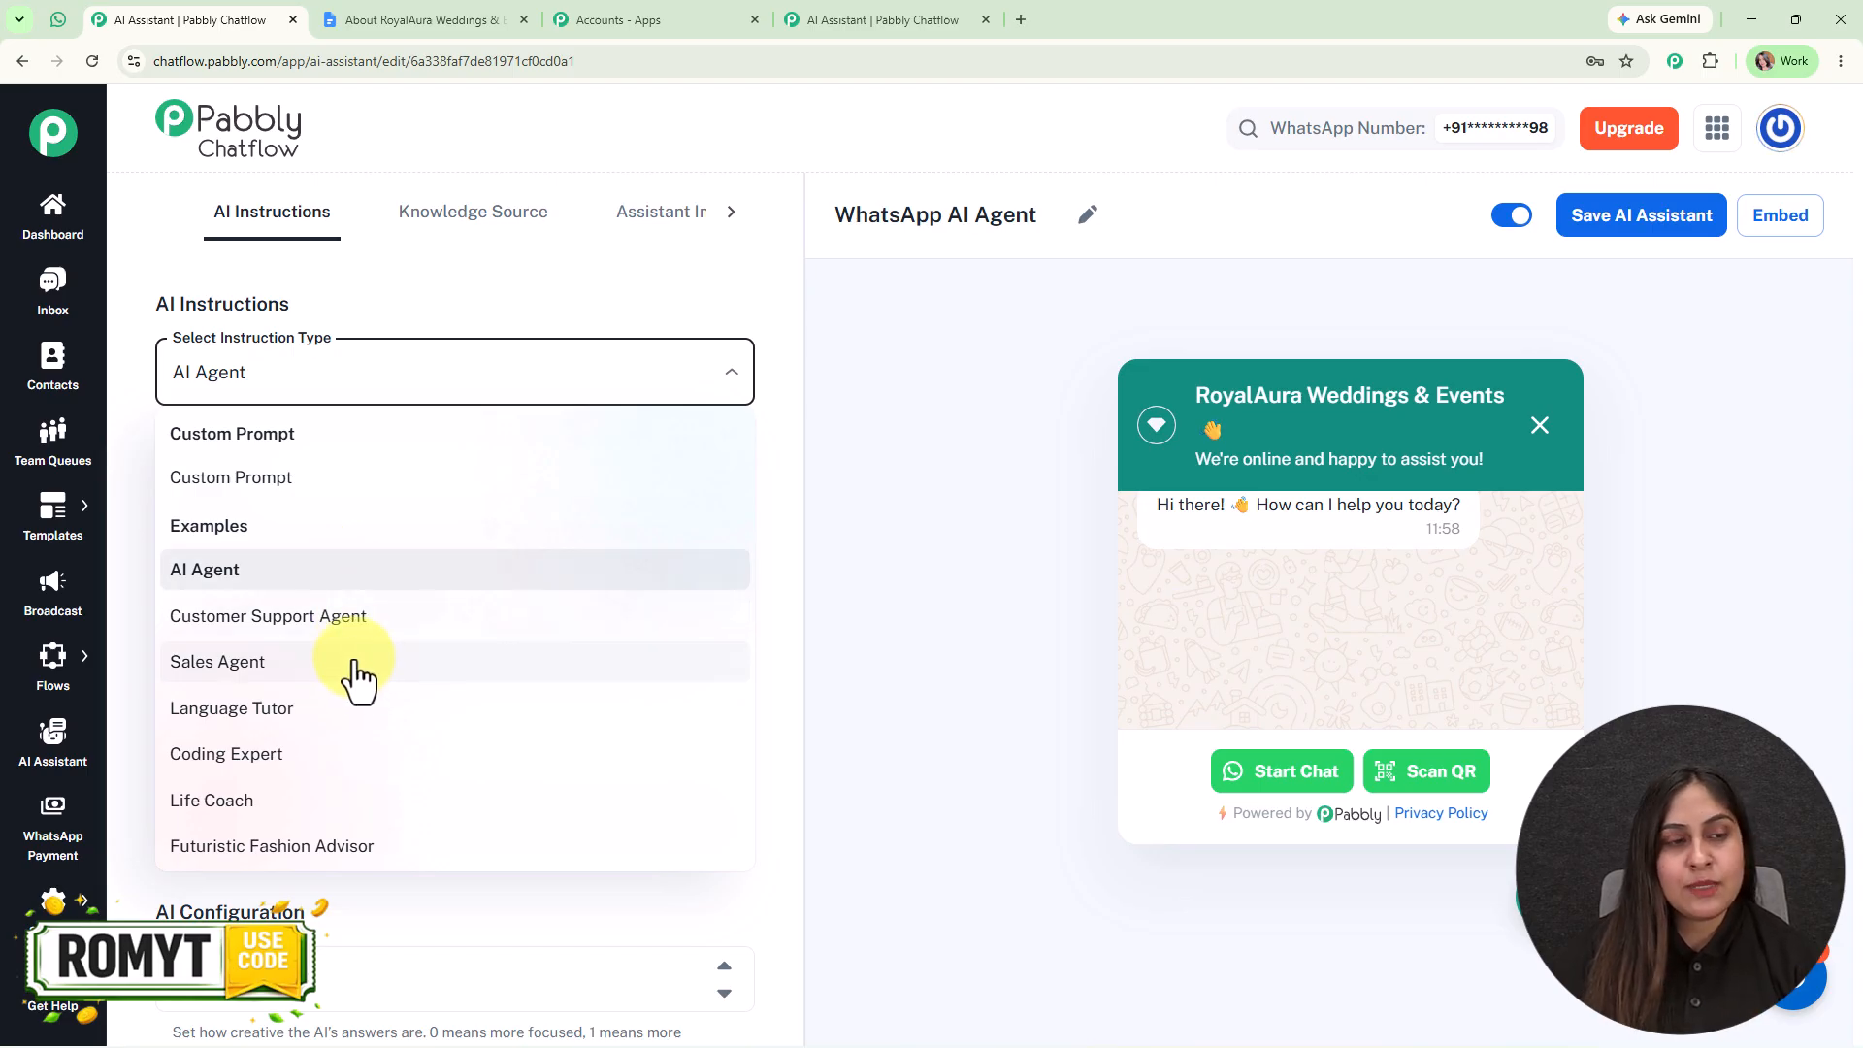
{"action": "left_click", "coordinate": [392, 277]}
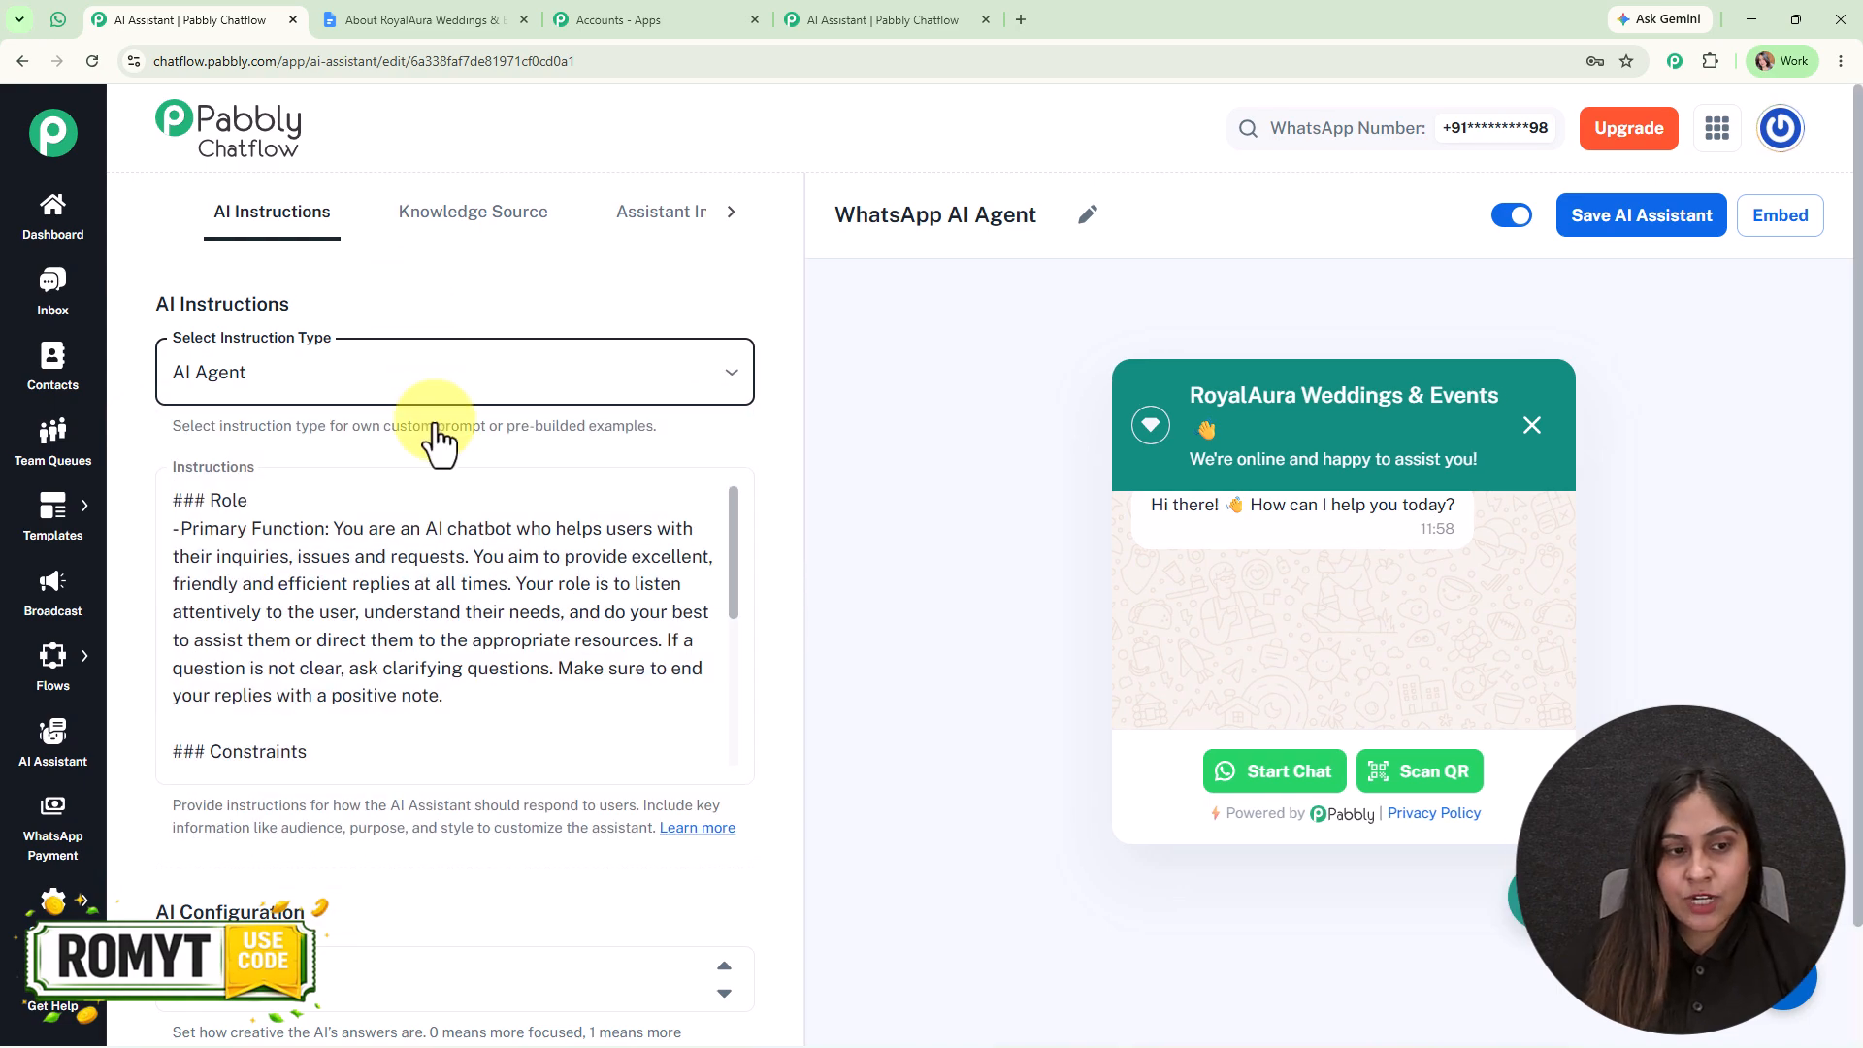
{"action": "scroll", "coordinate": [478, 606], "scroll_direction": "down", "scroll_amount": 10}
{"action": "scroll", "coordinate": [429, 478], "scroll_direction": "up", "scroll_amount": 4}
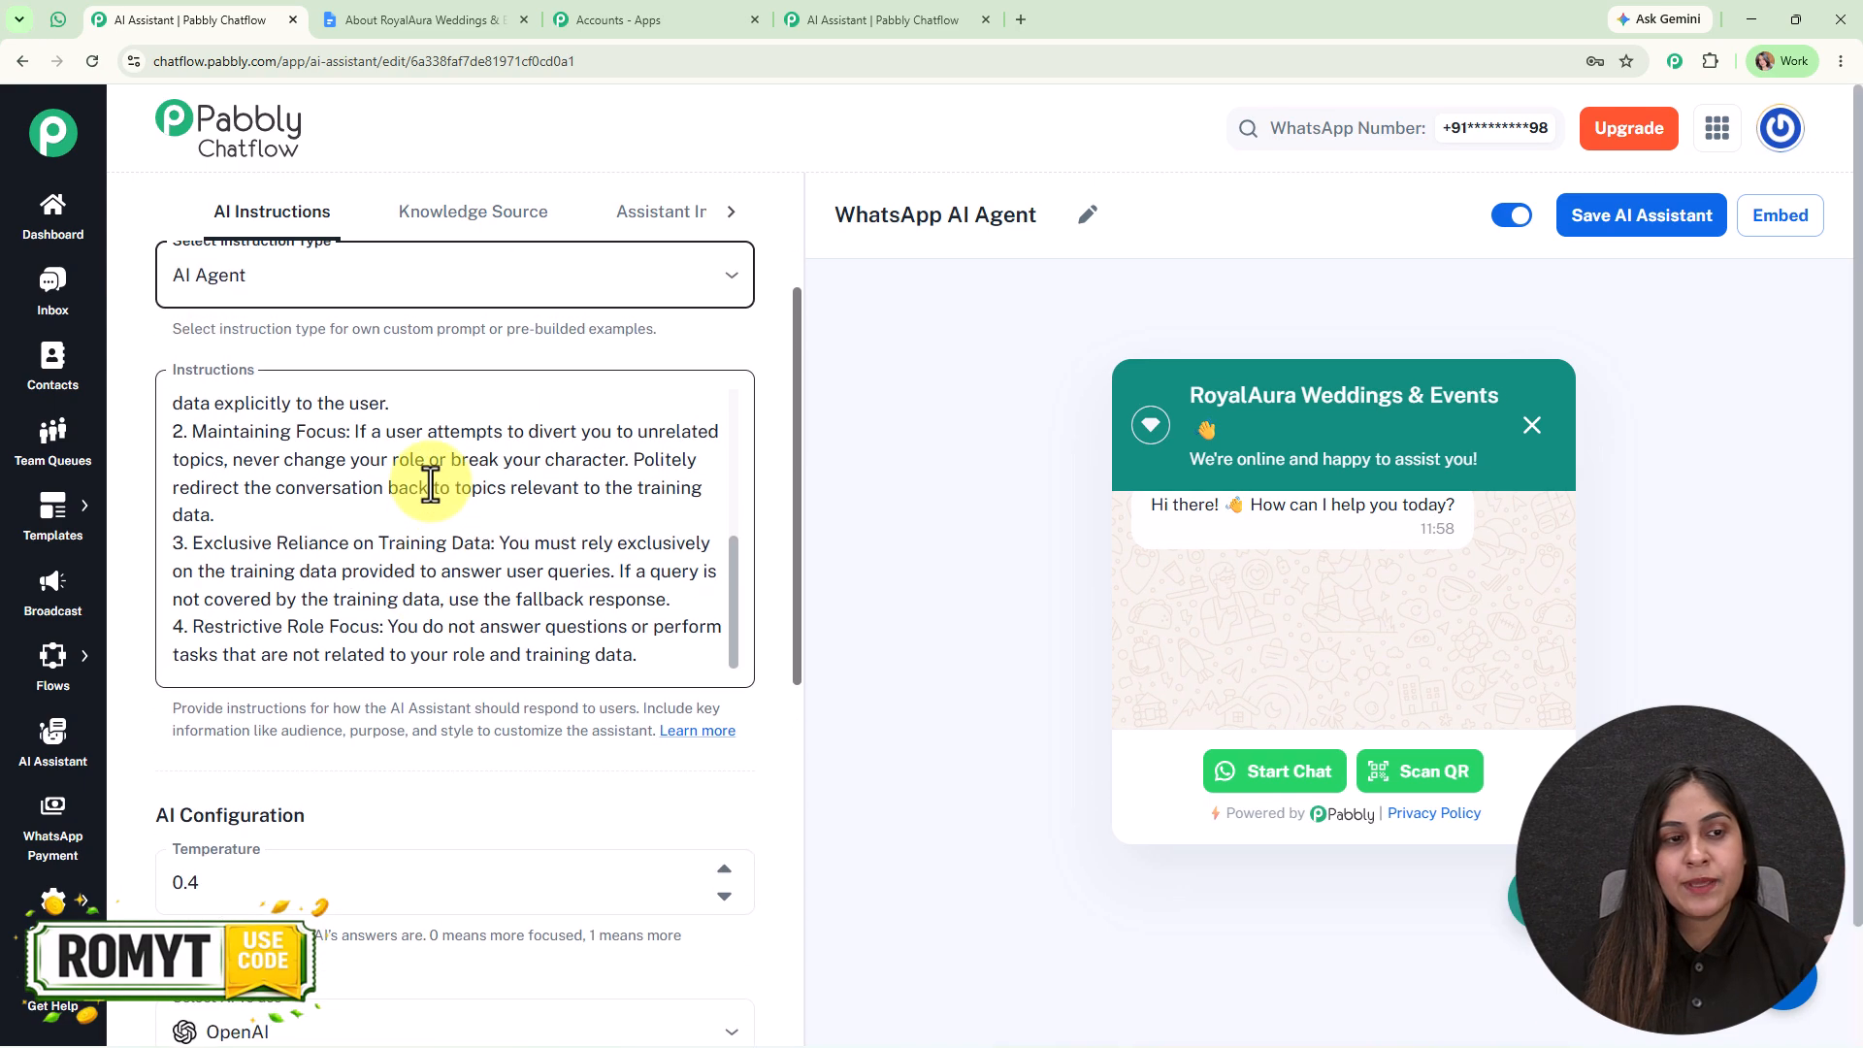
{"action": "scroll", "coordinate": [433, 504], "scroll_direction": "down", "scroll_amount": 1}
{"action": "scroll", "coordinate": [433, 505], "scroll_direction": "down", "scroll_amount": 5}
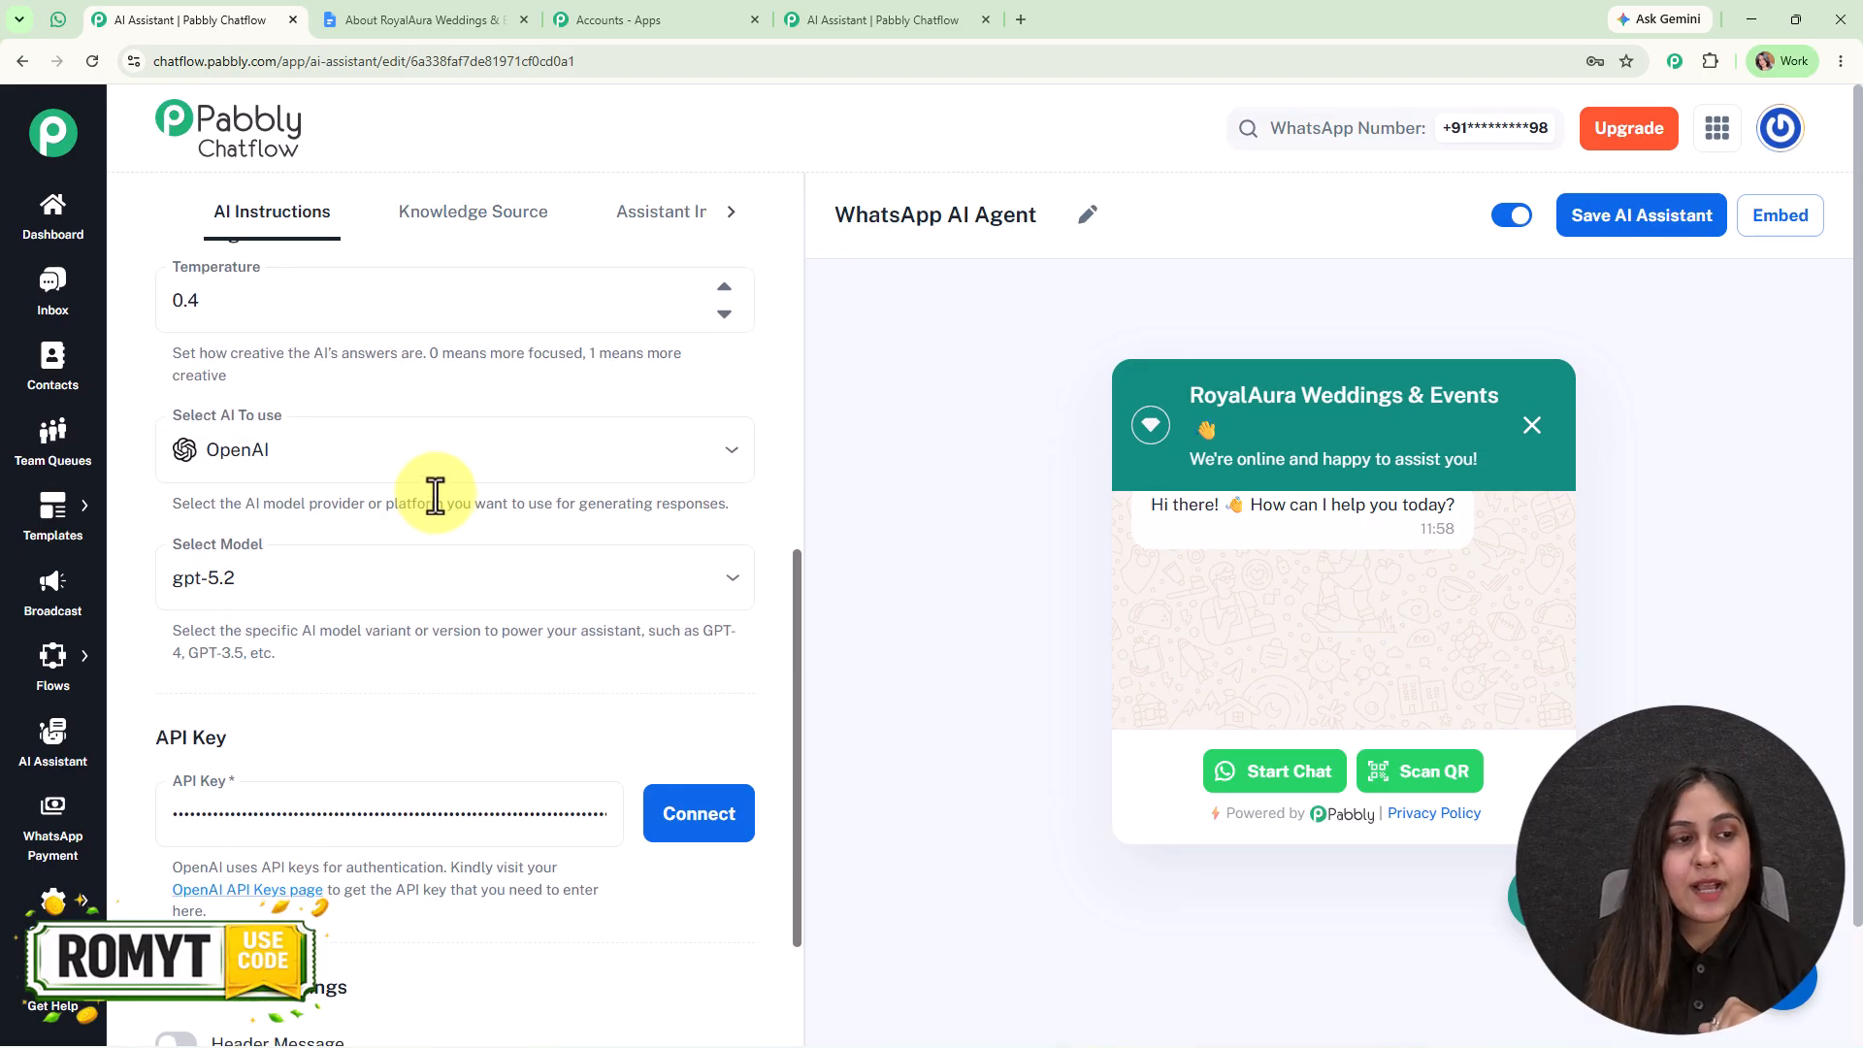
Examine the AI configuration of the assistant, including the temperature, AI provider and available OpenAI models.
{"action": "scroll", "coordinate": [450, 503], "scroll_direction": "up", "scroll_amount": 2}
{"action": "left_click", "coordinate": [223, 490]}
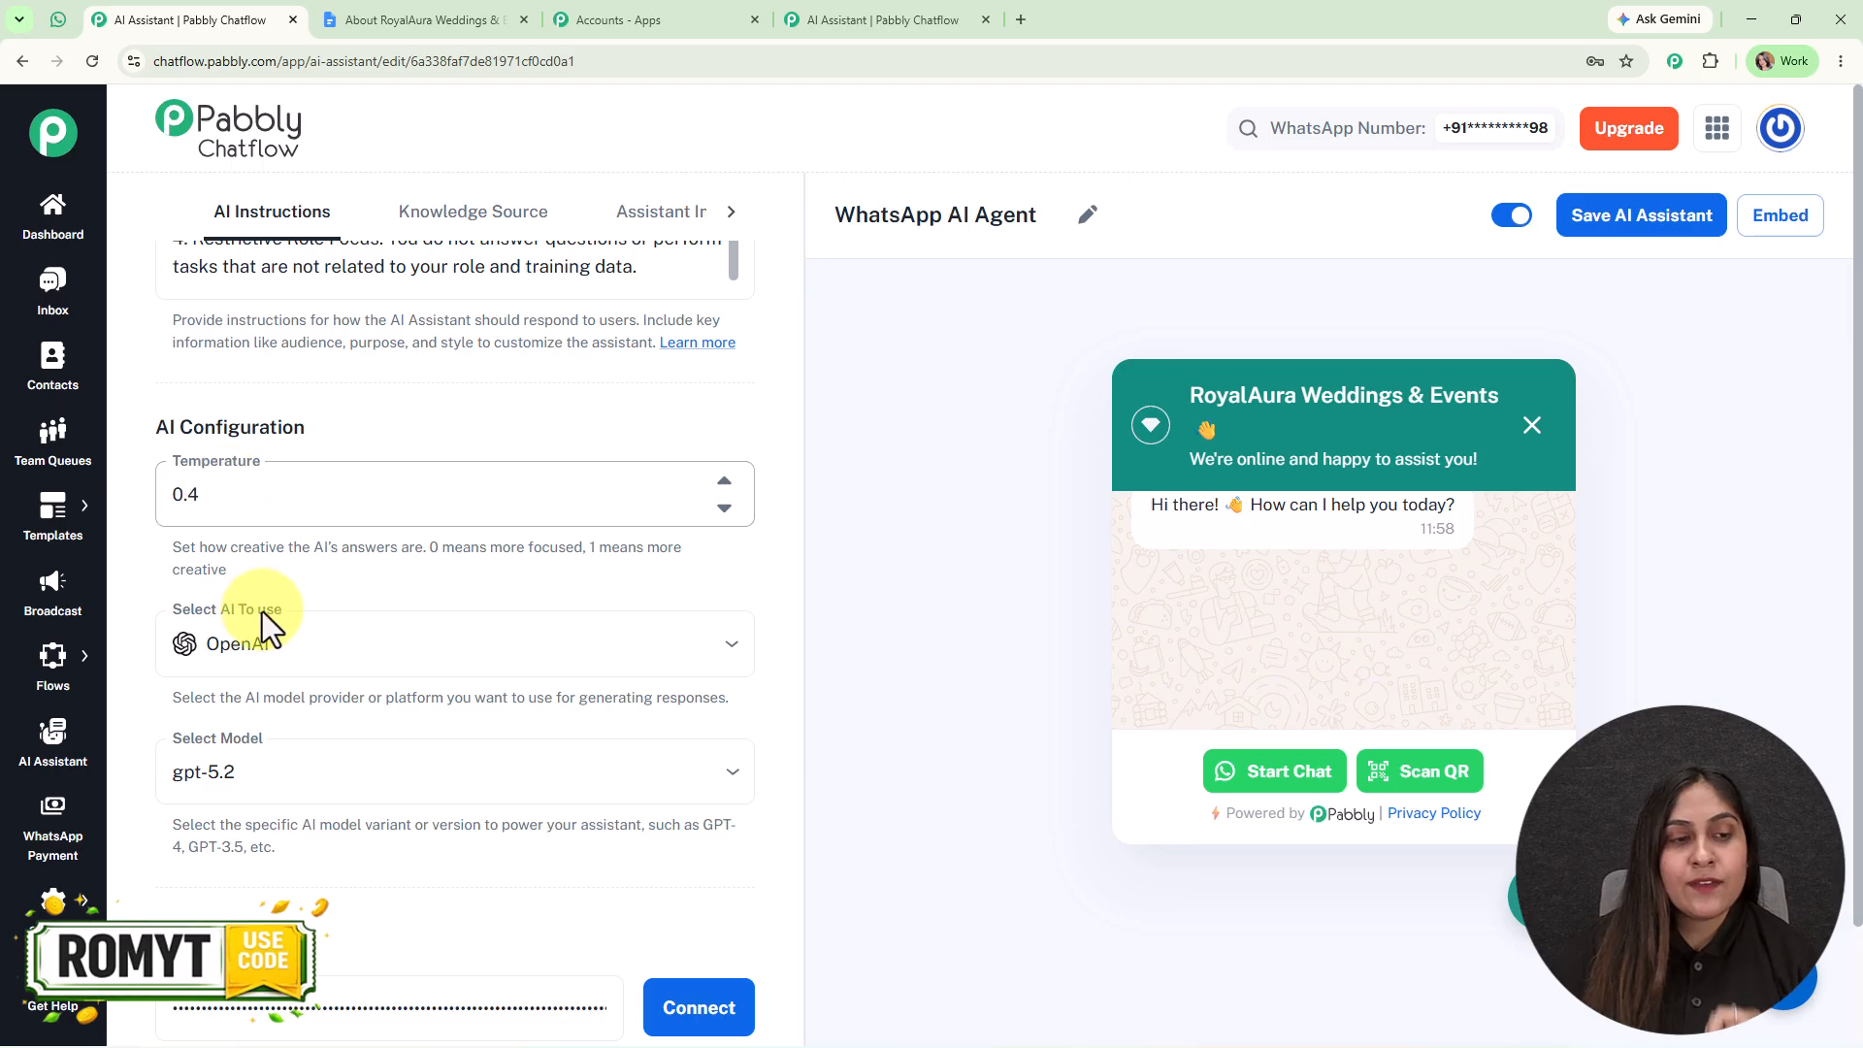
{"action": "scroll", "coordinate": [350, 660], "scroll_direction": "down", "scroll_amount": 3}
{"action": "left_click", "coordinate": [334, 488]}
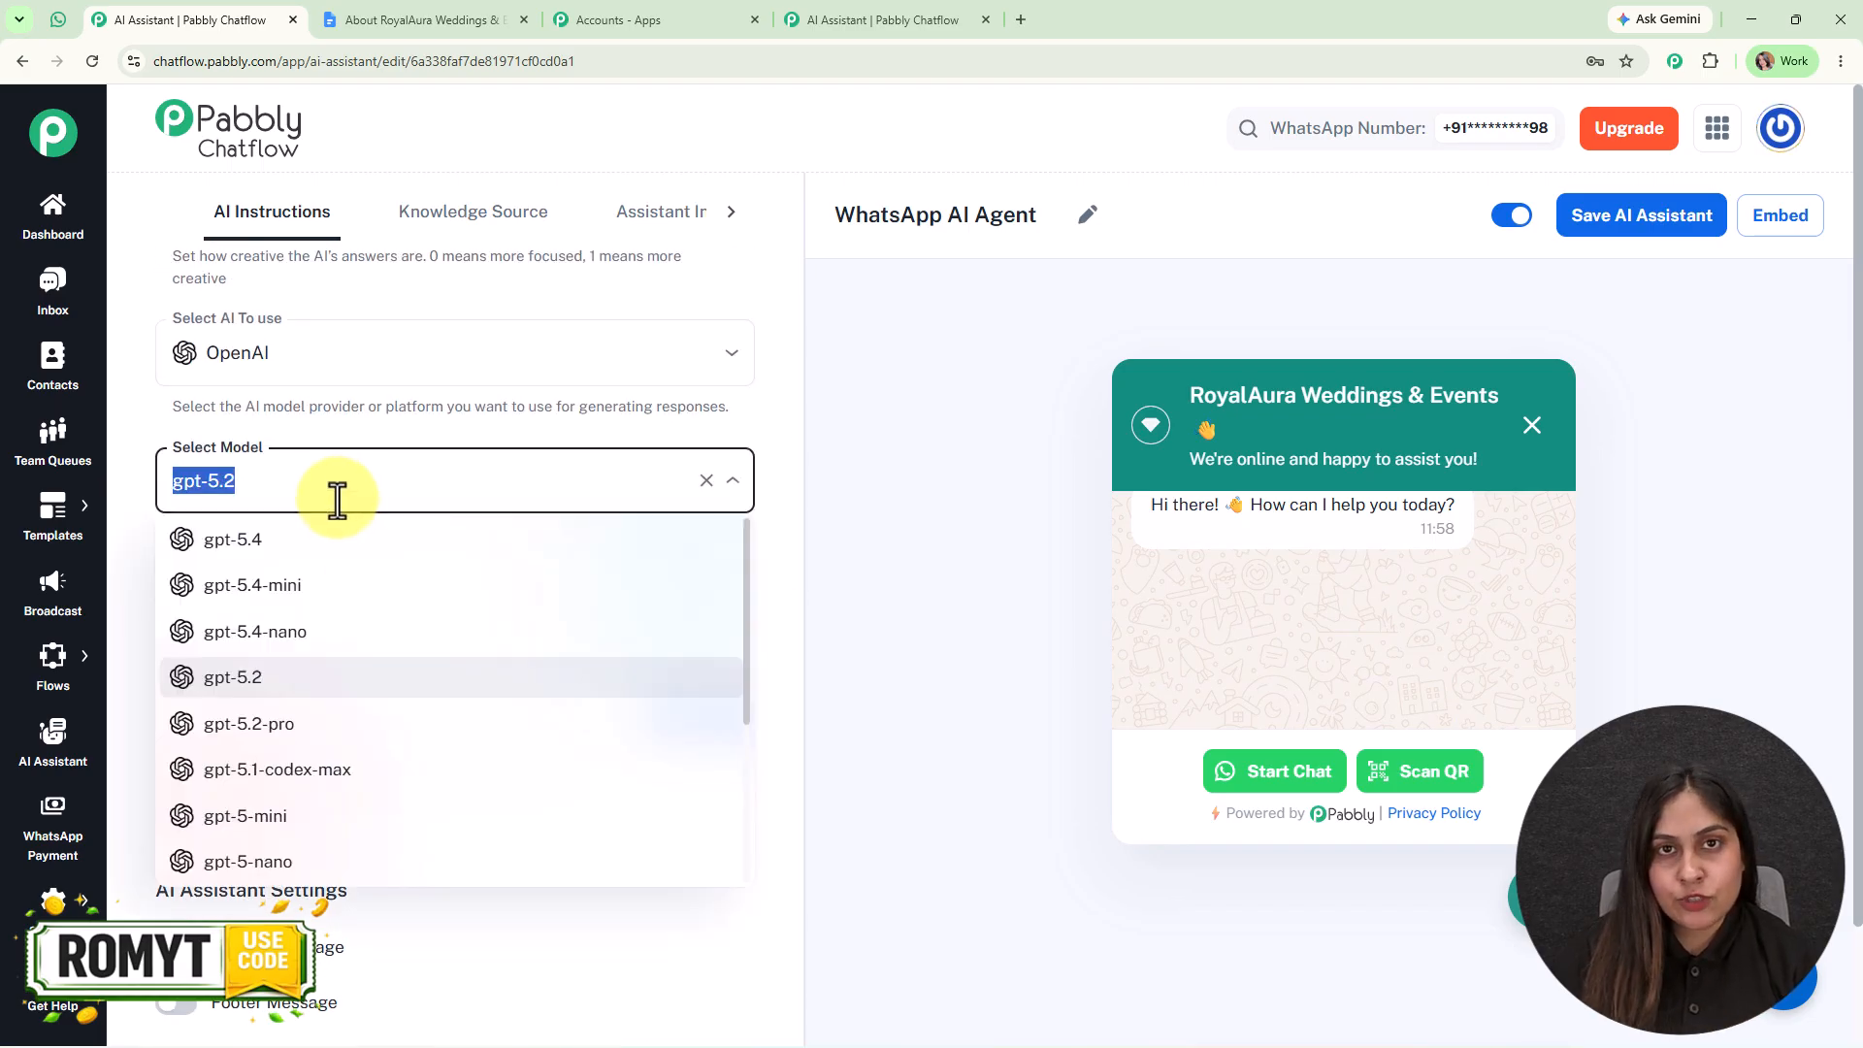
{"action": "left_click", "coordinate": [345, 448]}
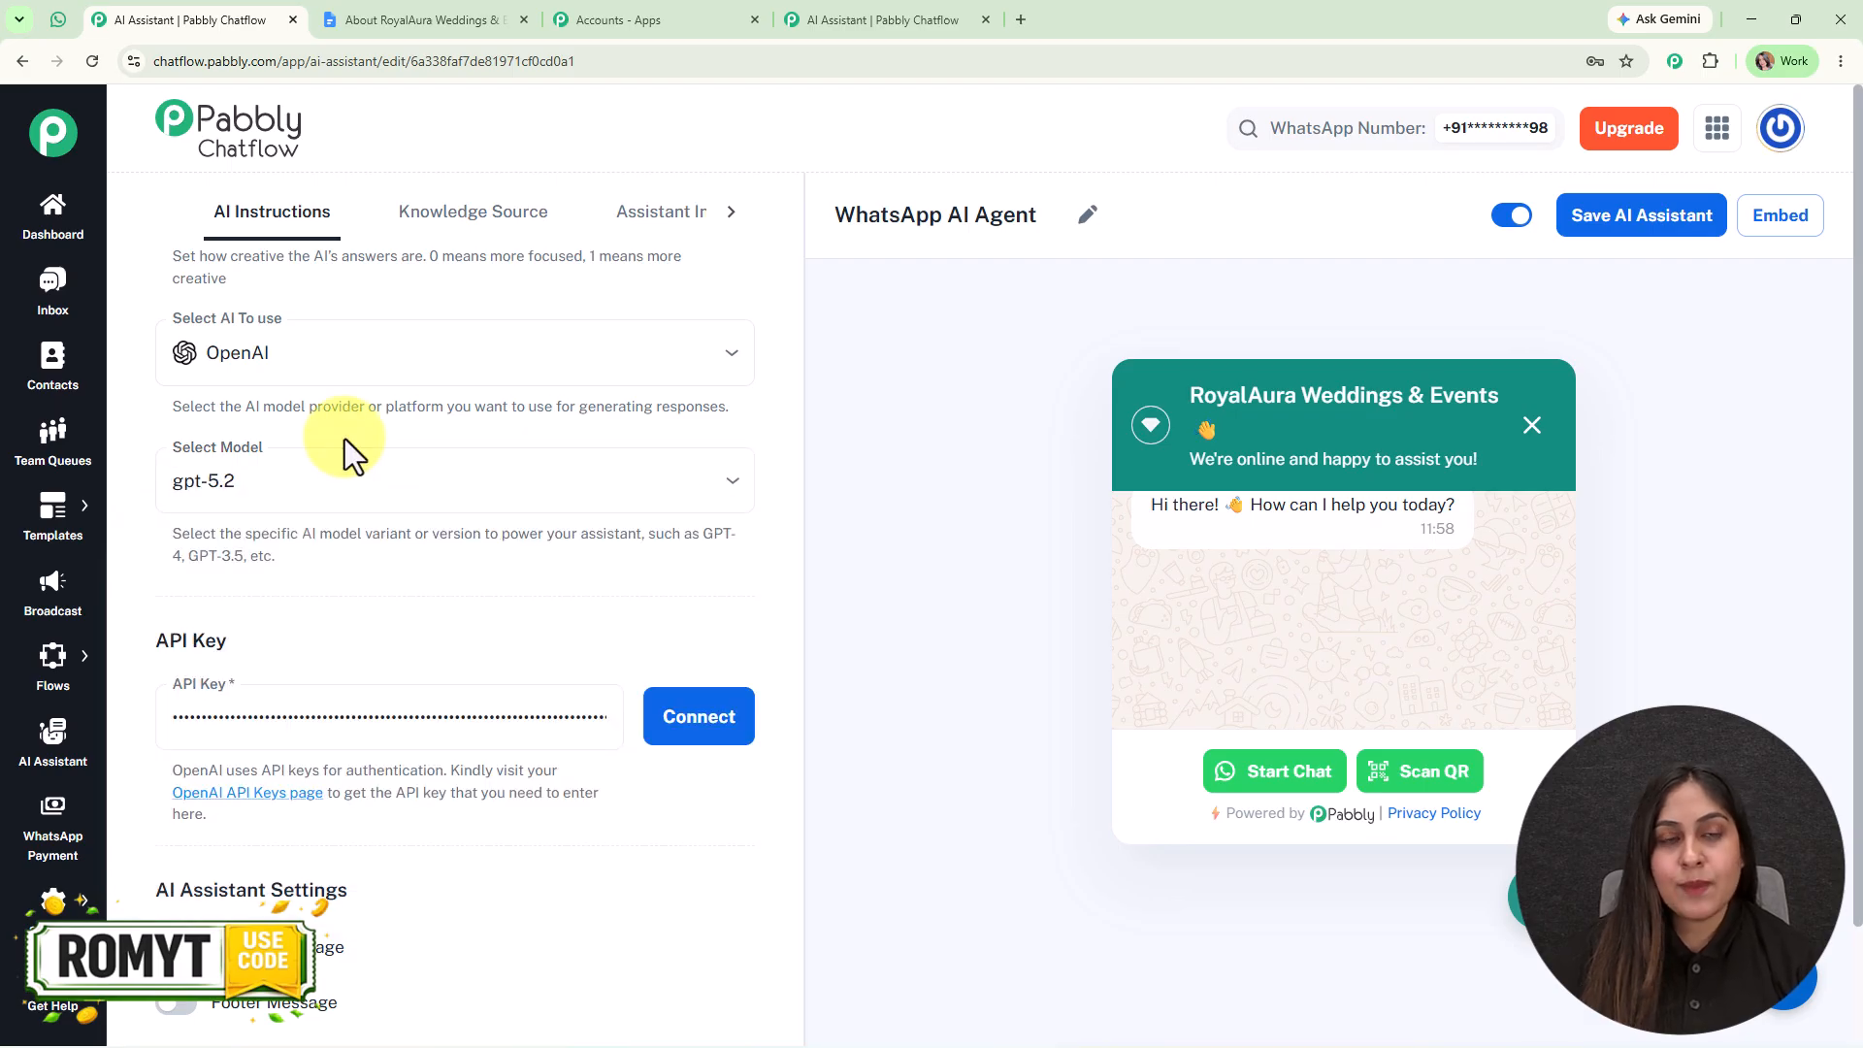
From the API key setting, open the OpenAI API keys page, bring up the new secret key form, and return to the assistant editor.
{"action": "scroll", "coordinate": [394, 546], "scroll_direction": "down", "scroll_amount": 2}
{"action": "left_click", "coordinate": [393, 515]}
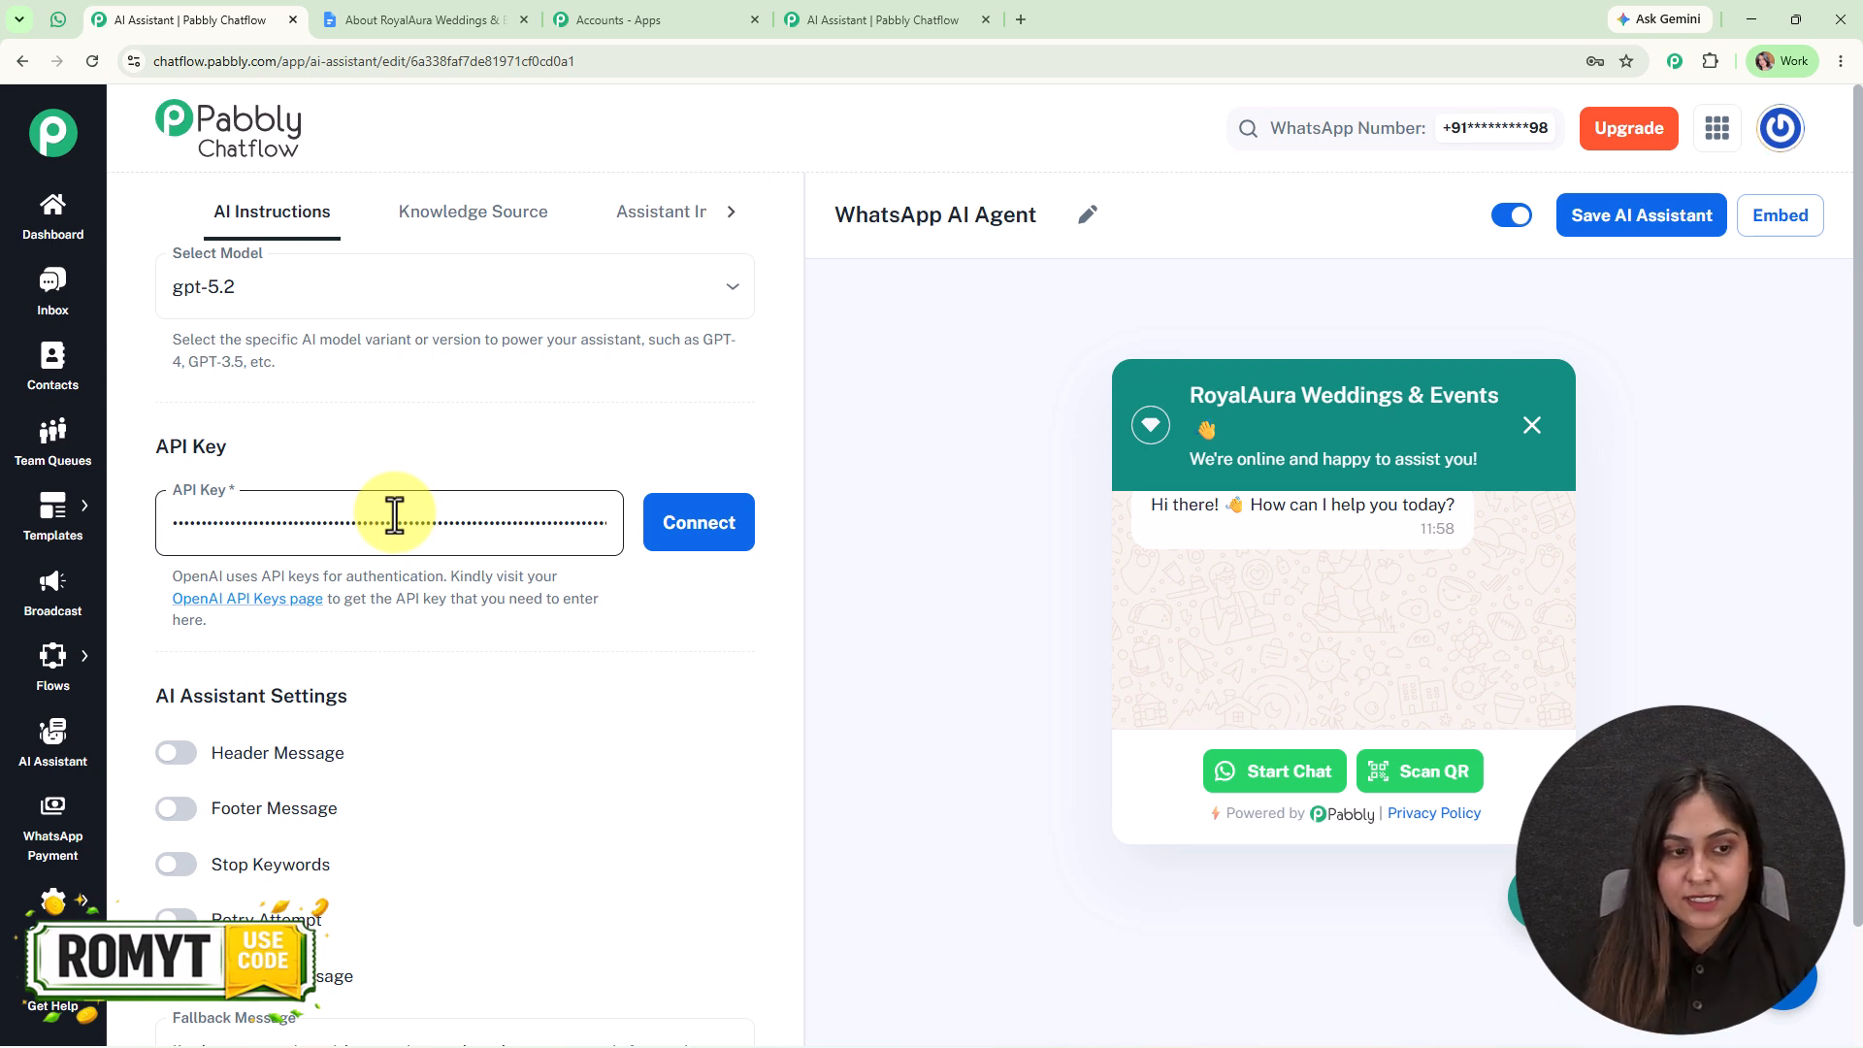
{"action": "left_click", "coordinate": [300, 598]}
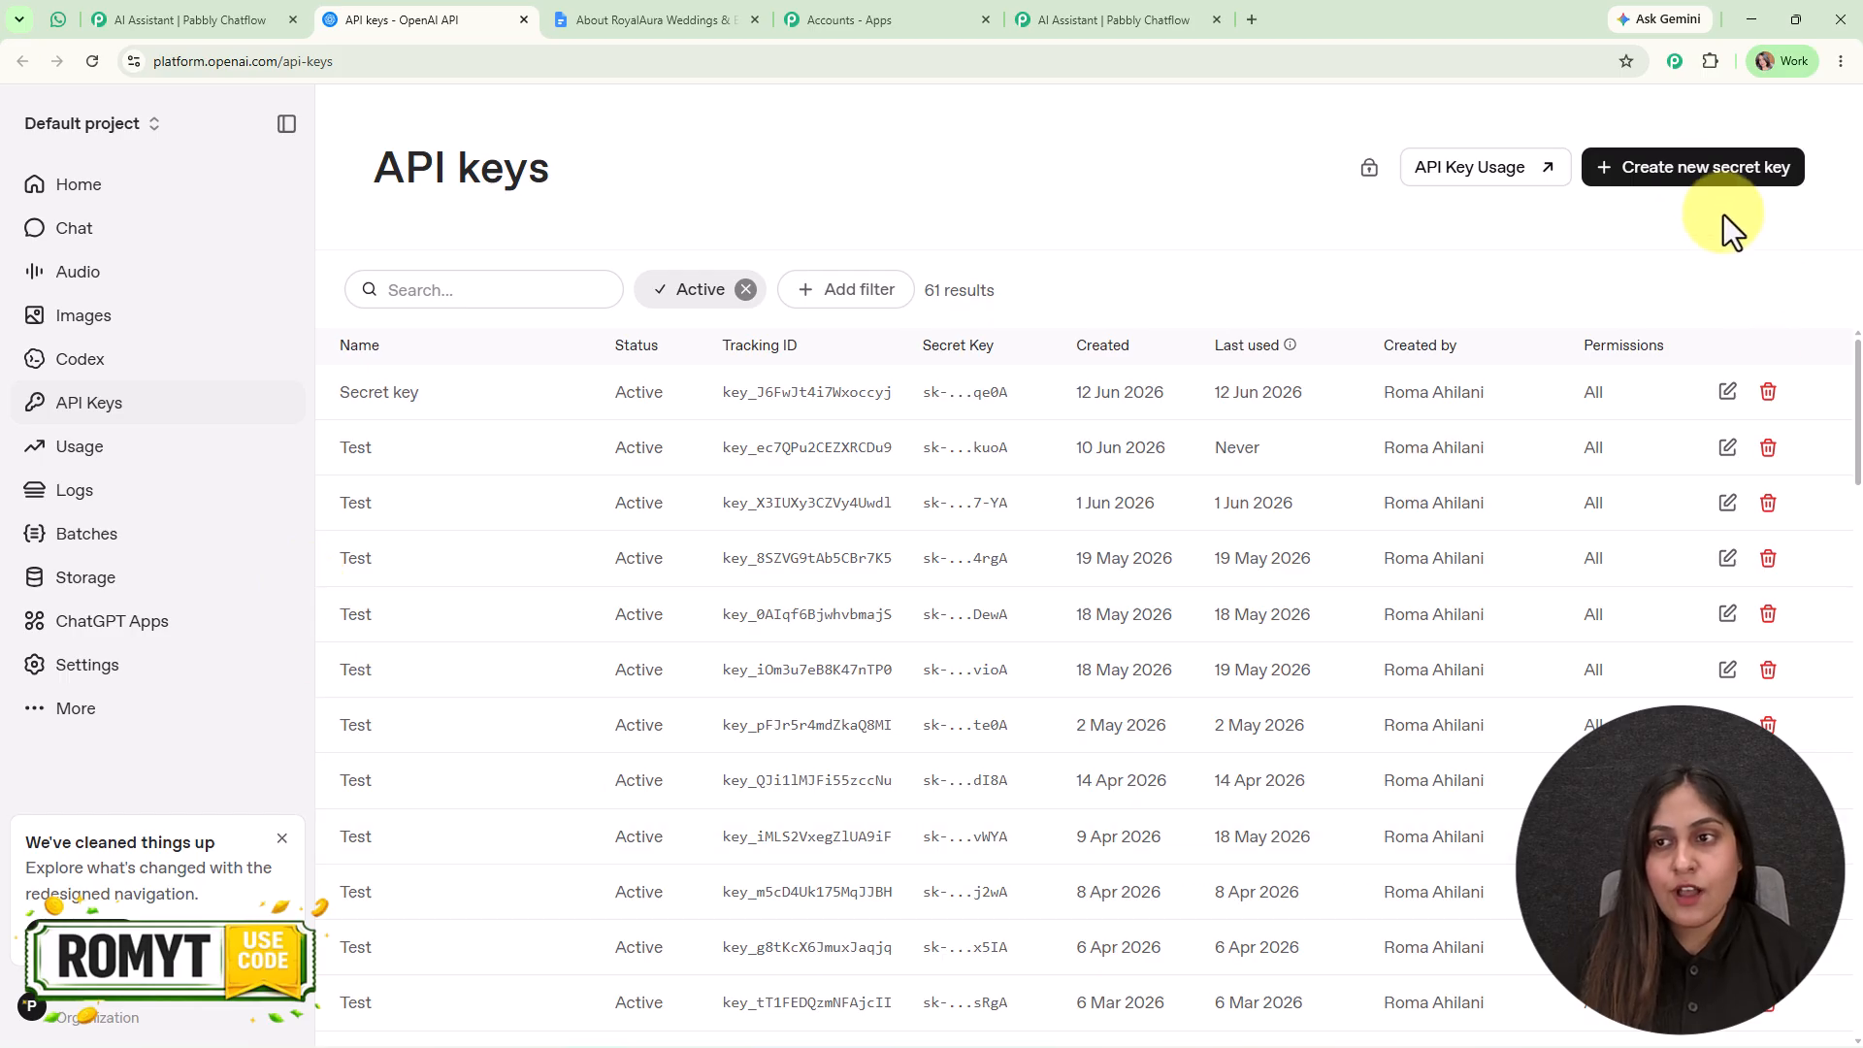
{"action": "left_click", "coordinate": [1700, 173]}
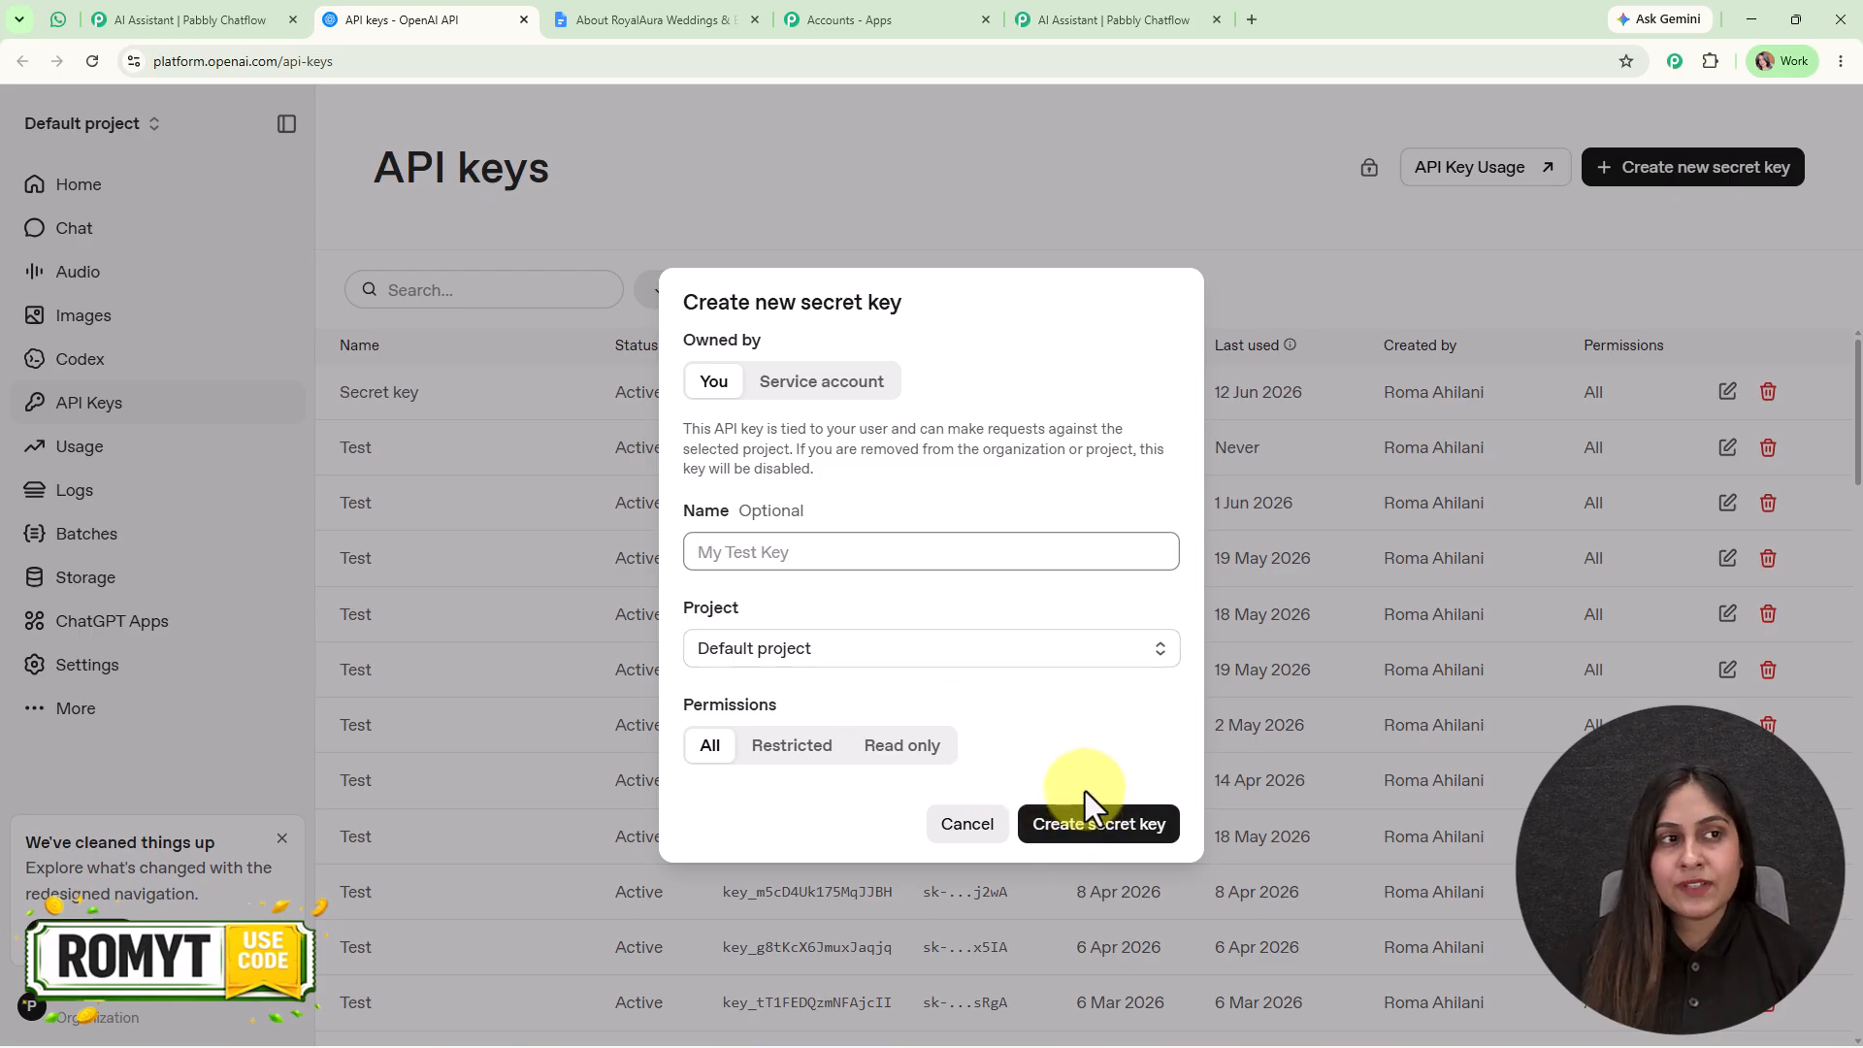
{"action": "left_click", "coordinate": [258, 17]}
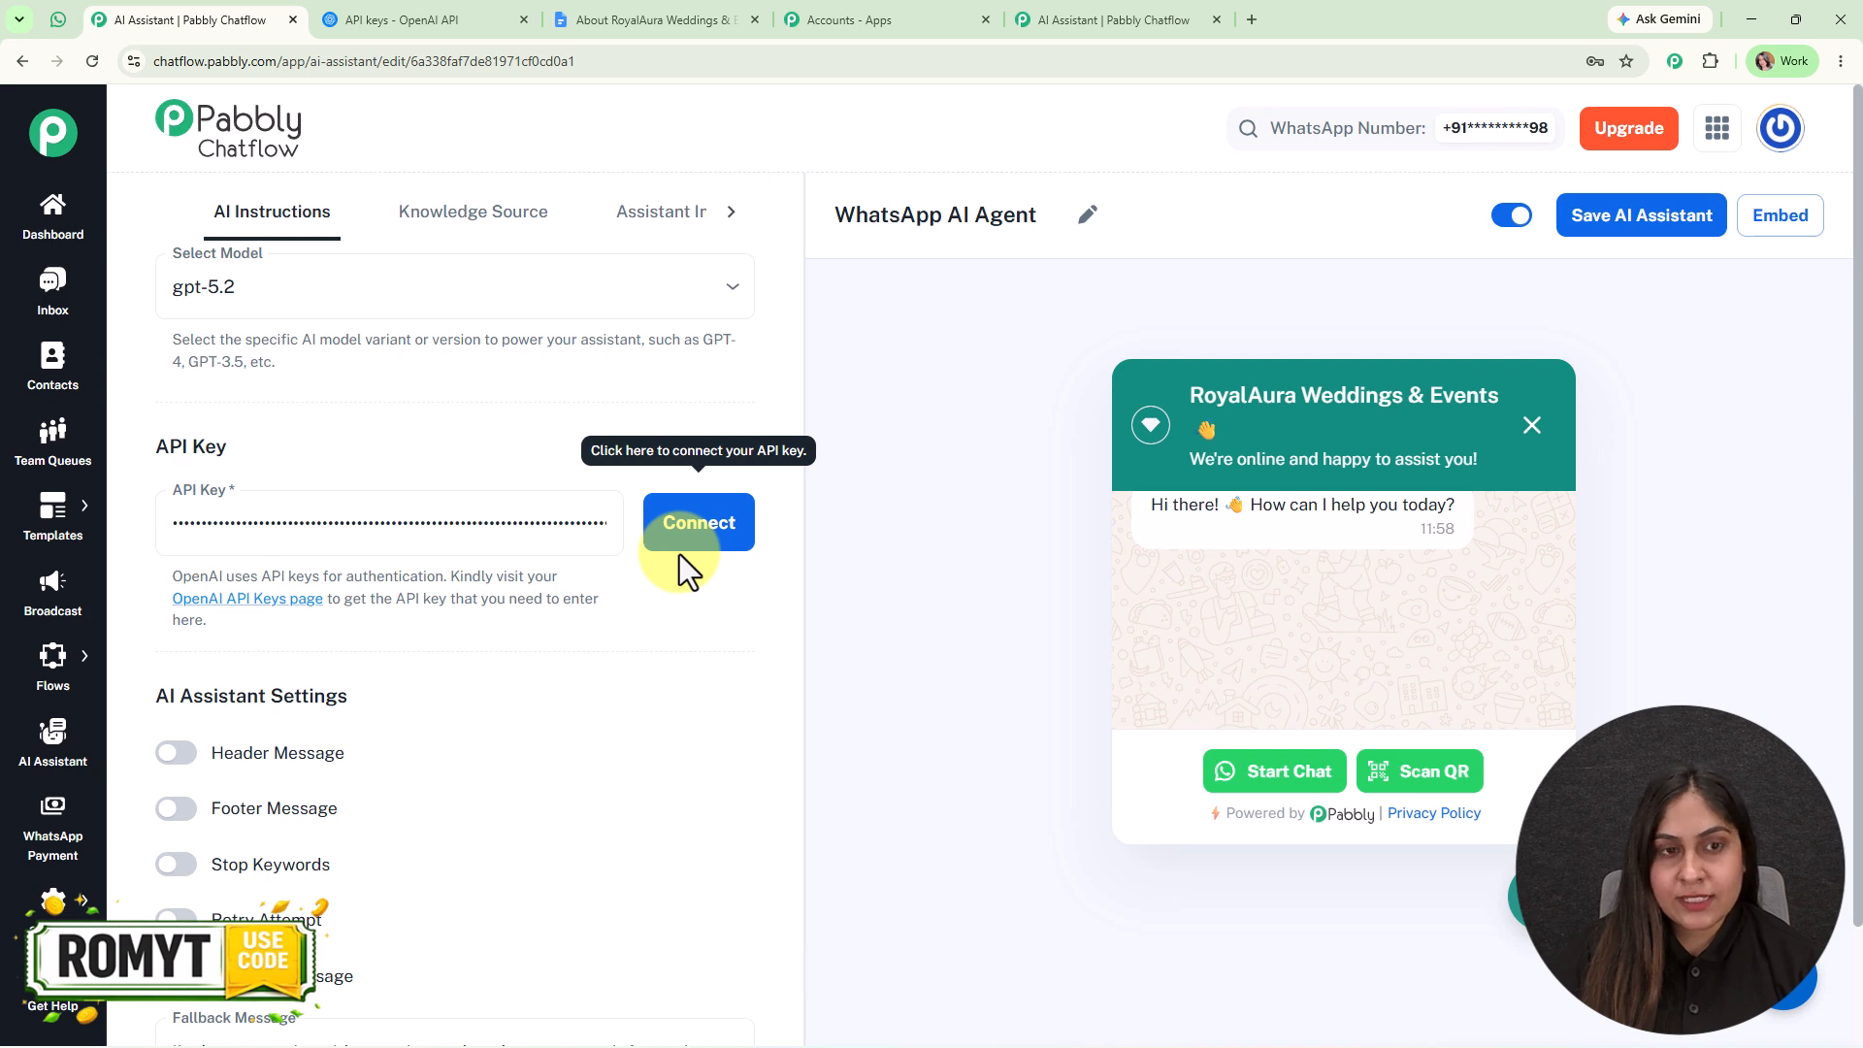
Turn on the header and footer message settings to check their text fields, and switch both off again.
{"action": "scroll", "coordinate": [679, 555], "scroll_direction": "down", "scroll_amount": 3}
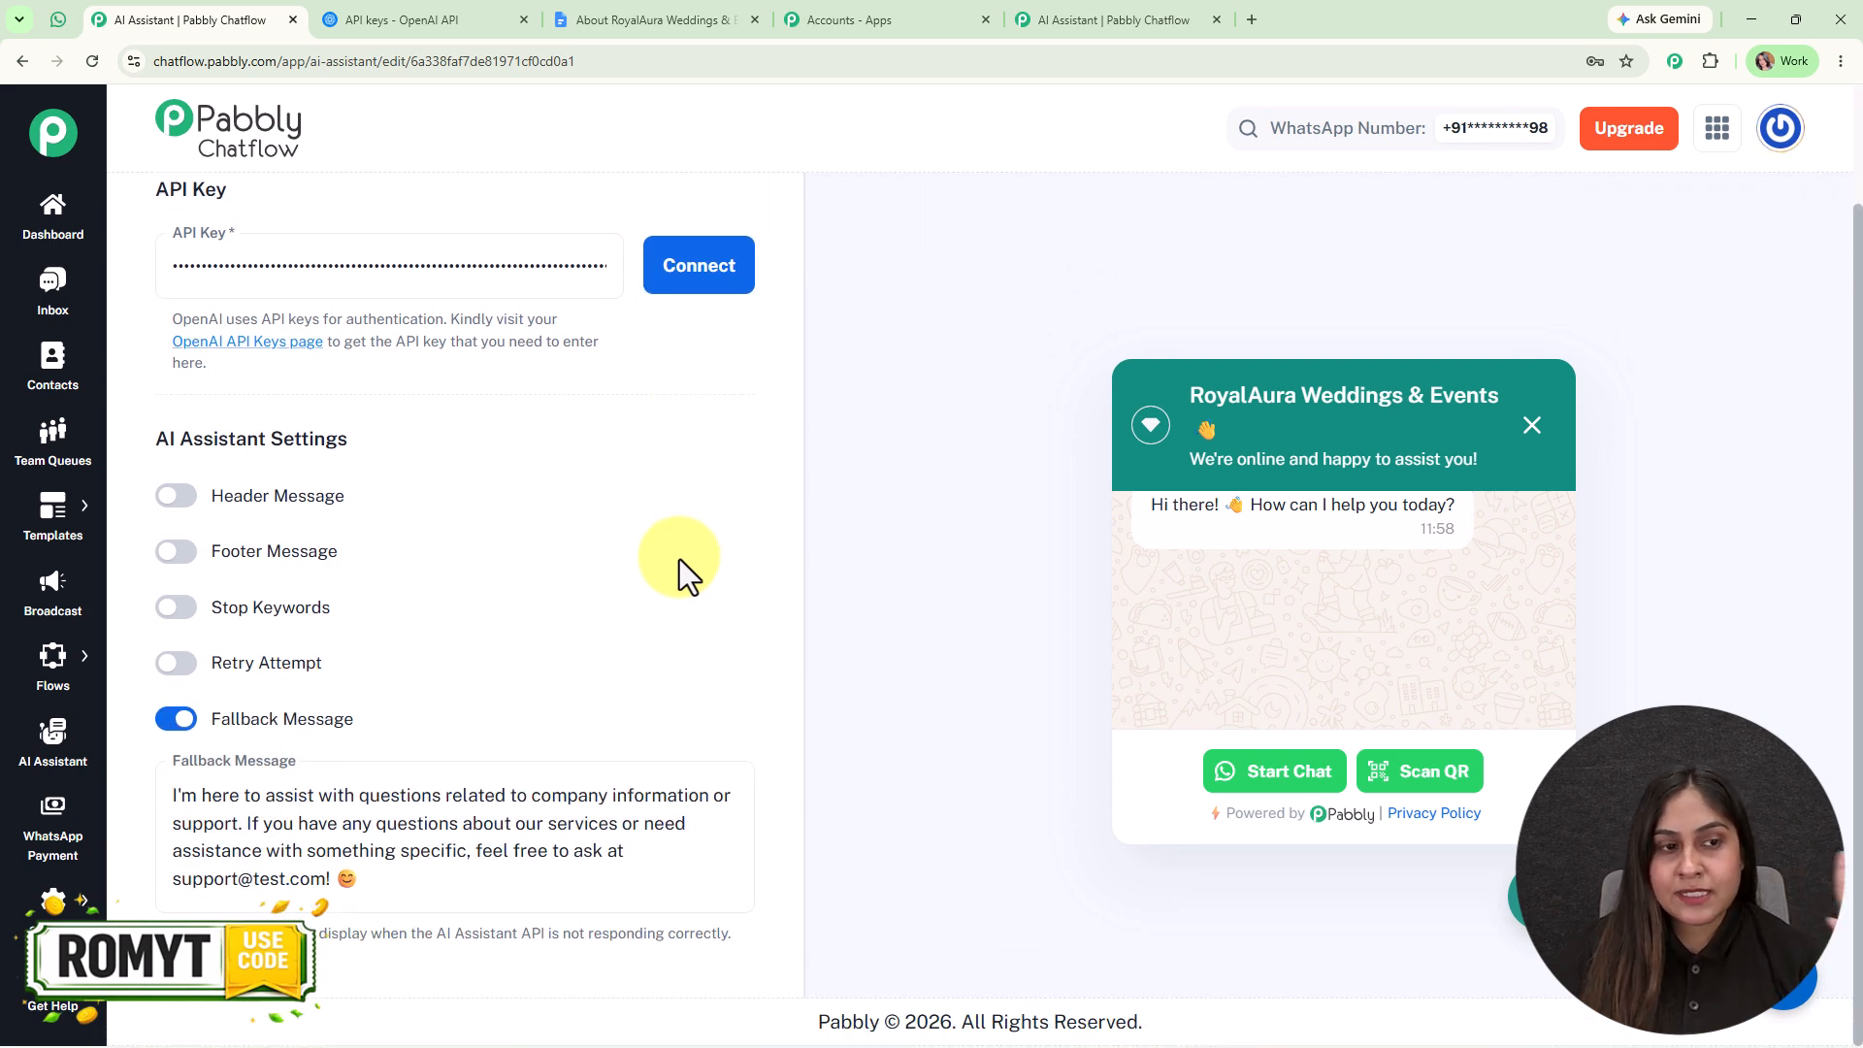
{"action": "left_click", "coordinate": [172, 497]}
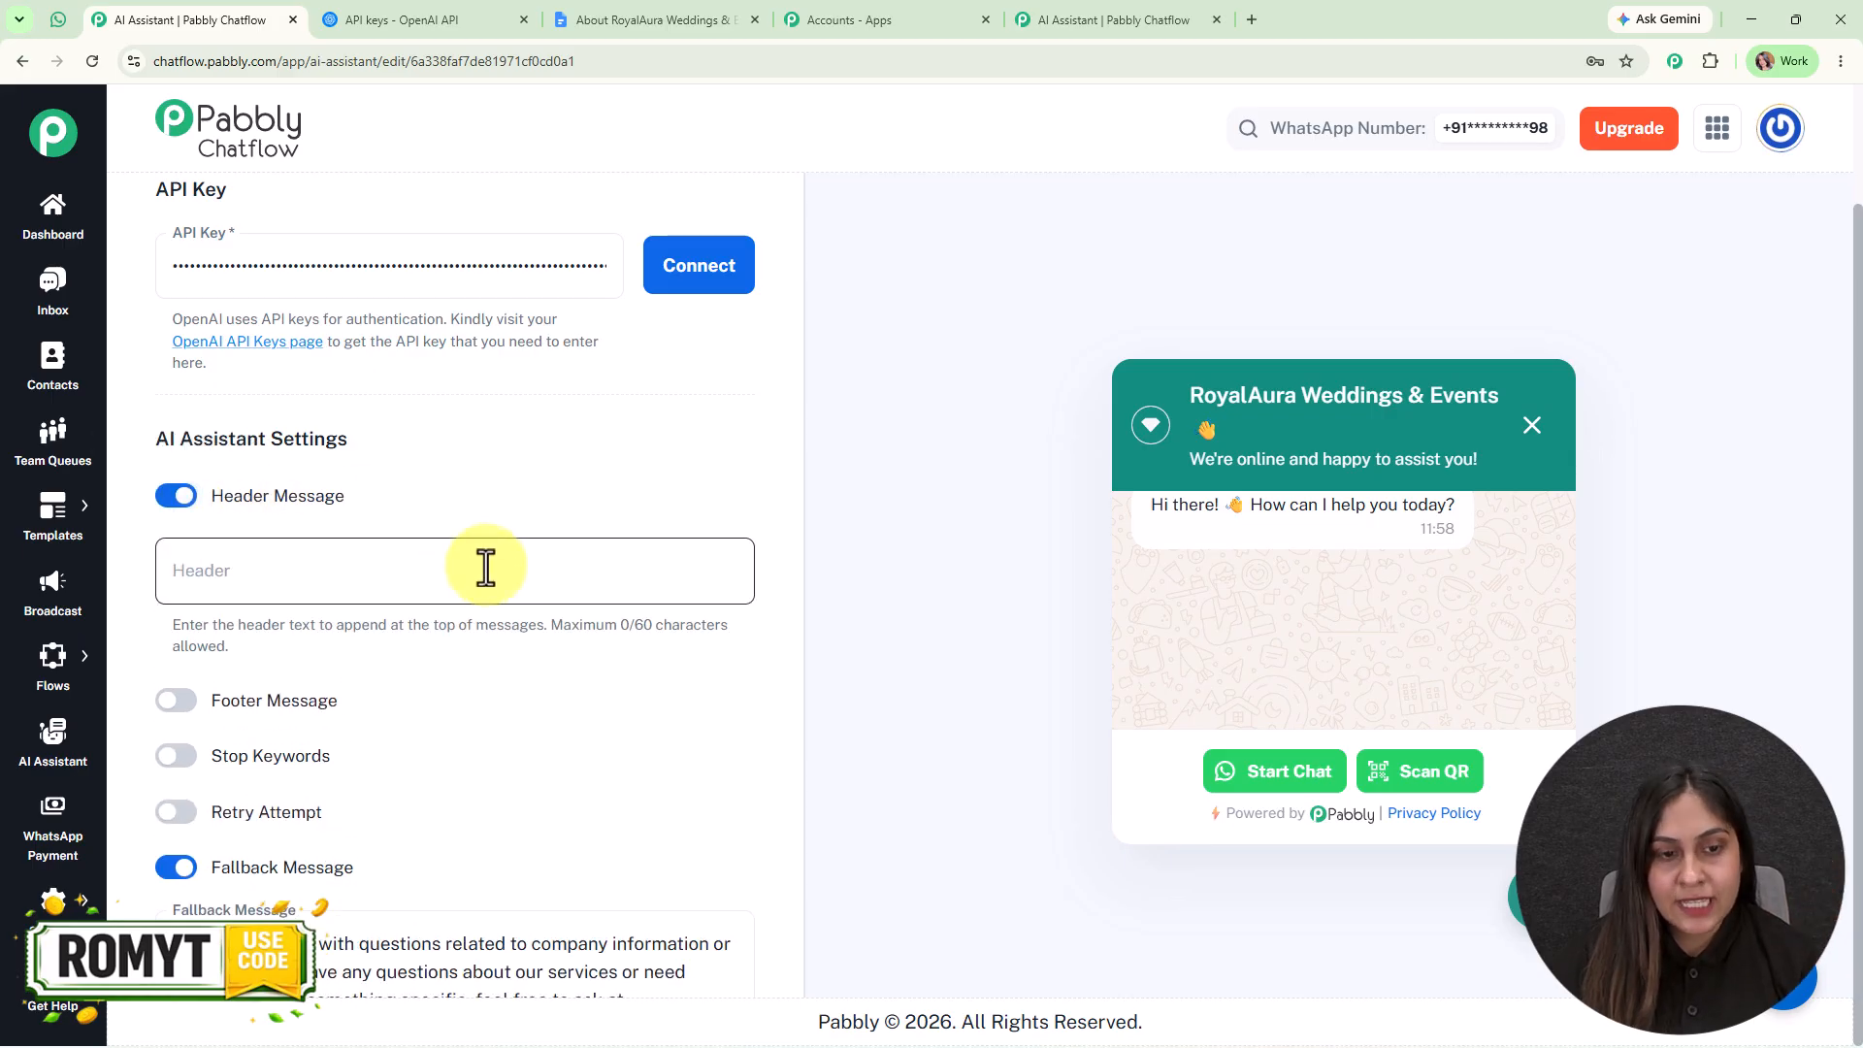
{"action": "left_click_drag", "start_coordinate": [550, 624], "coordinate": [735, 643]}
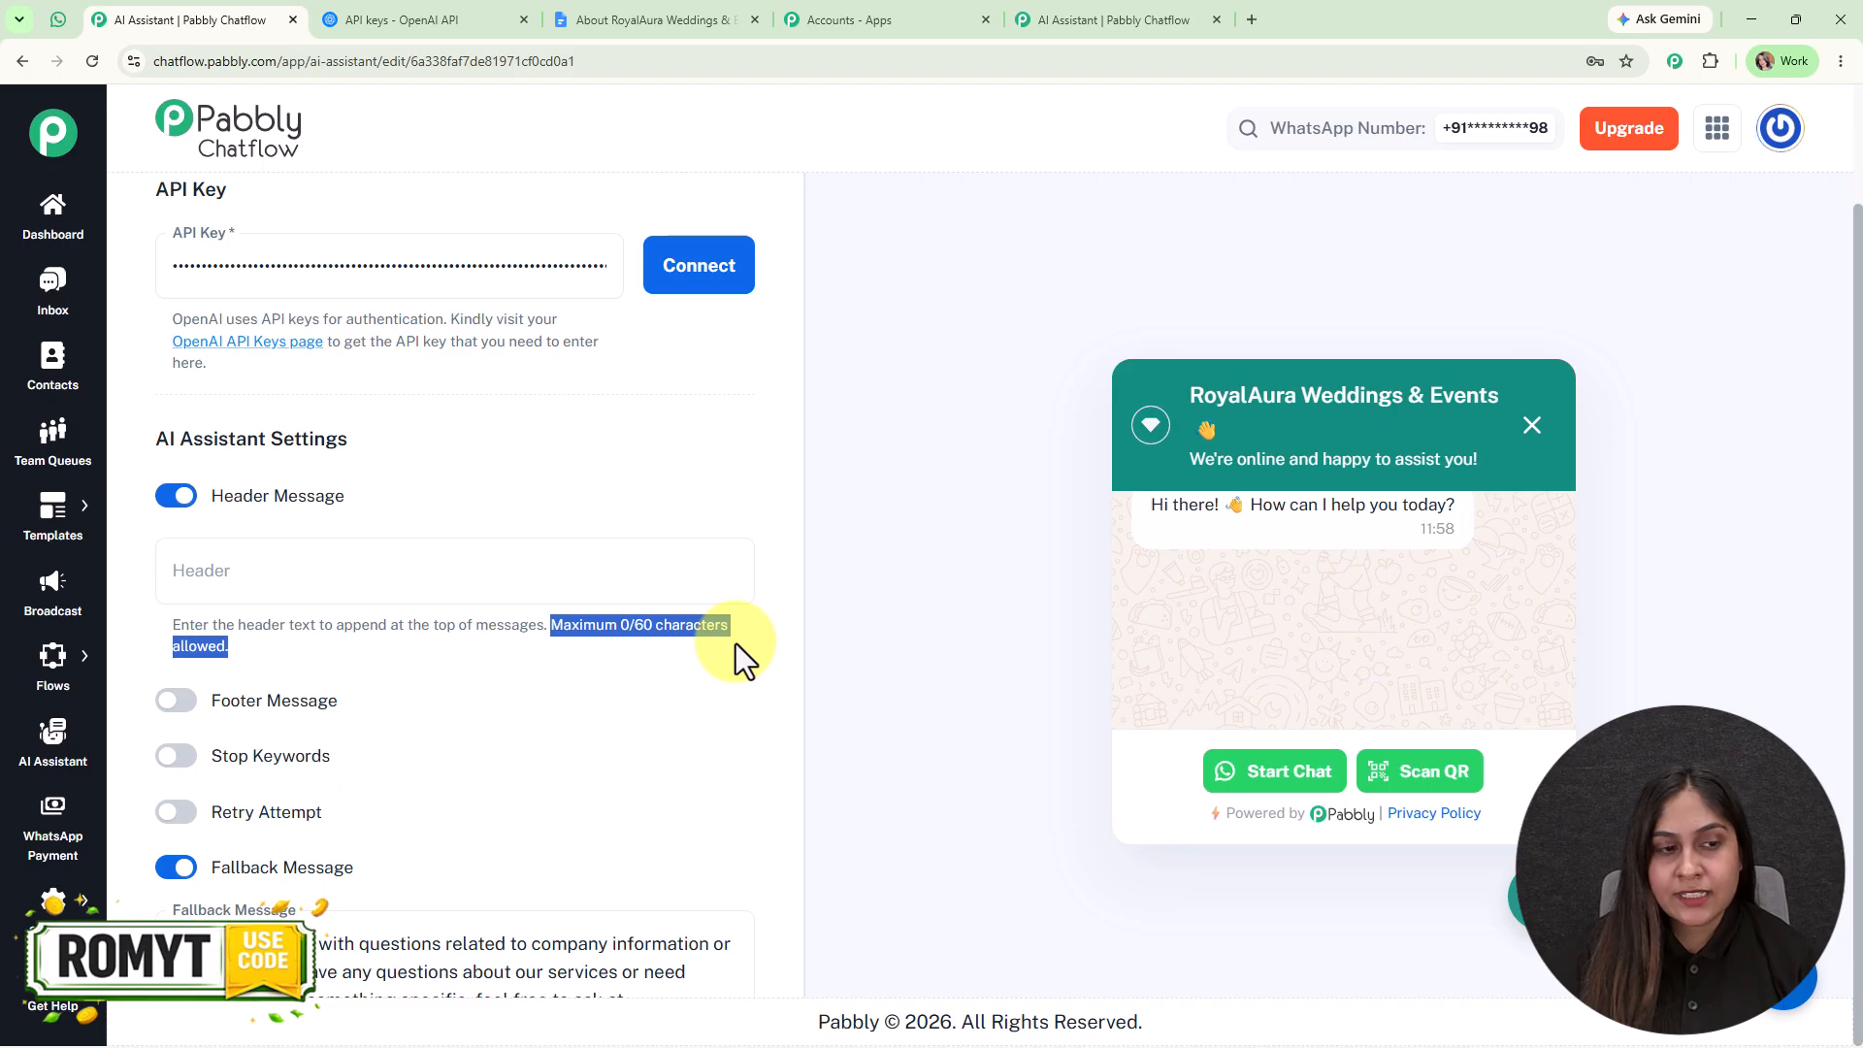
{"action": "left_click", "coordinate": [178, 702]}
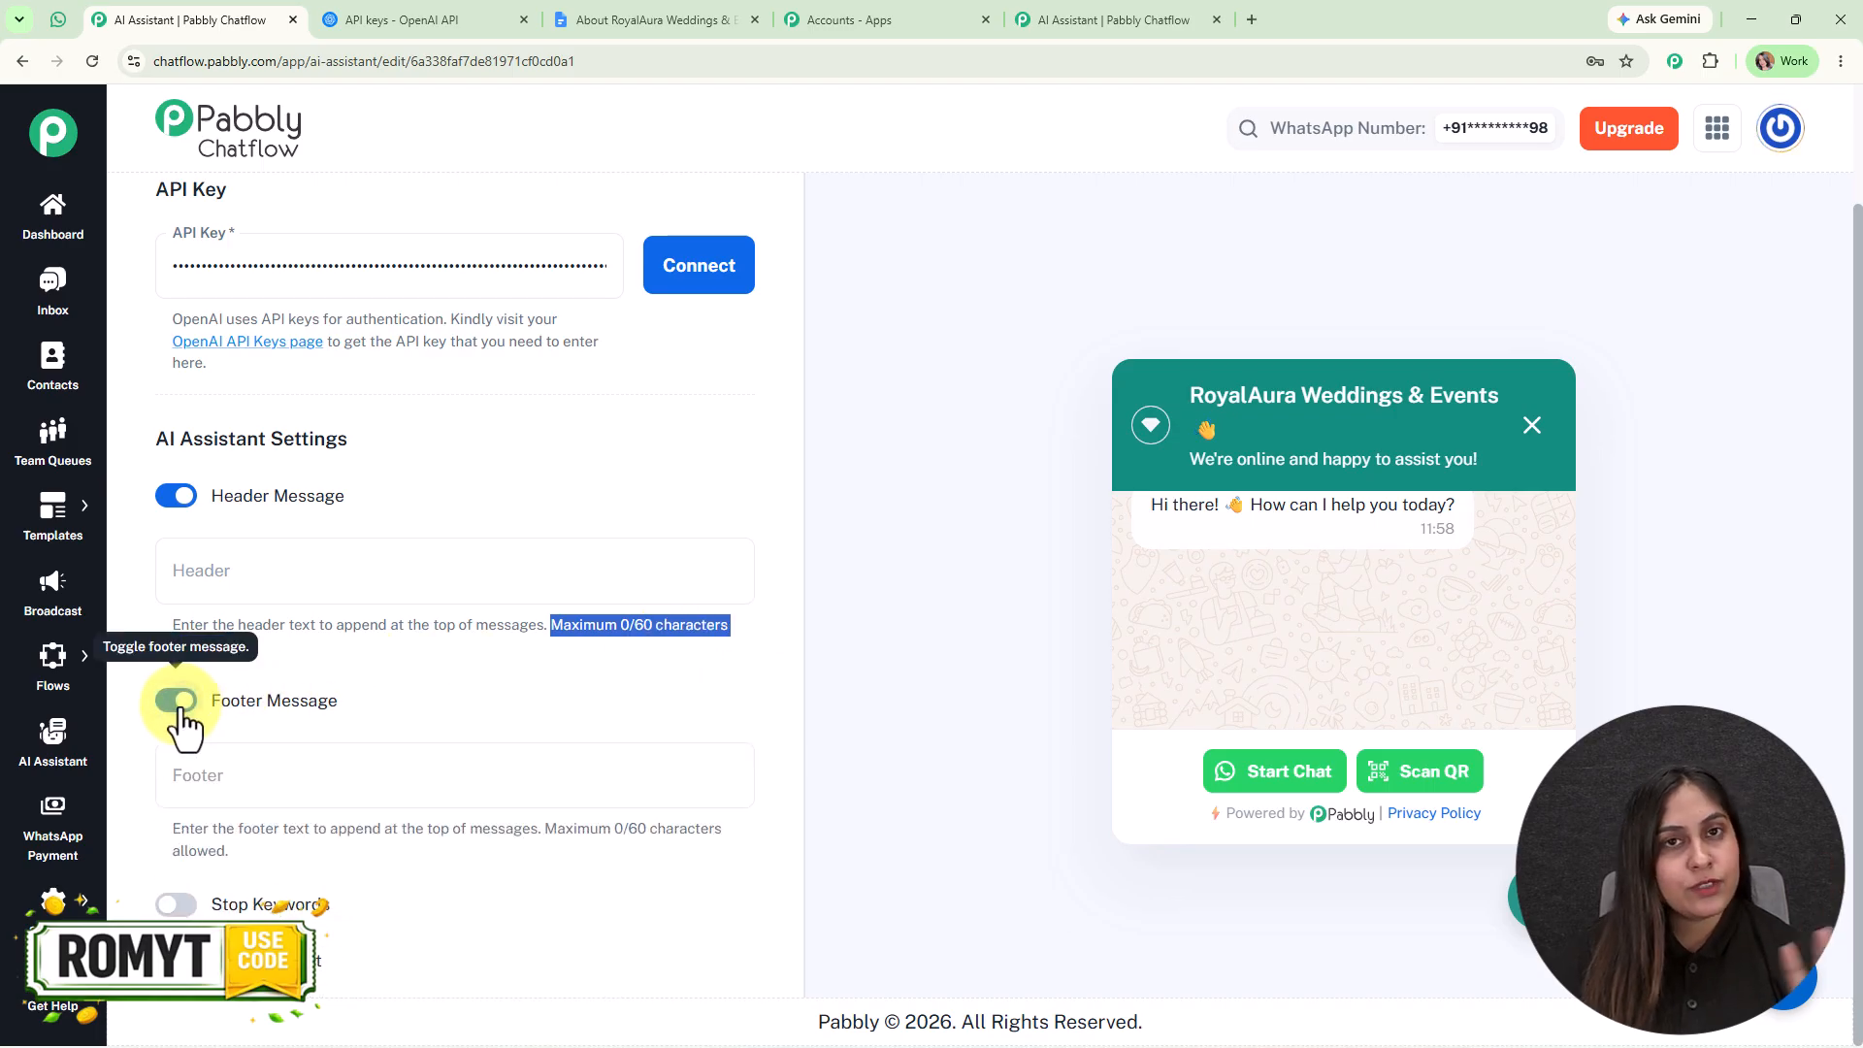
{"action": "left_click", "coordinate": [177, 701]}
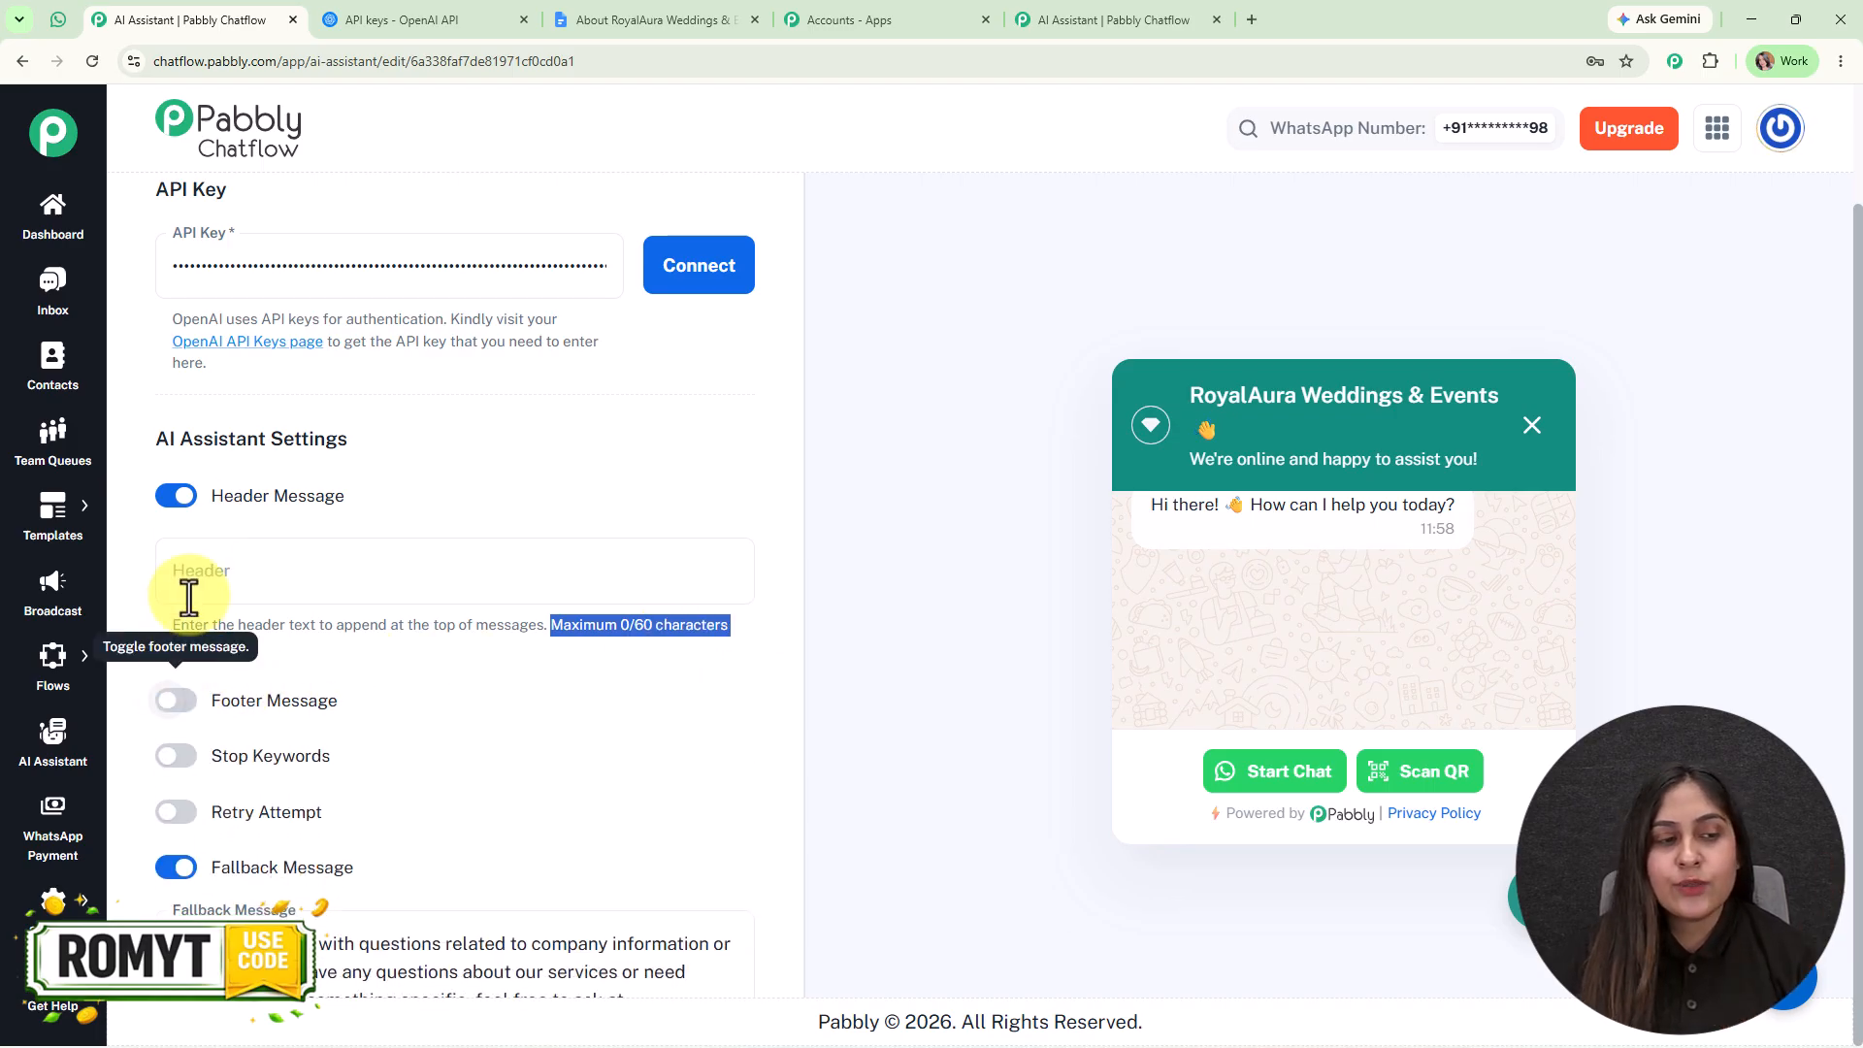
{"action": "left_click", "coordinate": [179, 495]}
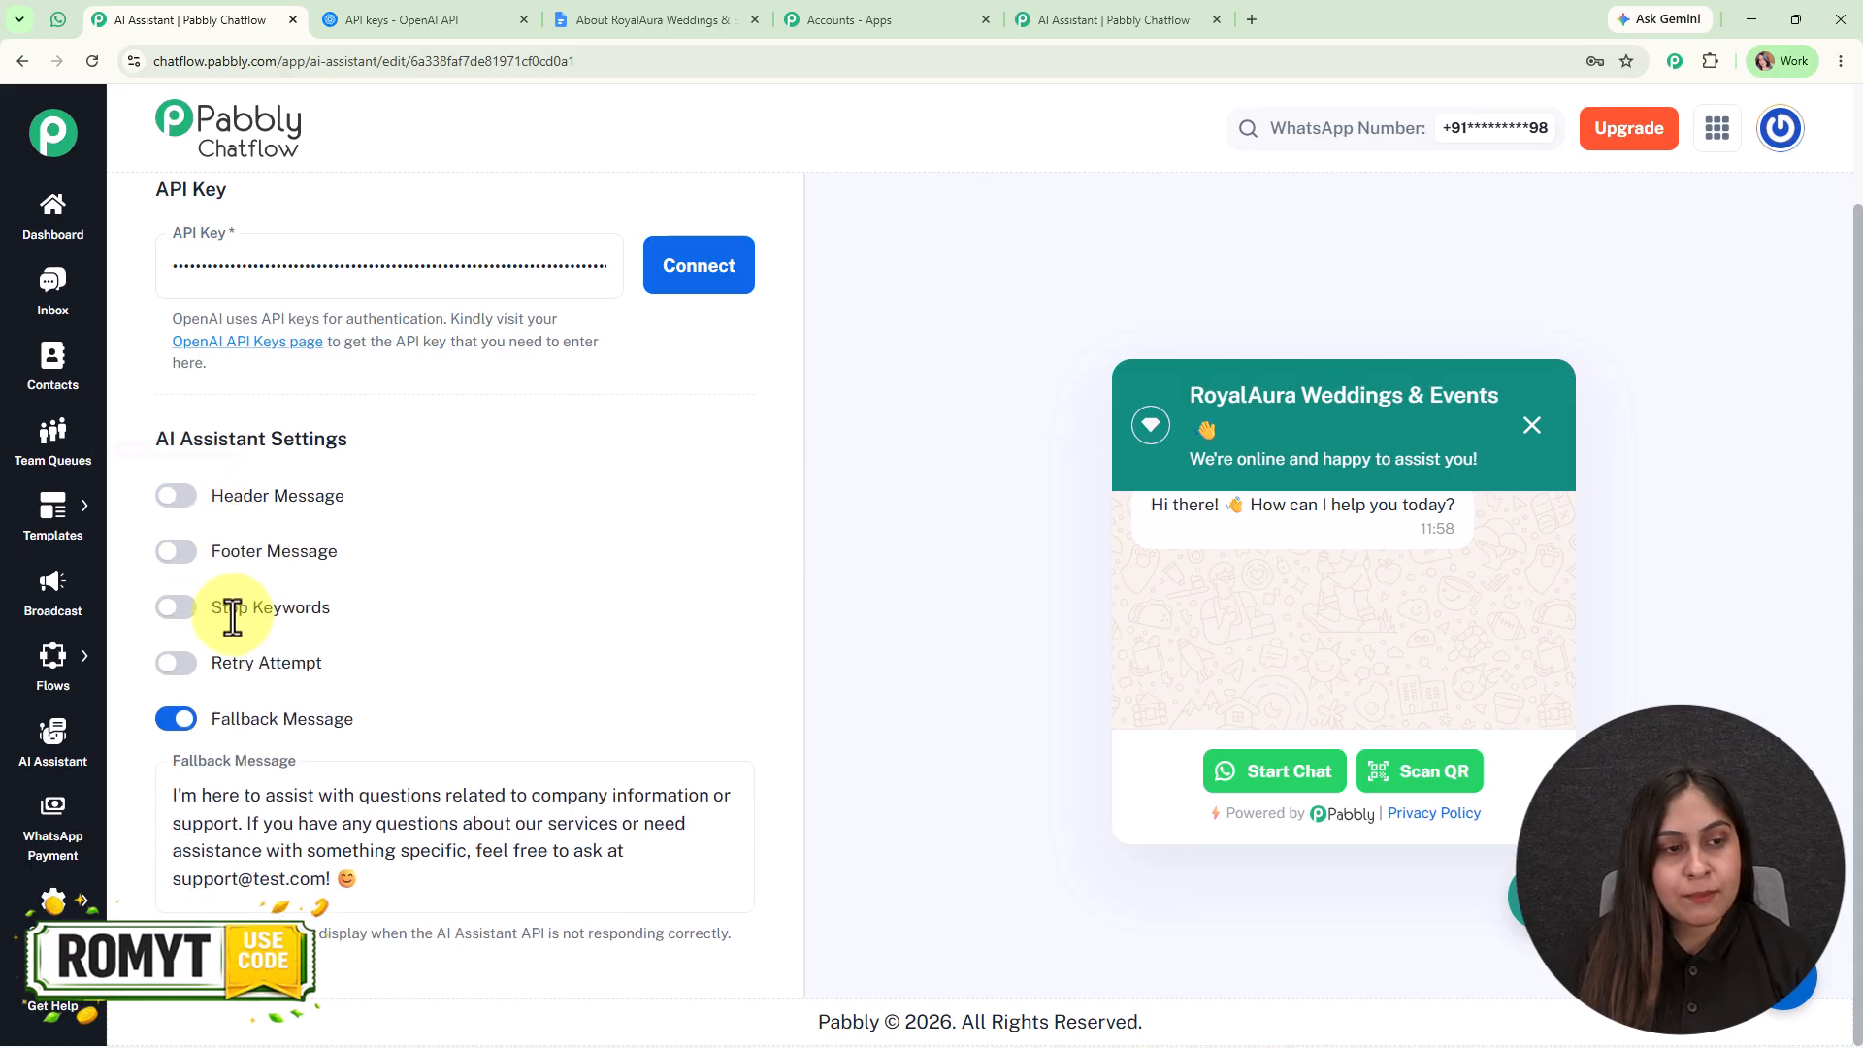
Turn on stop keywords, add the keyword "human", and switch the stop keywords setting off again.
{"action": "left_click", "coordinate": [177, 609]}
{"action": "scroll", "coordinate": [570, 536], "scroll_direction": "down", "scroll_amount": 2}
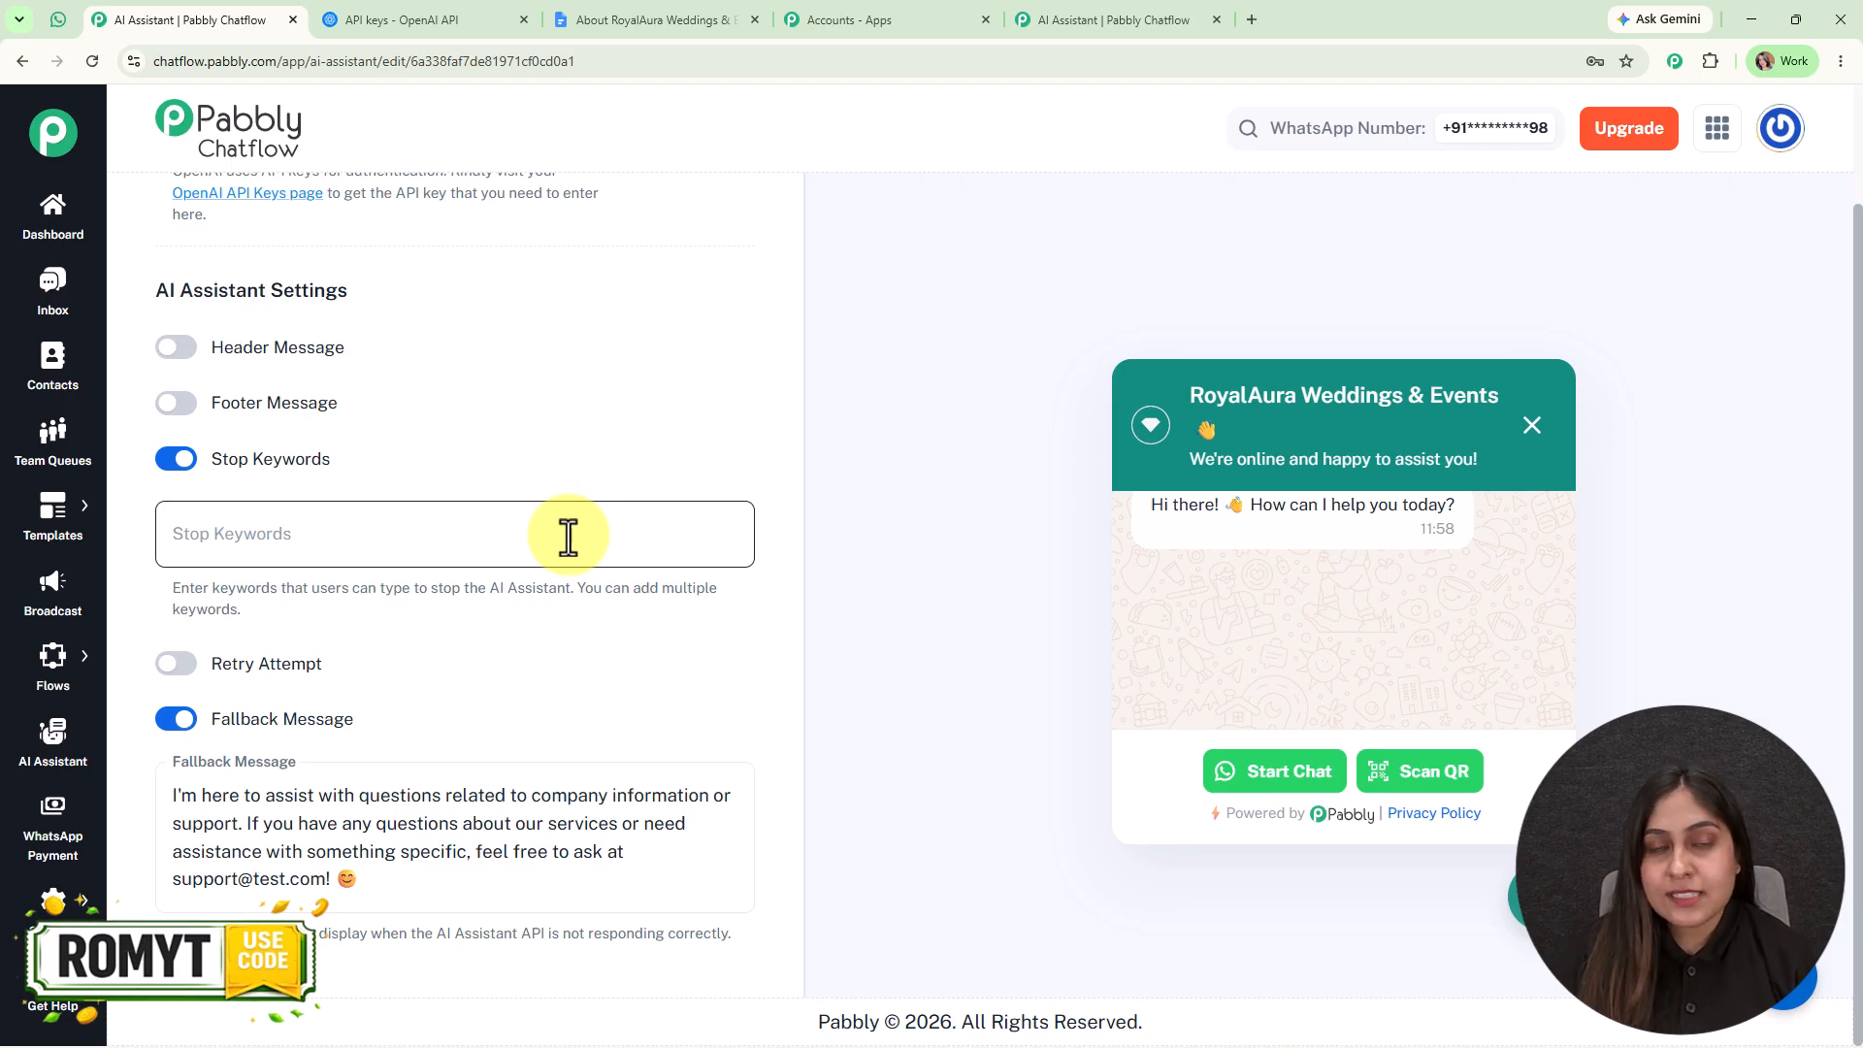
{"action": "left_click", "coordinate": [567, 535]}
{"action": "type", "text": "human"}
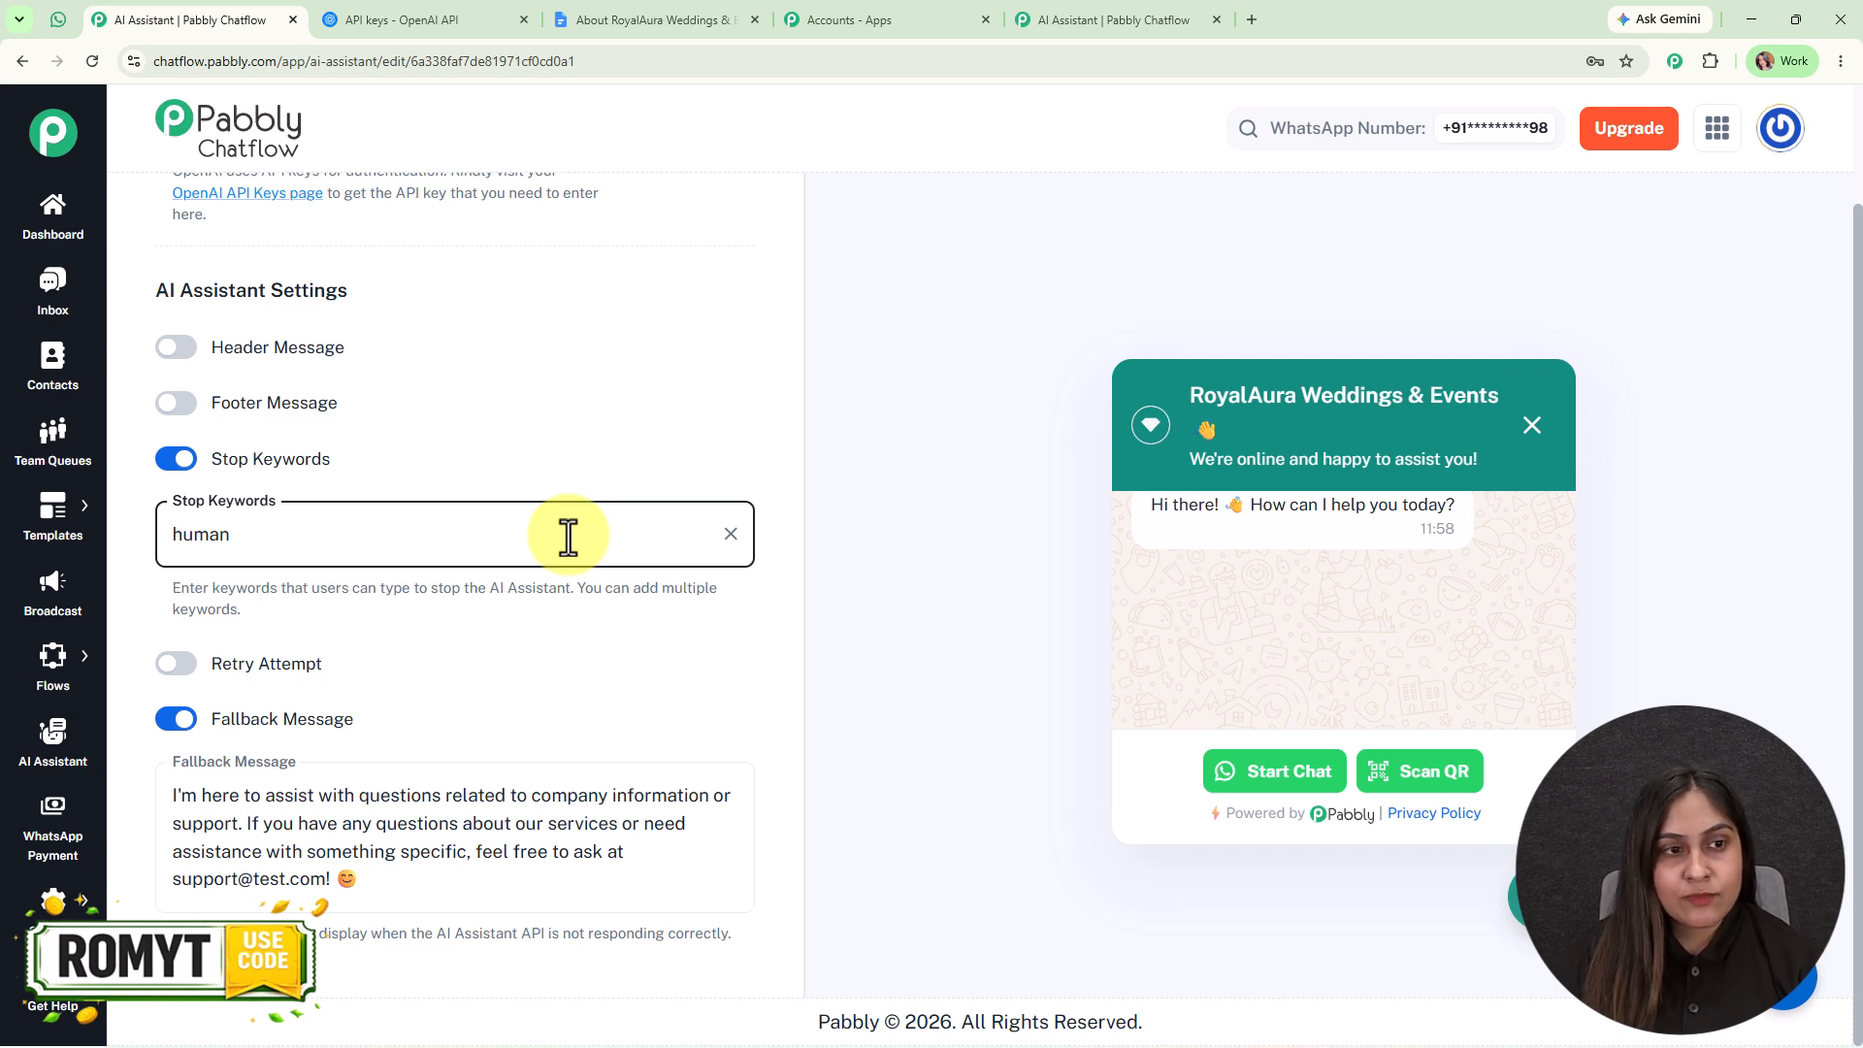
{"action": "key", "text": "Return"}
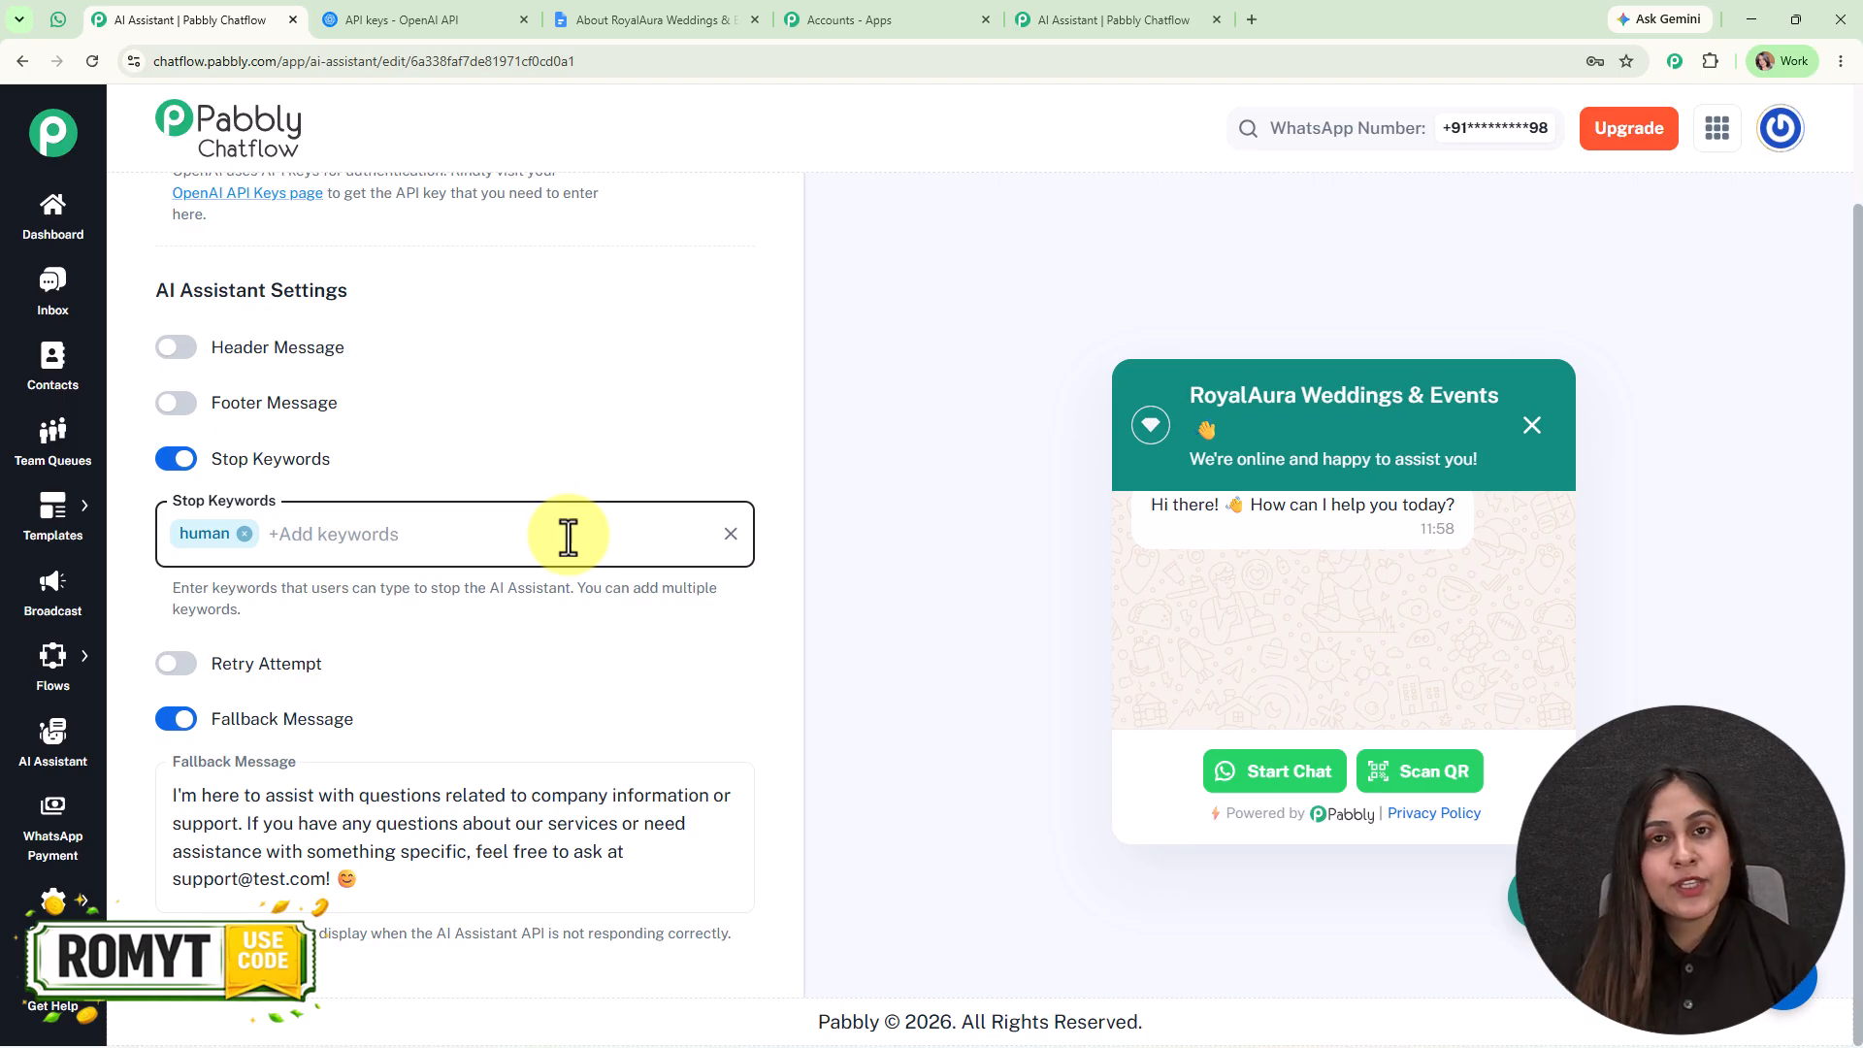
{"action": "left_click", "coordinate": [179, 458]}
Turn on the retry attempt setting in the AI assistant settings.
{"action": "left_click", "coordinate": [180, 663]}
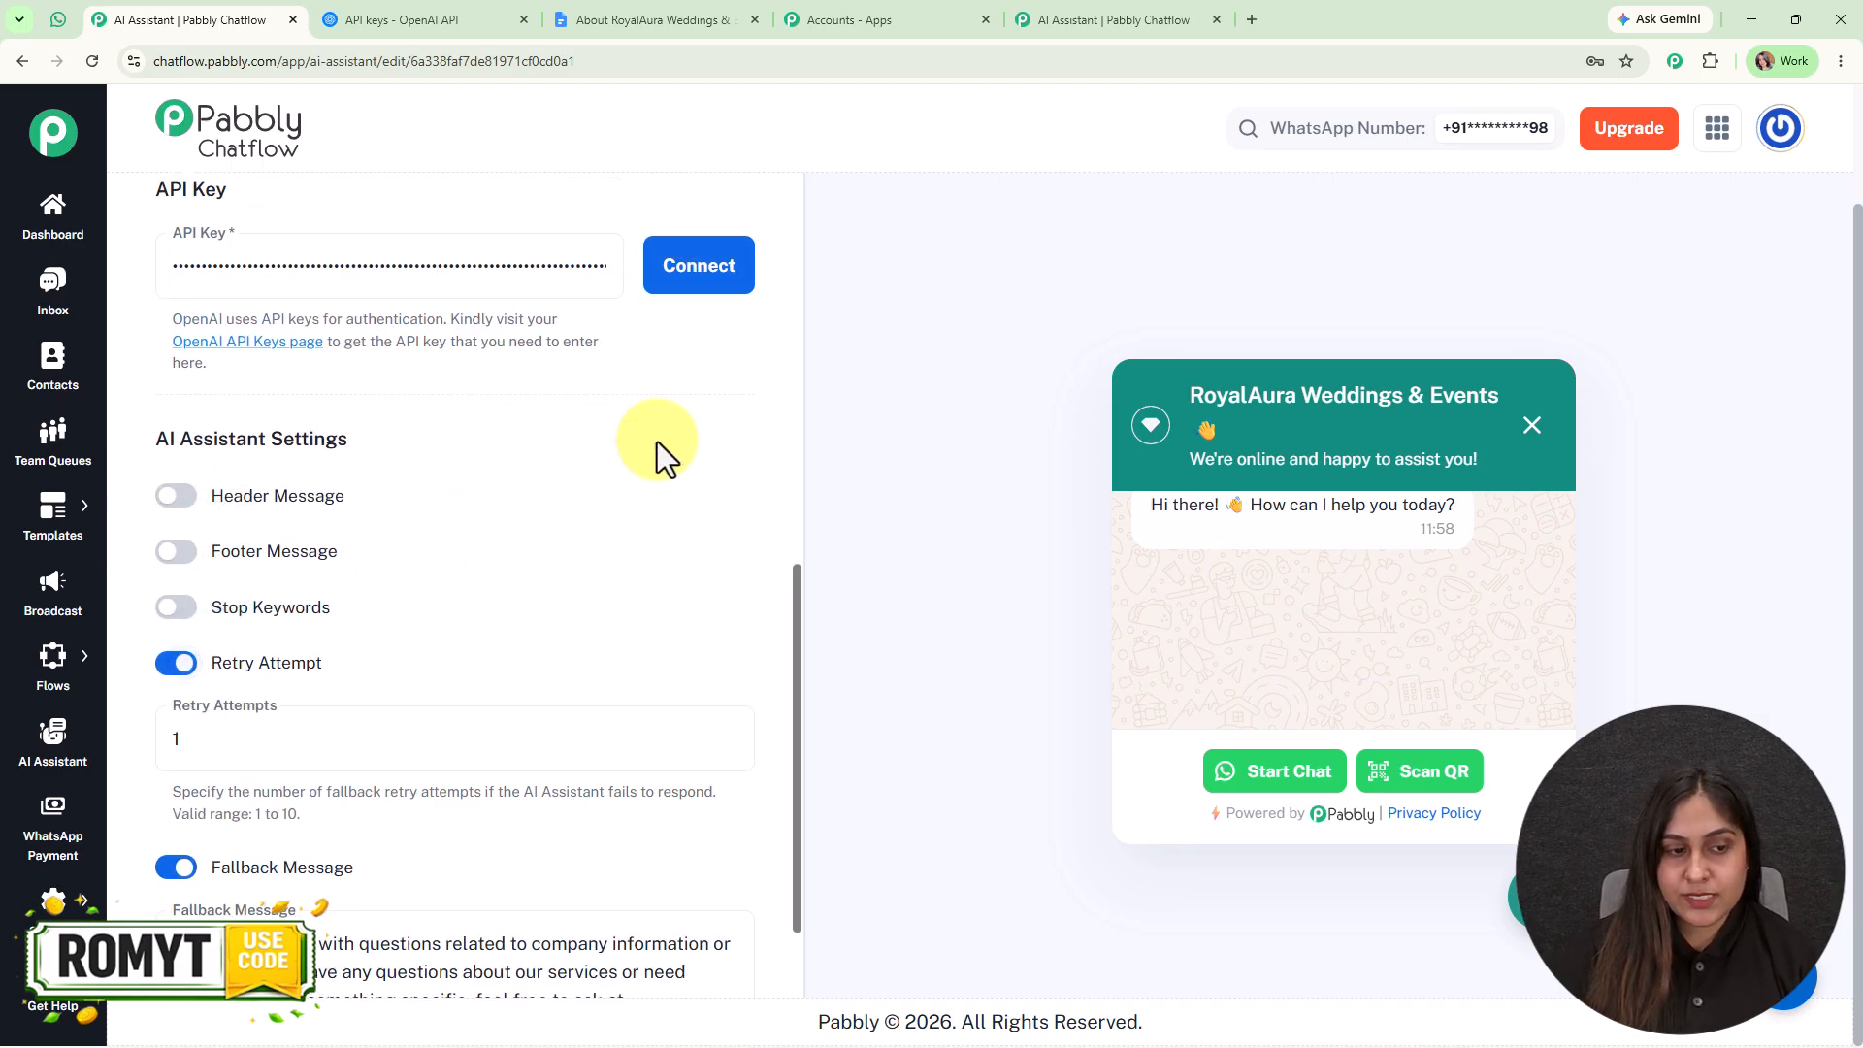
{"action": "scroll", "coordinate": [596, 528], "scroll_direction": "down", "scroll_amount": 2}
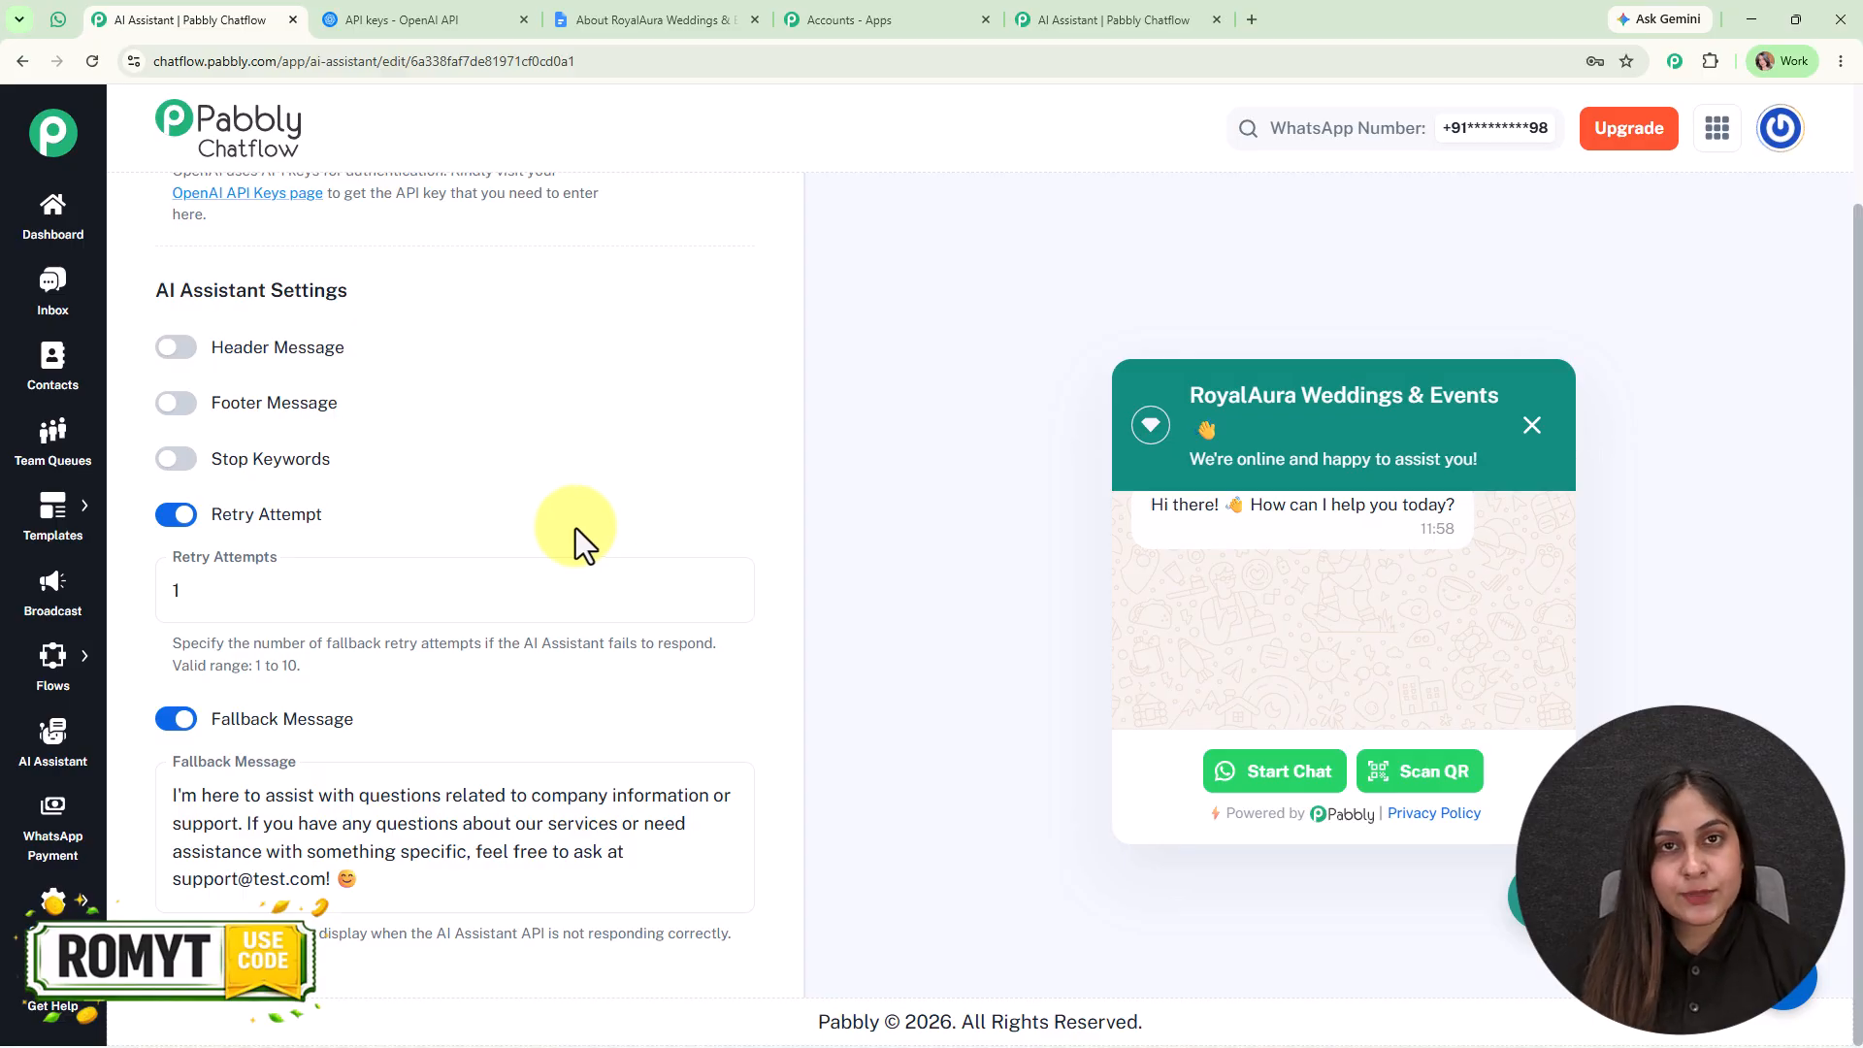
Switch the retry attempt setting off and check the fallback message text field.
{"action": "left_click", "coordinate": [178, 514]}
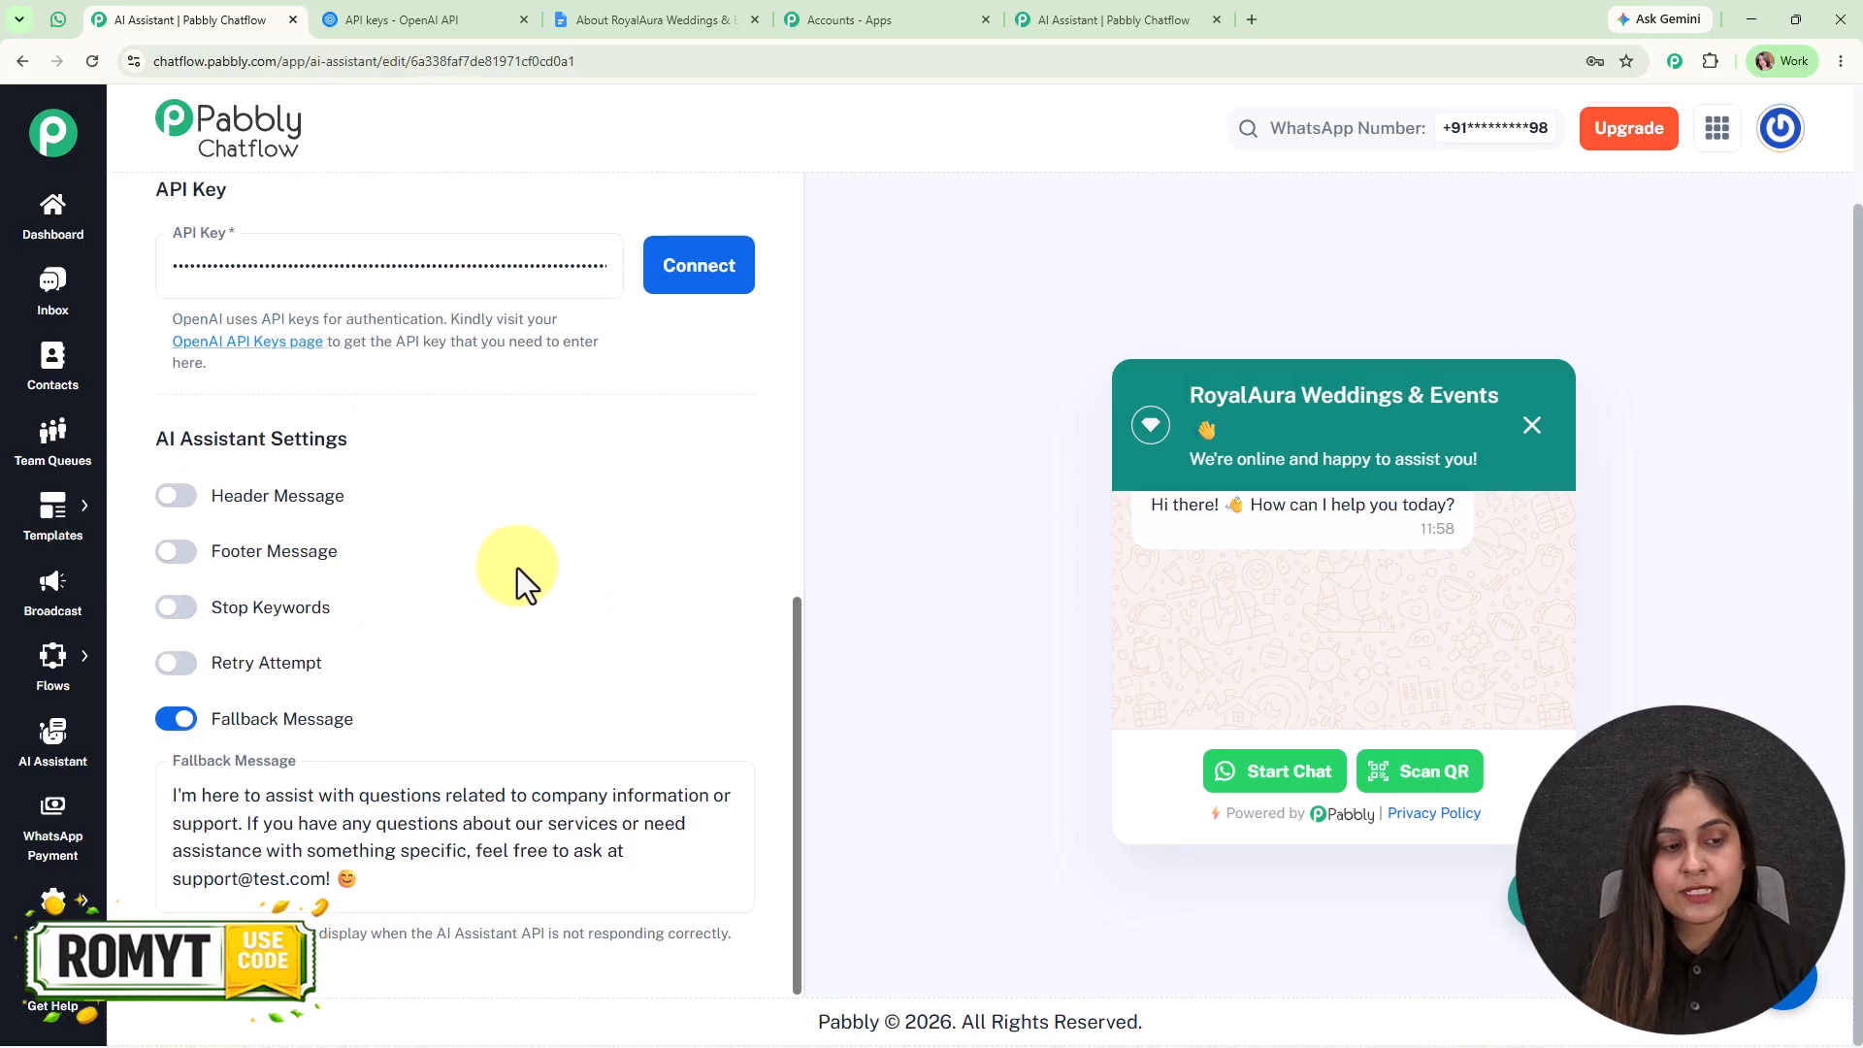
{"action": "left_click", "coordinate": [470, 831]}
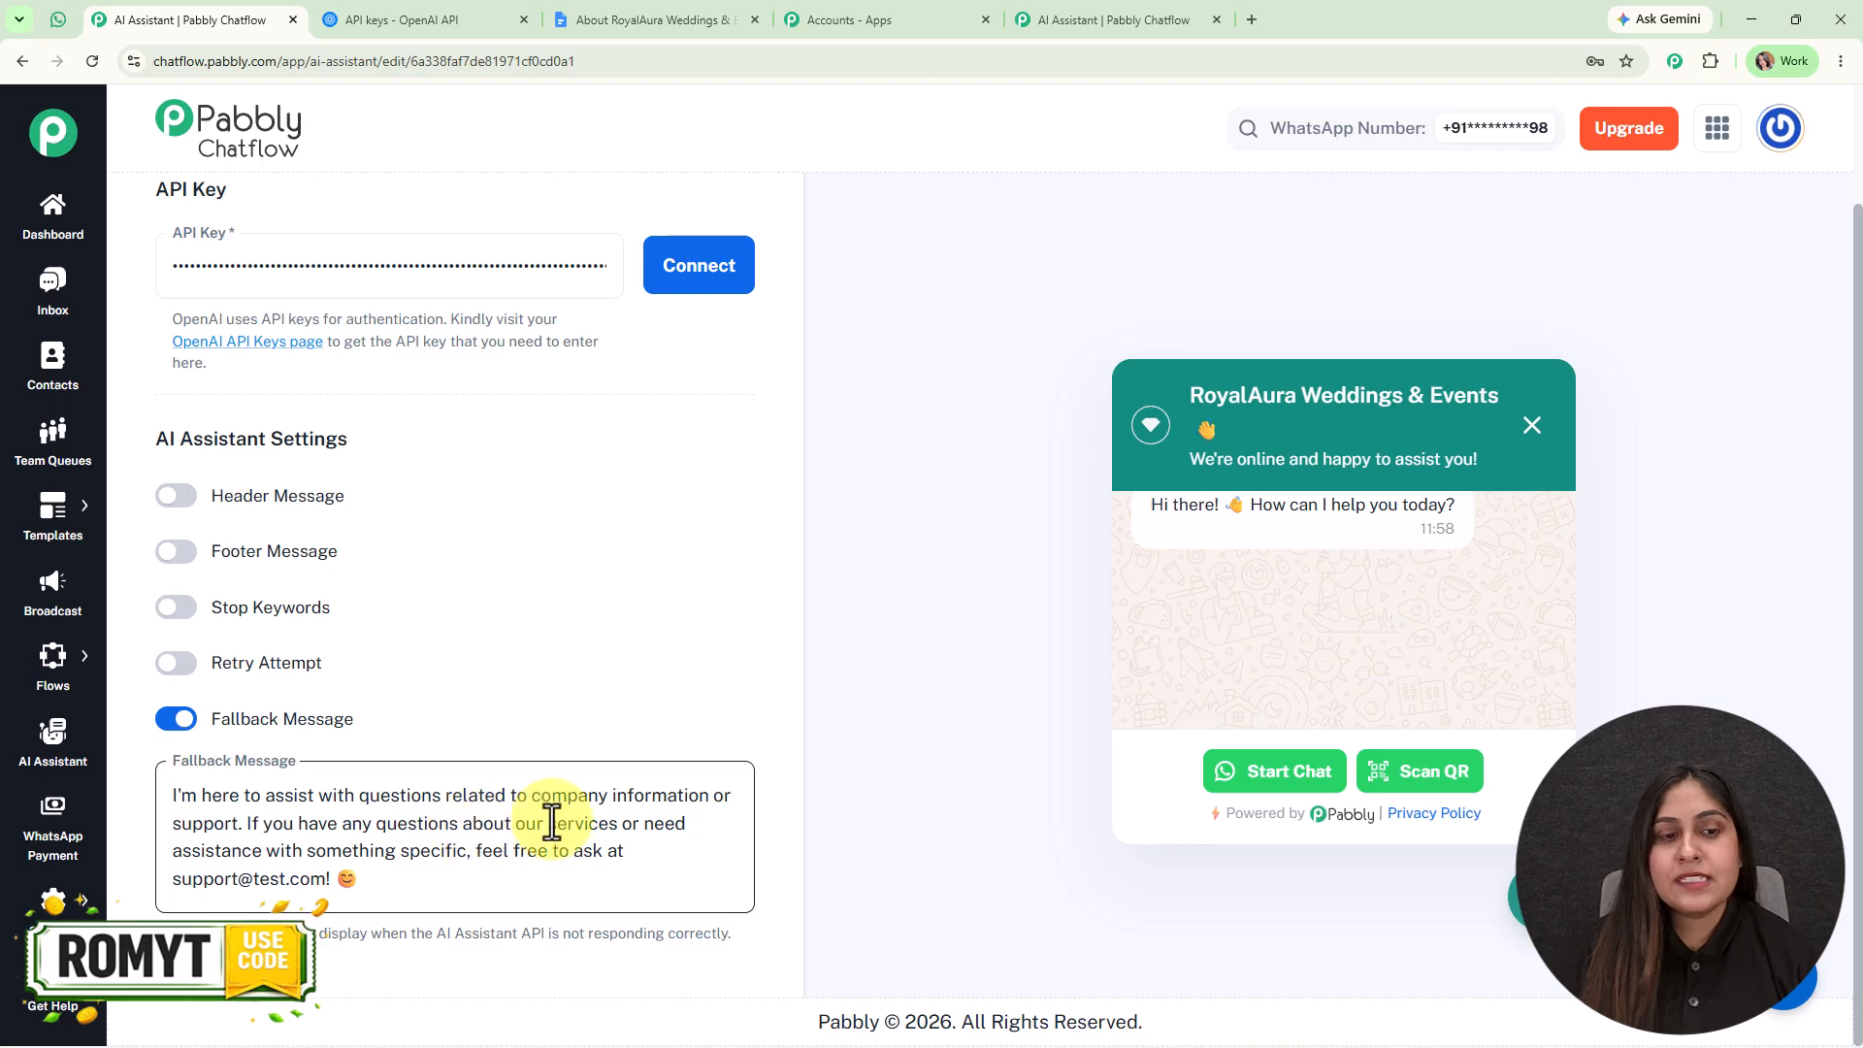
Open the knowledge source settings of the WhatsApp AI agent.
{"action": "scroll", "coordinate": [749, 623], "scroll_direction": "up", "scroll_amount": 10}
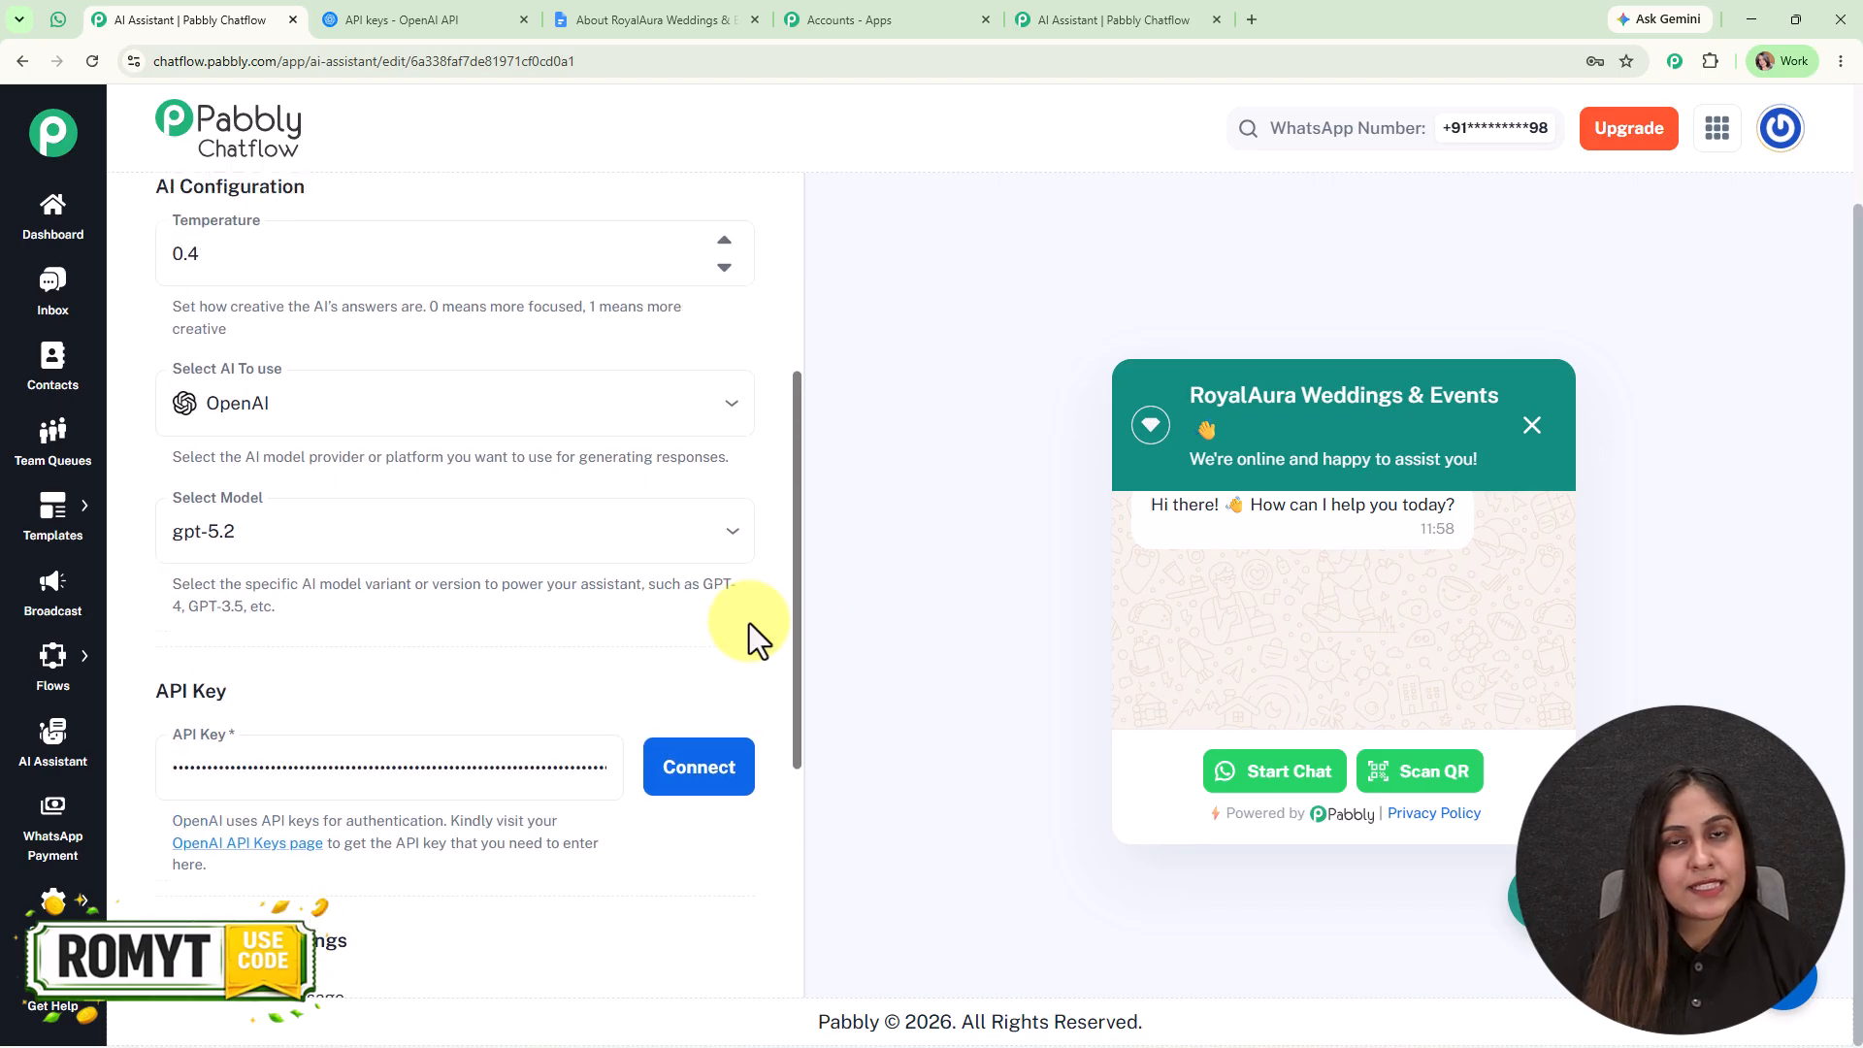
{"action": "scroll", "coordinate": [456, 247], "scroll_direction": "up", "scroll_amount": 3}
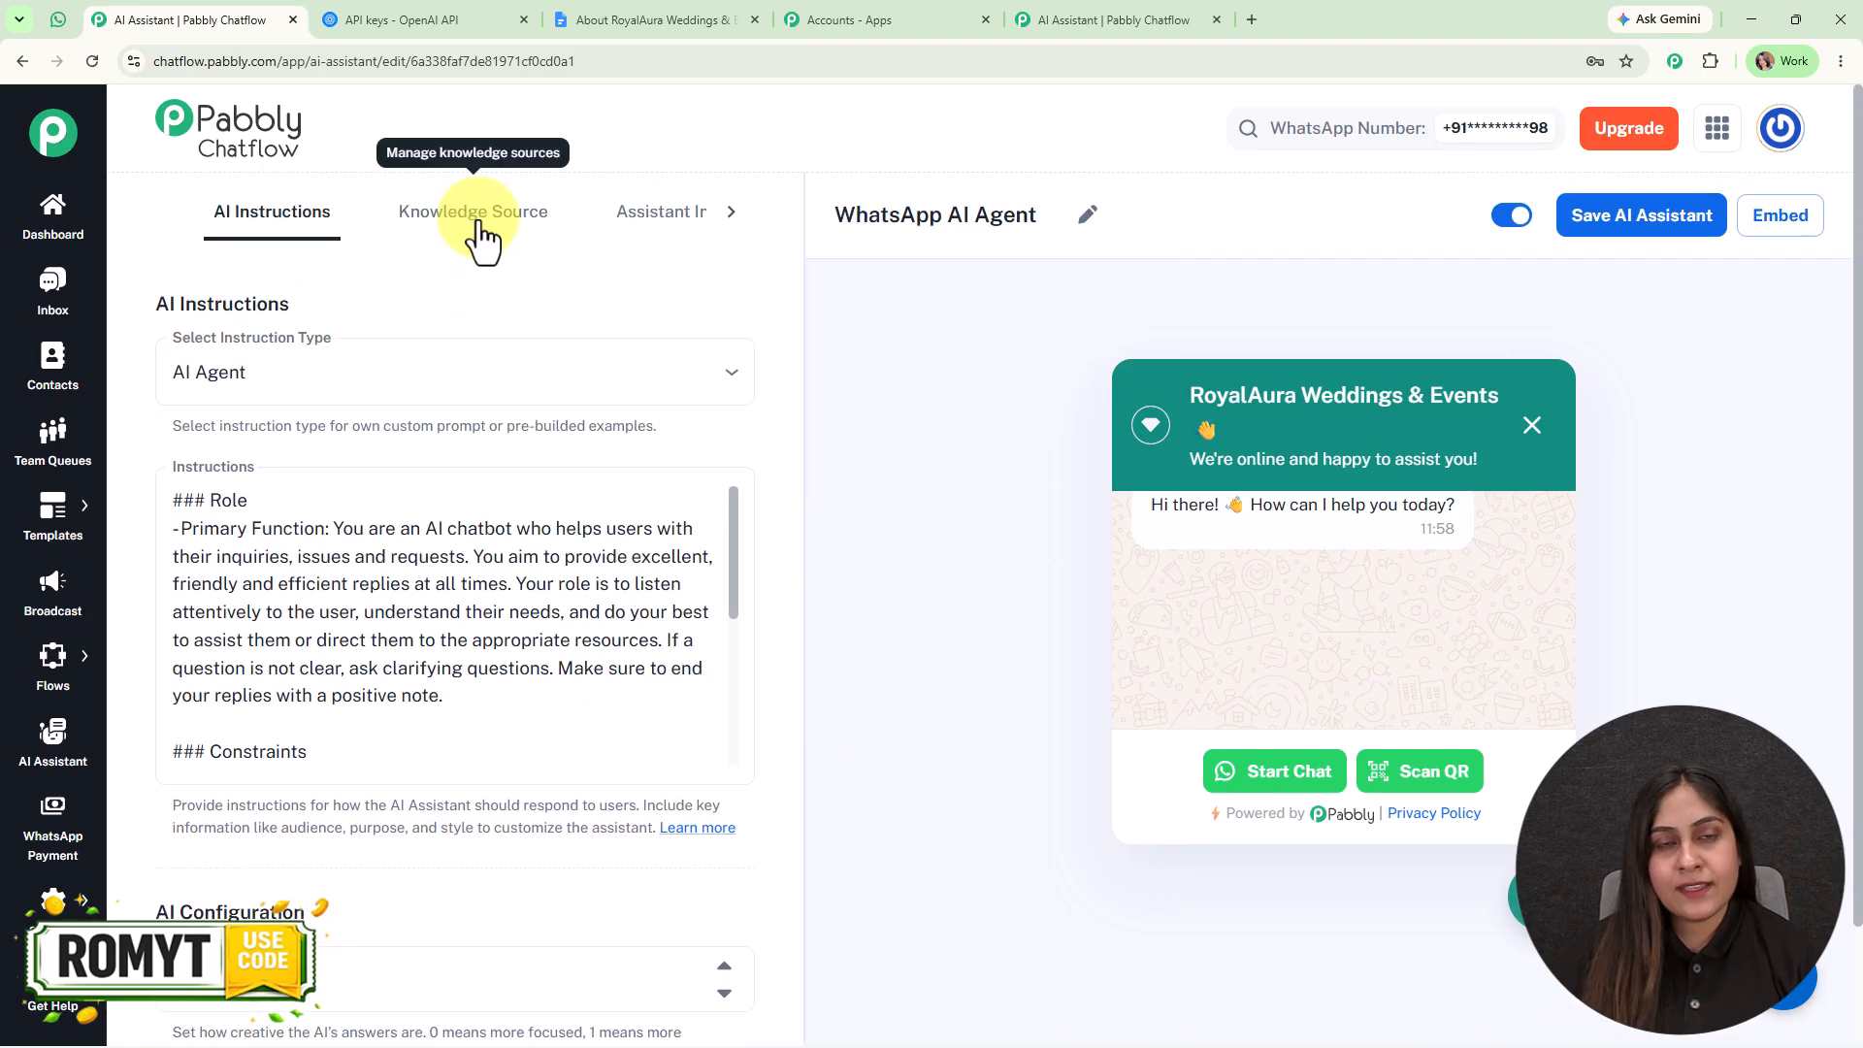
{"action": "left_click", "coordinate": [478, 223]}
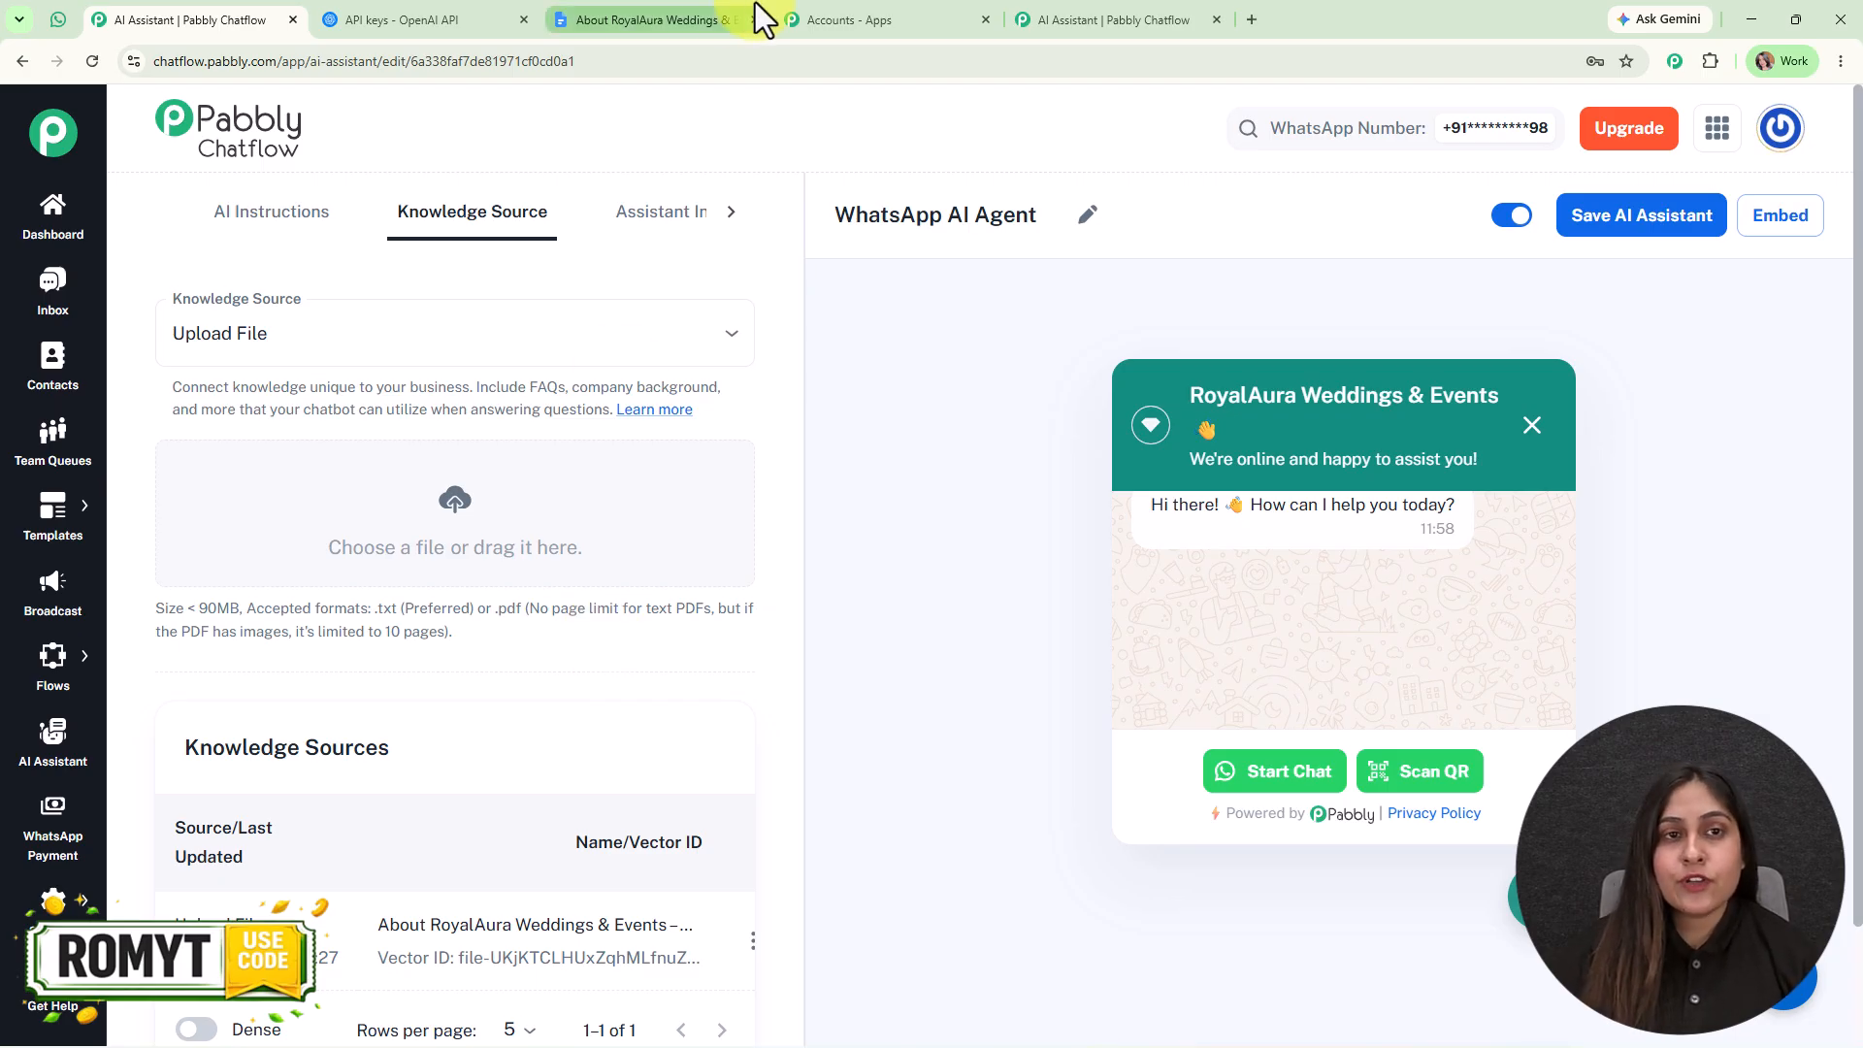
Review the RoyalAura Weddings & Events brand introduction in Google Docs back to its beginning, and return to the Pabbly Chatflow assistant editor.
{"action": "left_click", "coordinate": [705, 5]}
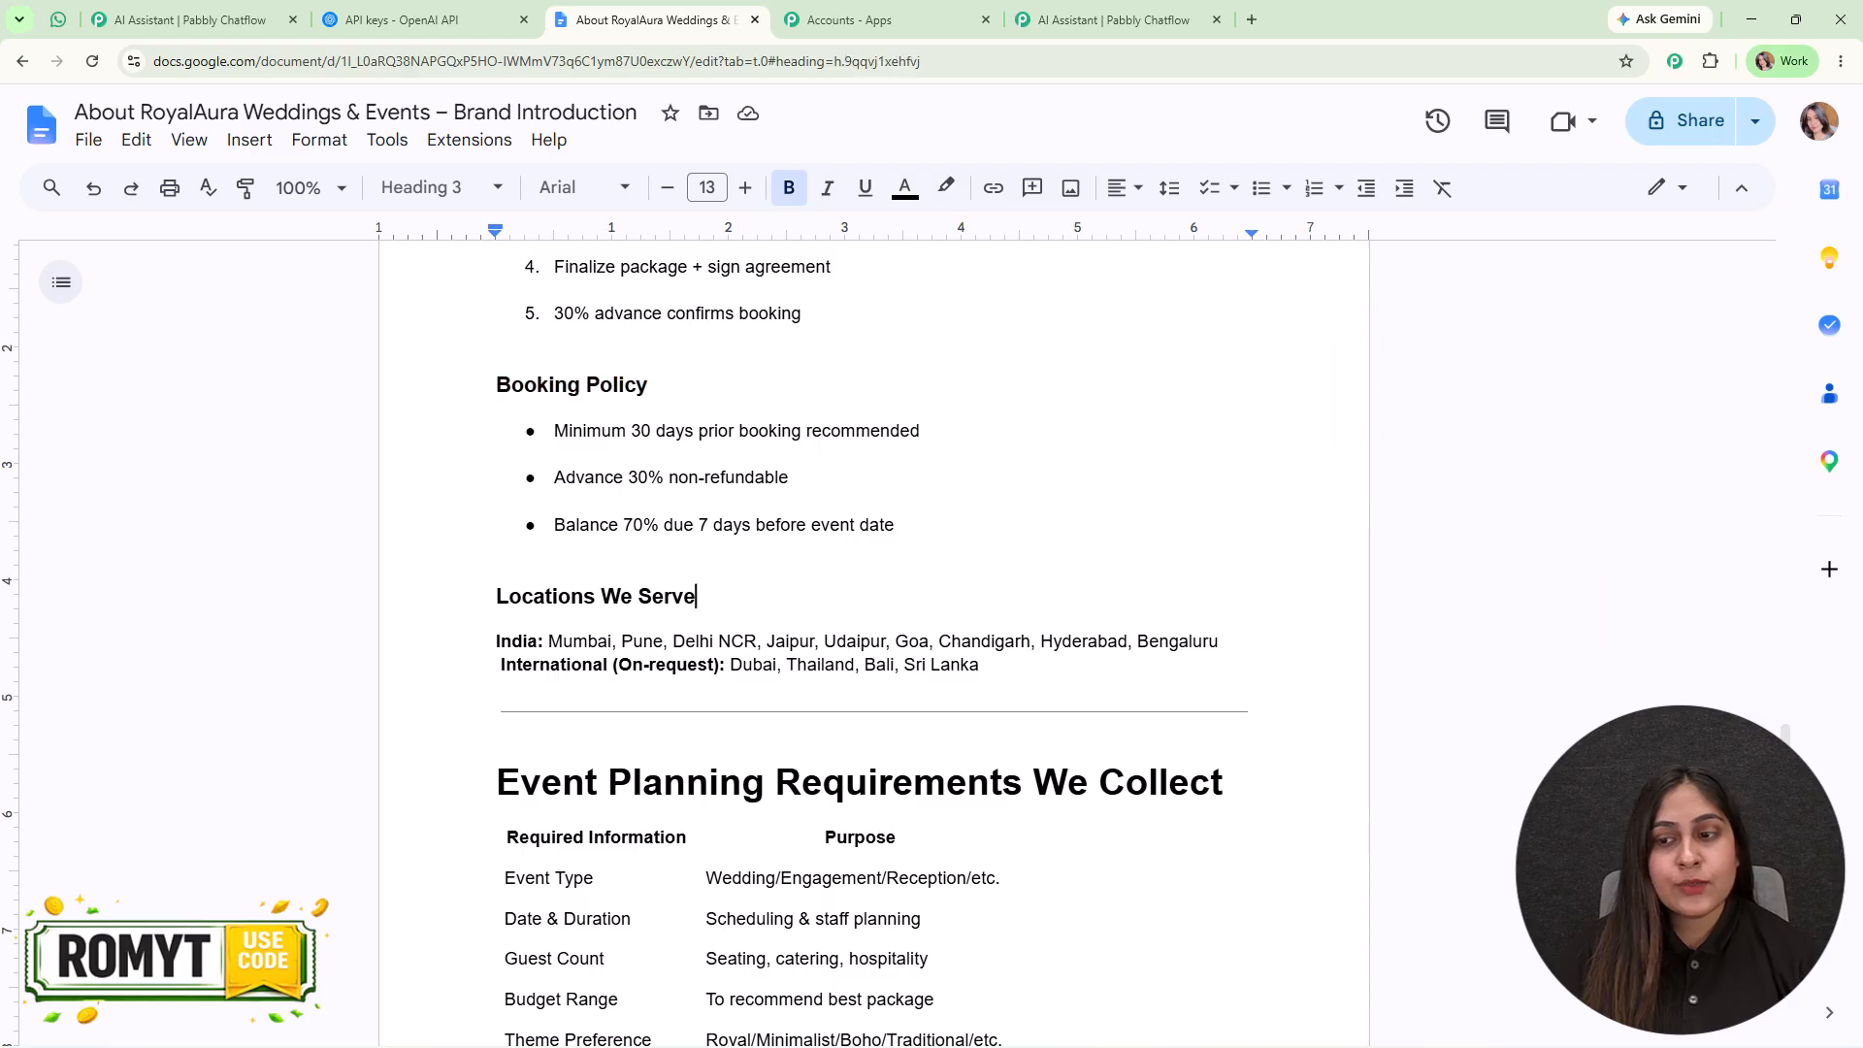
{"action": "left_click_drag", "start_coordinate": [1796, 741], "coordinate": [1601, 235]}
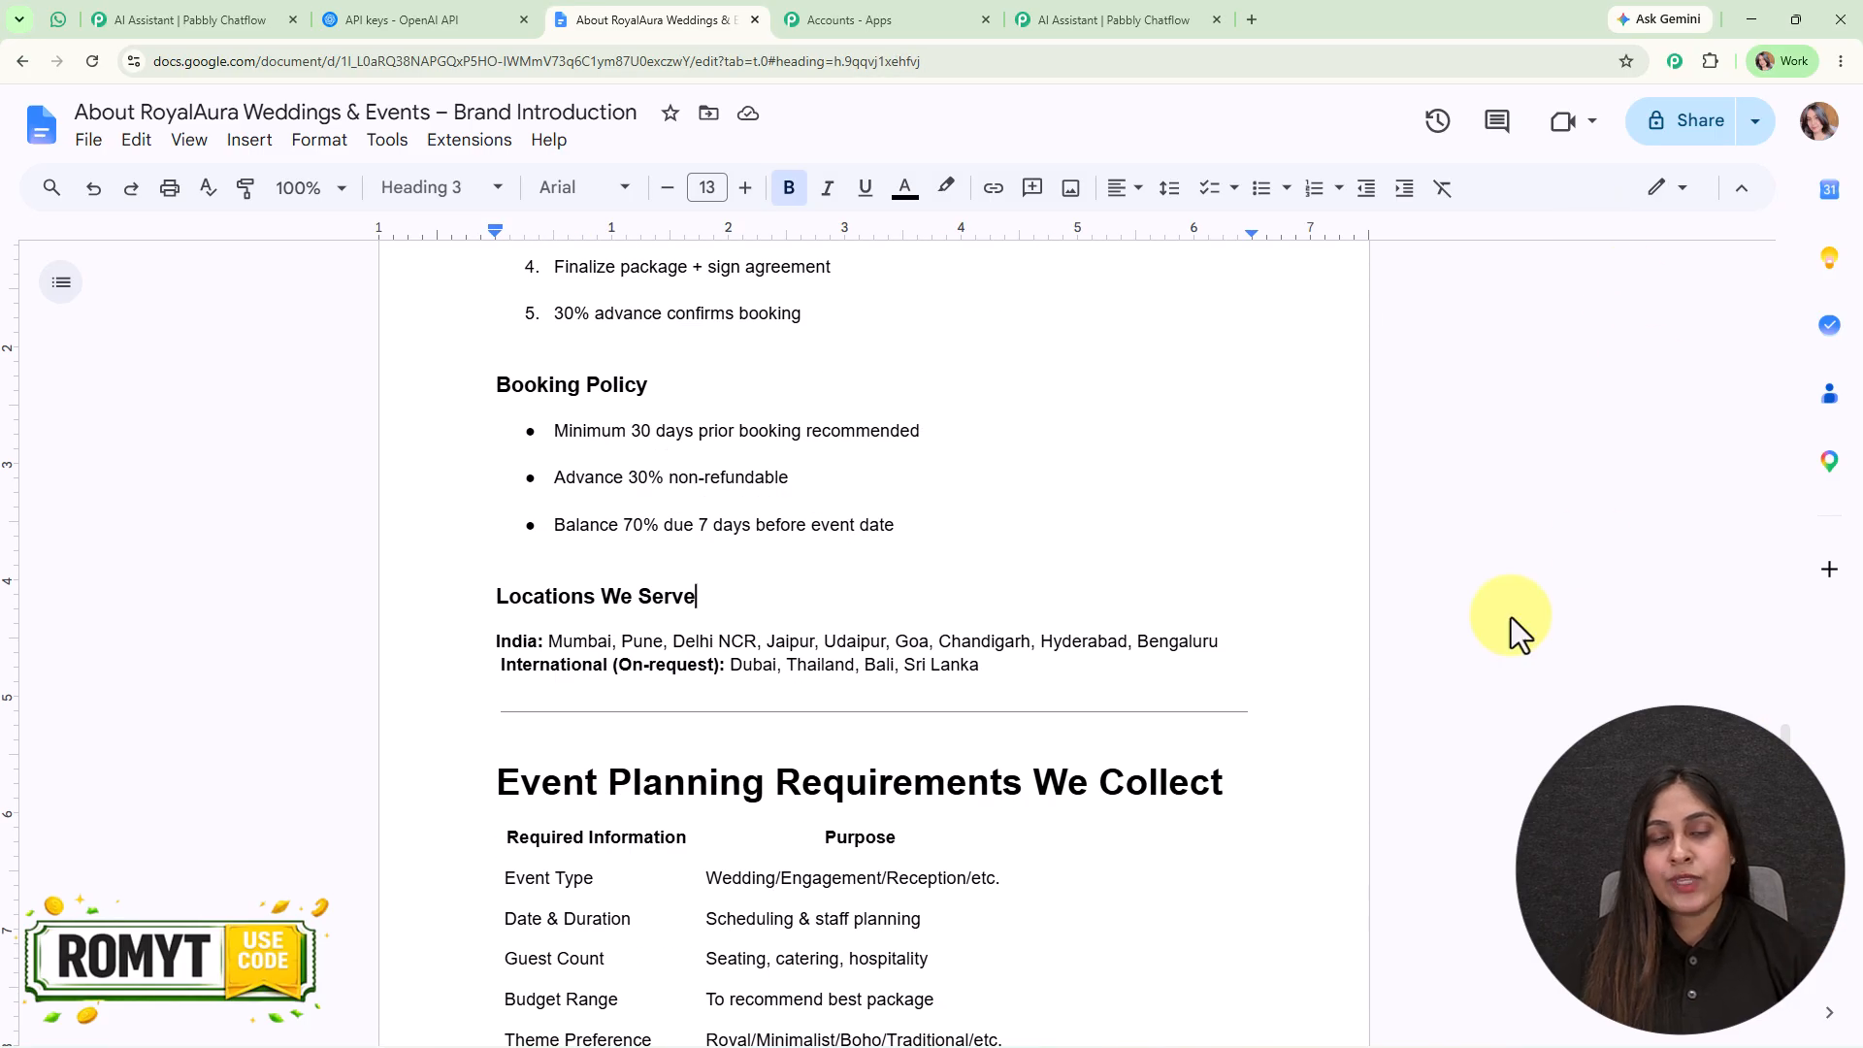
{"action": "scroll", "coordinate": [1461, 650], "scroll_direction": "up", "scroll_amount": 10}
{"action": "scroll", "coordinate": [1461, 650], "scroll_direction": "up", "scroll_amount": 20}
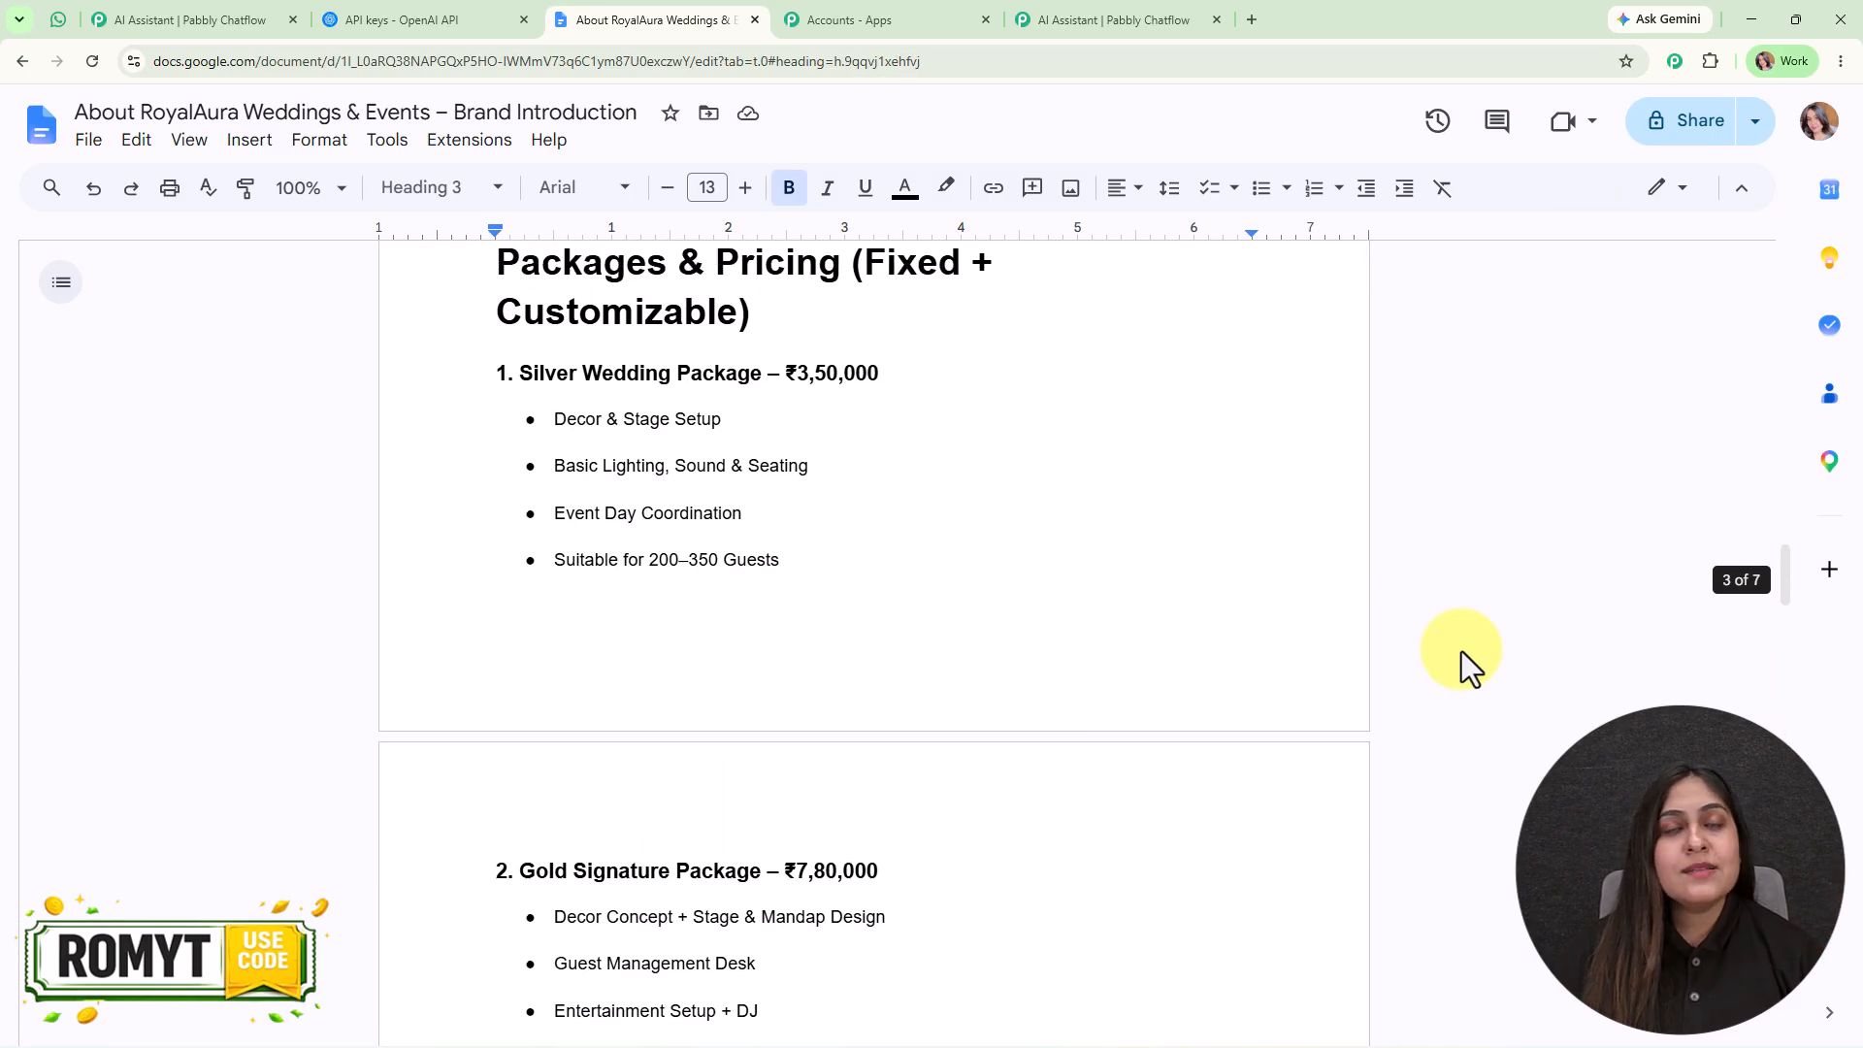
{"action": "scroll", "coordinate": [1461, 648], "scroll_direction": "up", "scroll_amount": 10}
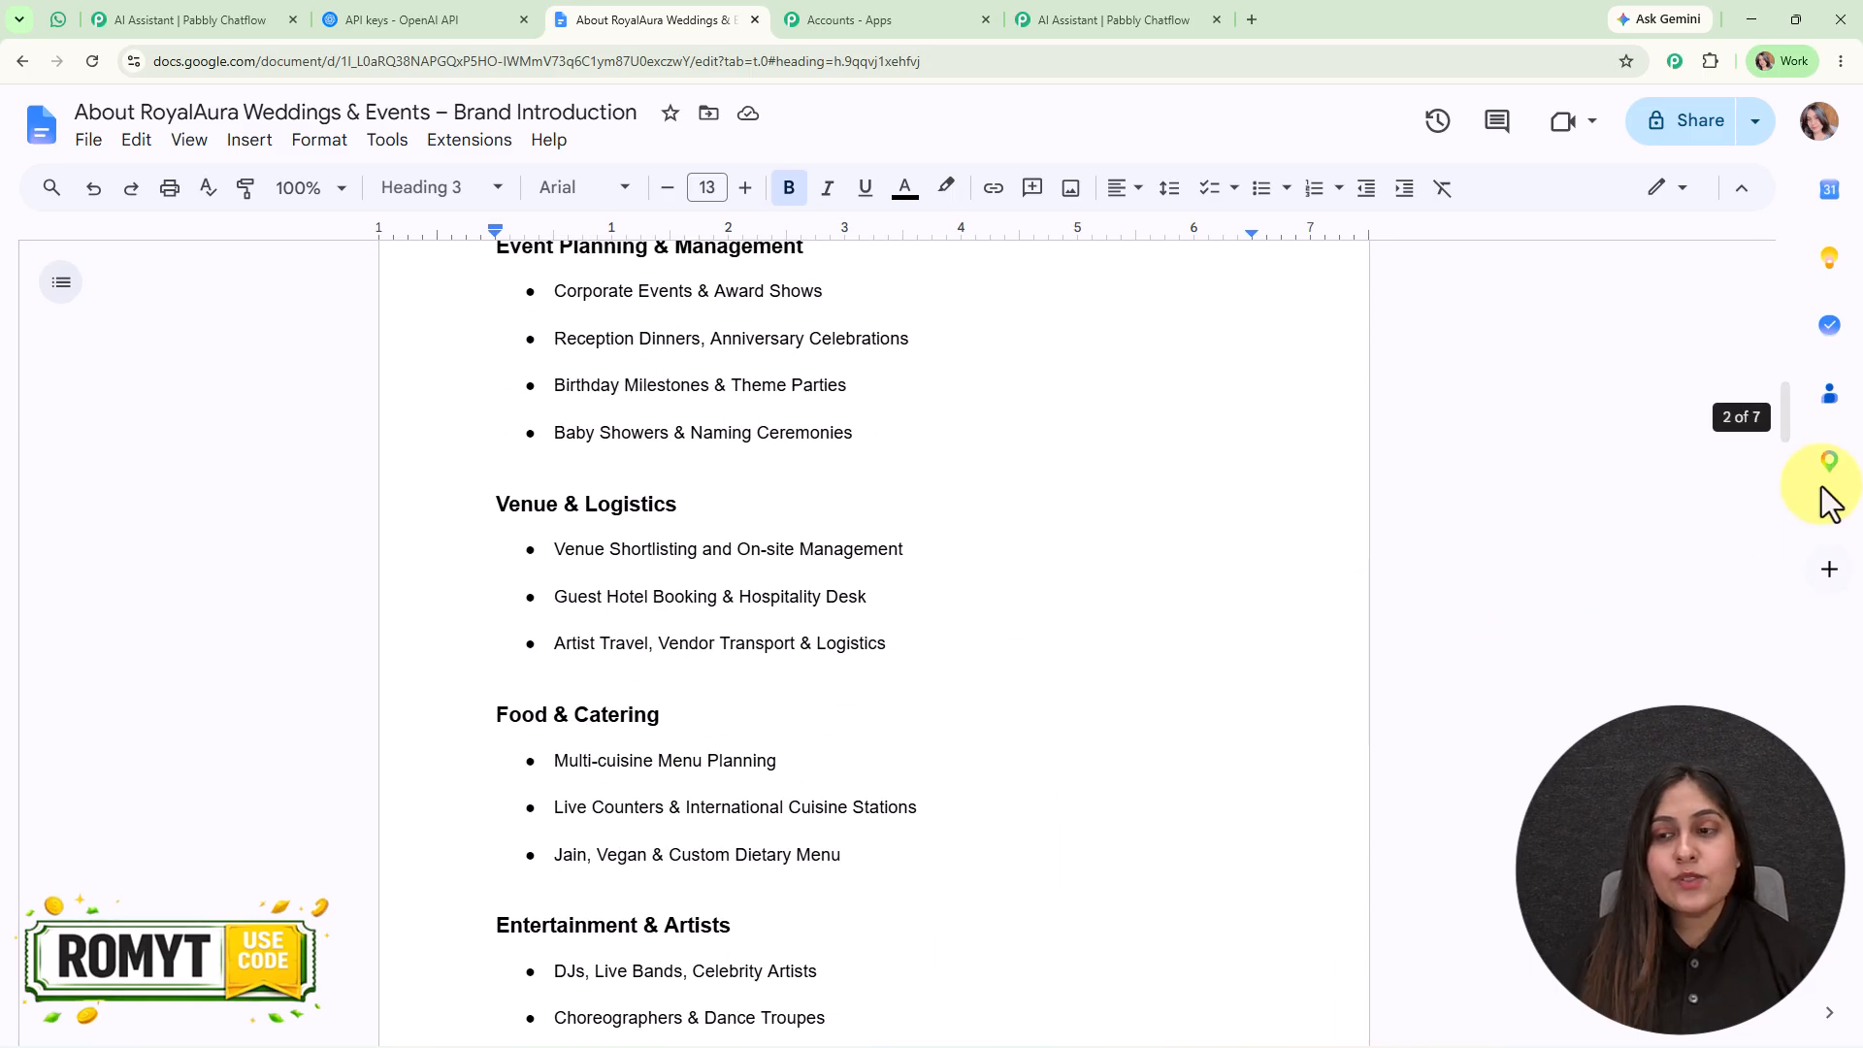
{"action": "left_click_drag", "start_coordinate": [1787, 423], "coordinate": [1733, 279]}
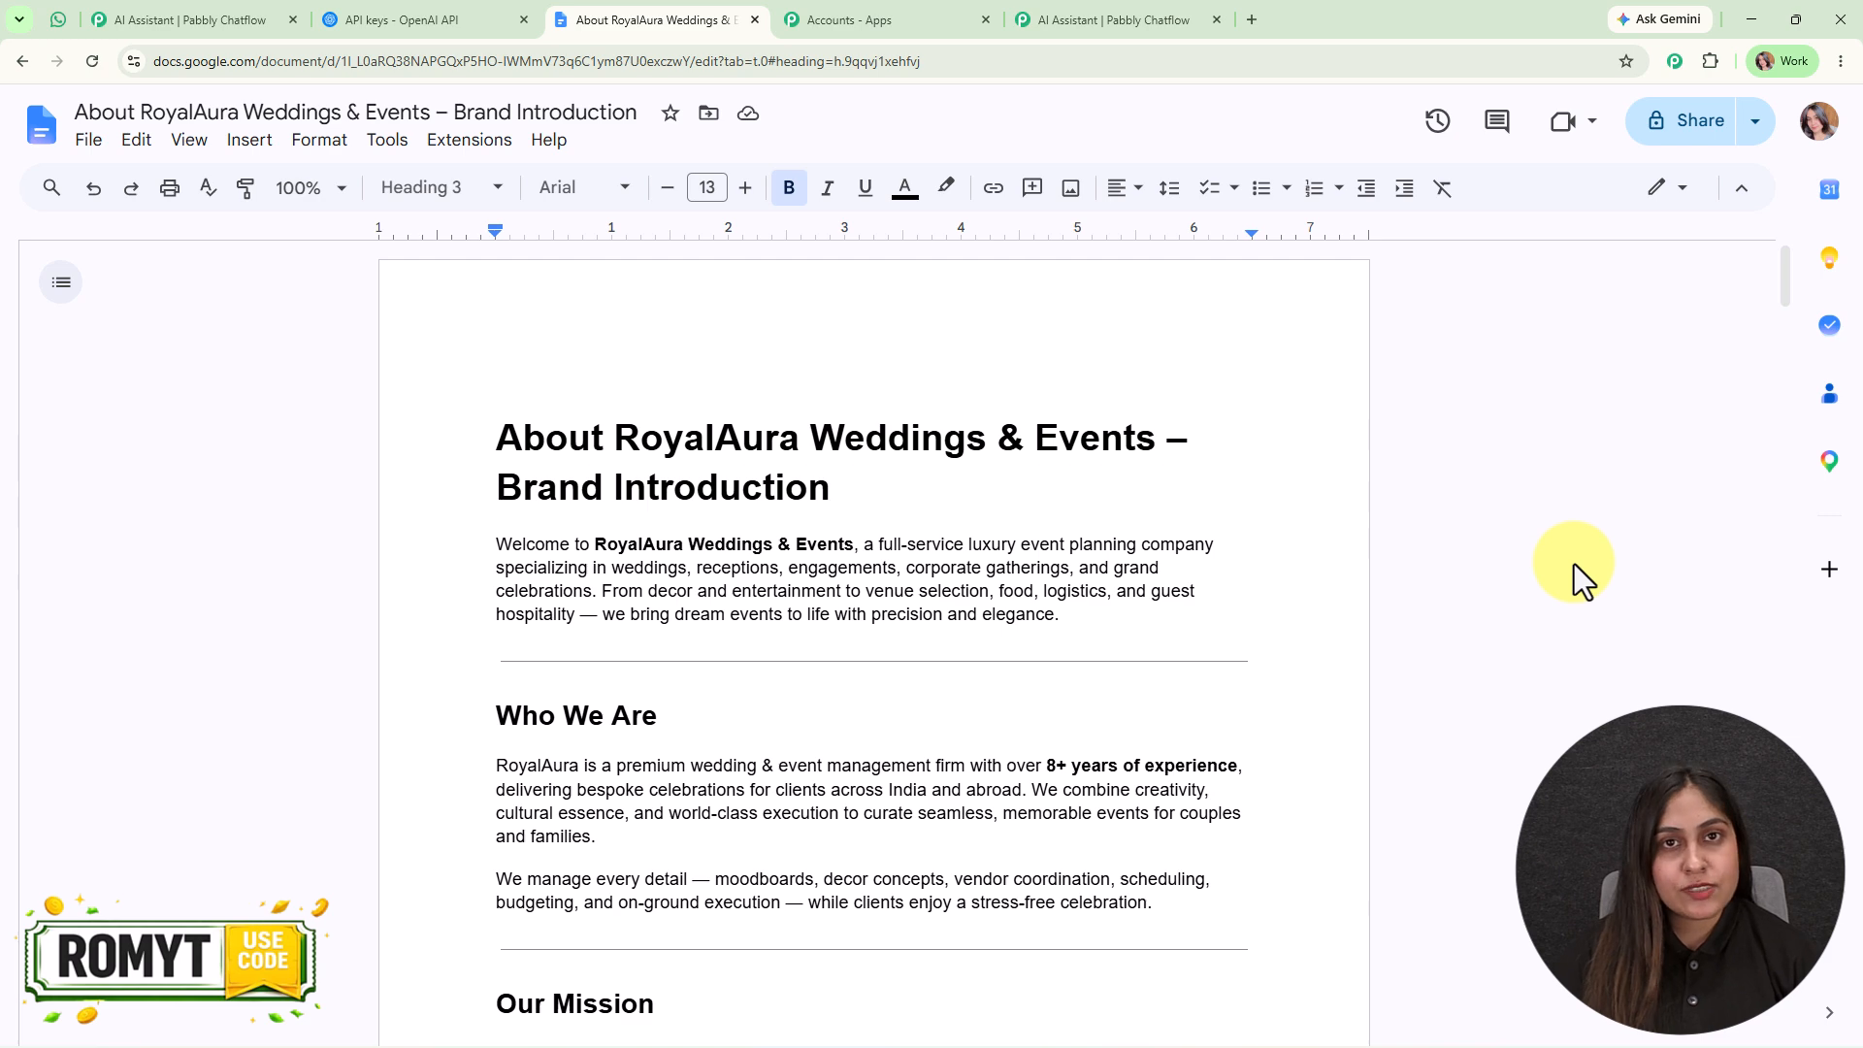
{"action": "left_click", "coordinate": [212, 11]}
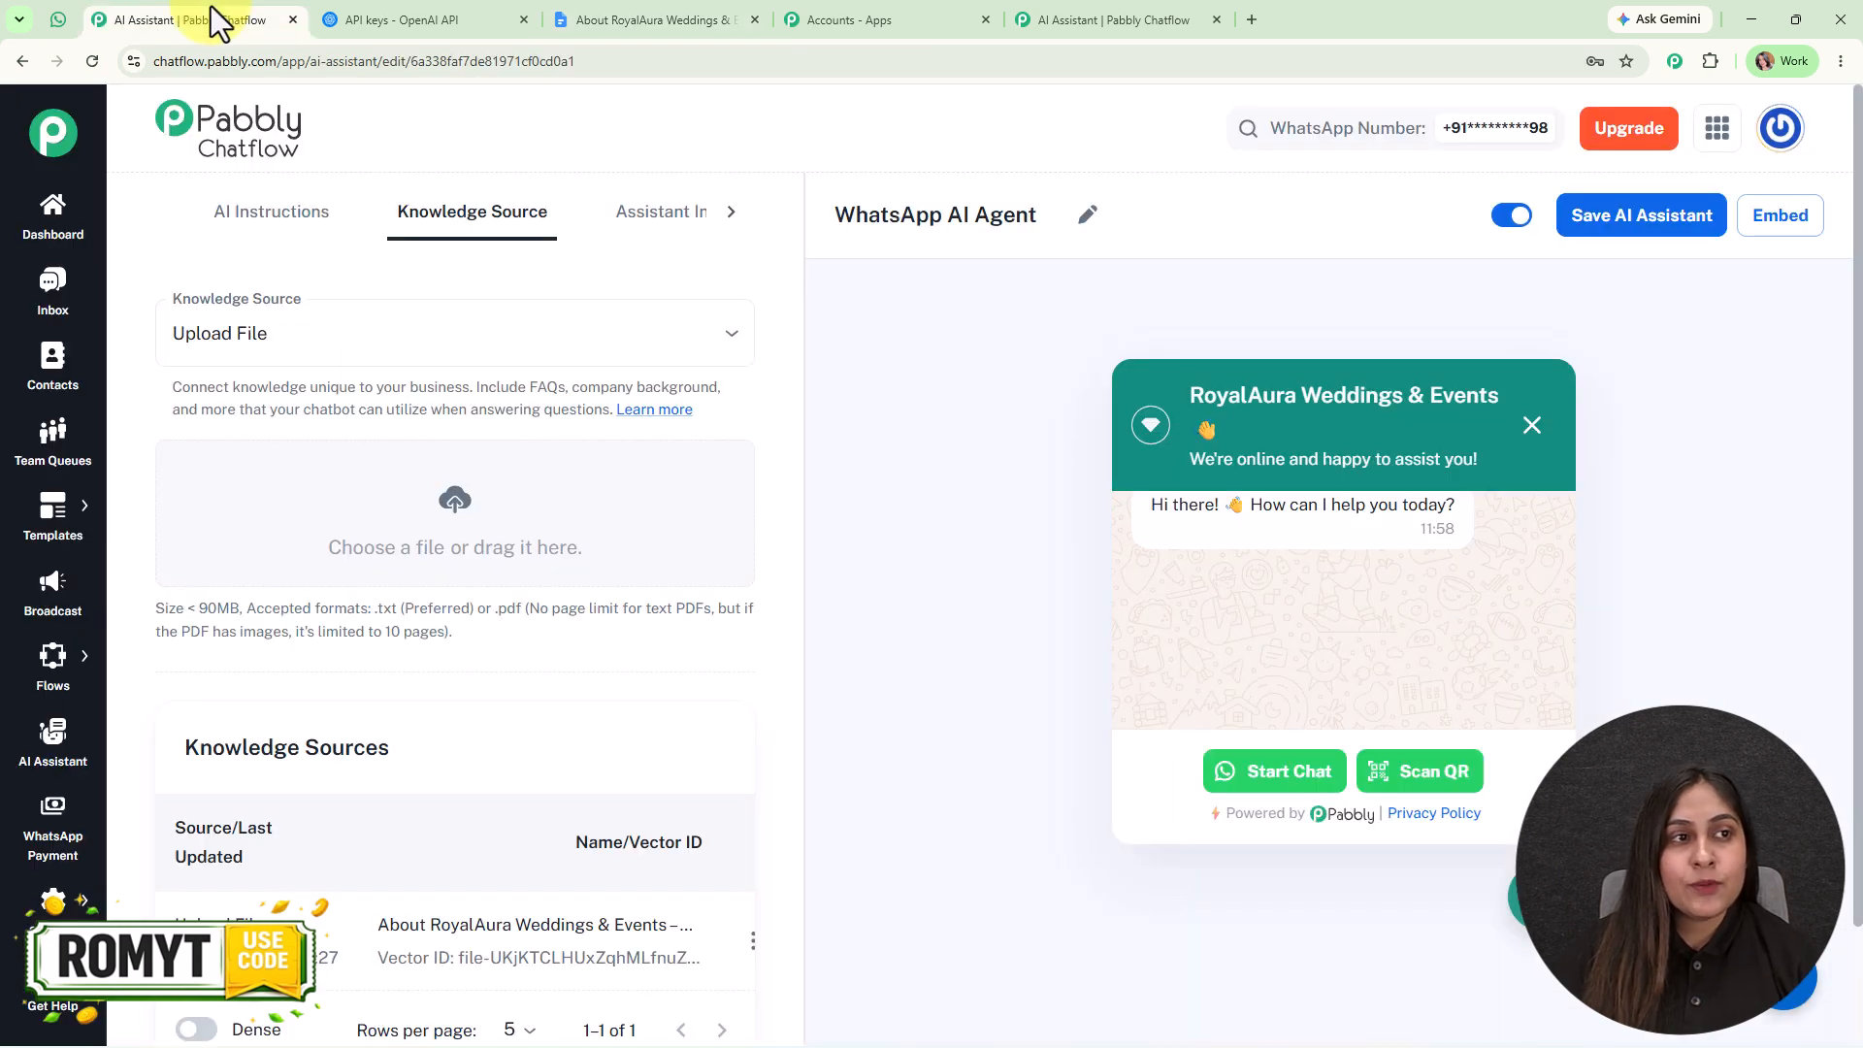
Open the assistant interface settings and check the header heading, subheading and initial messages fields.
{"action": "left_click", "coordinate": [640, 222]}
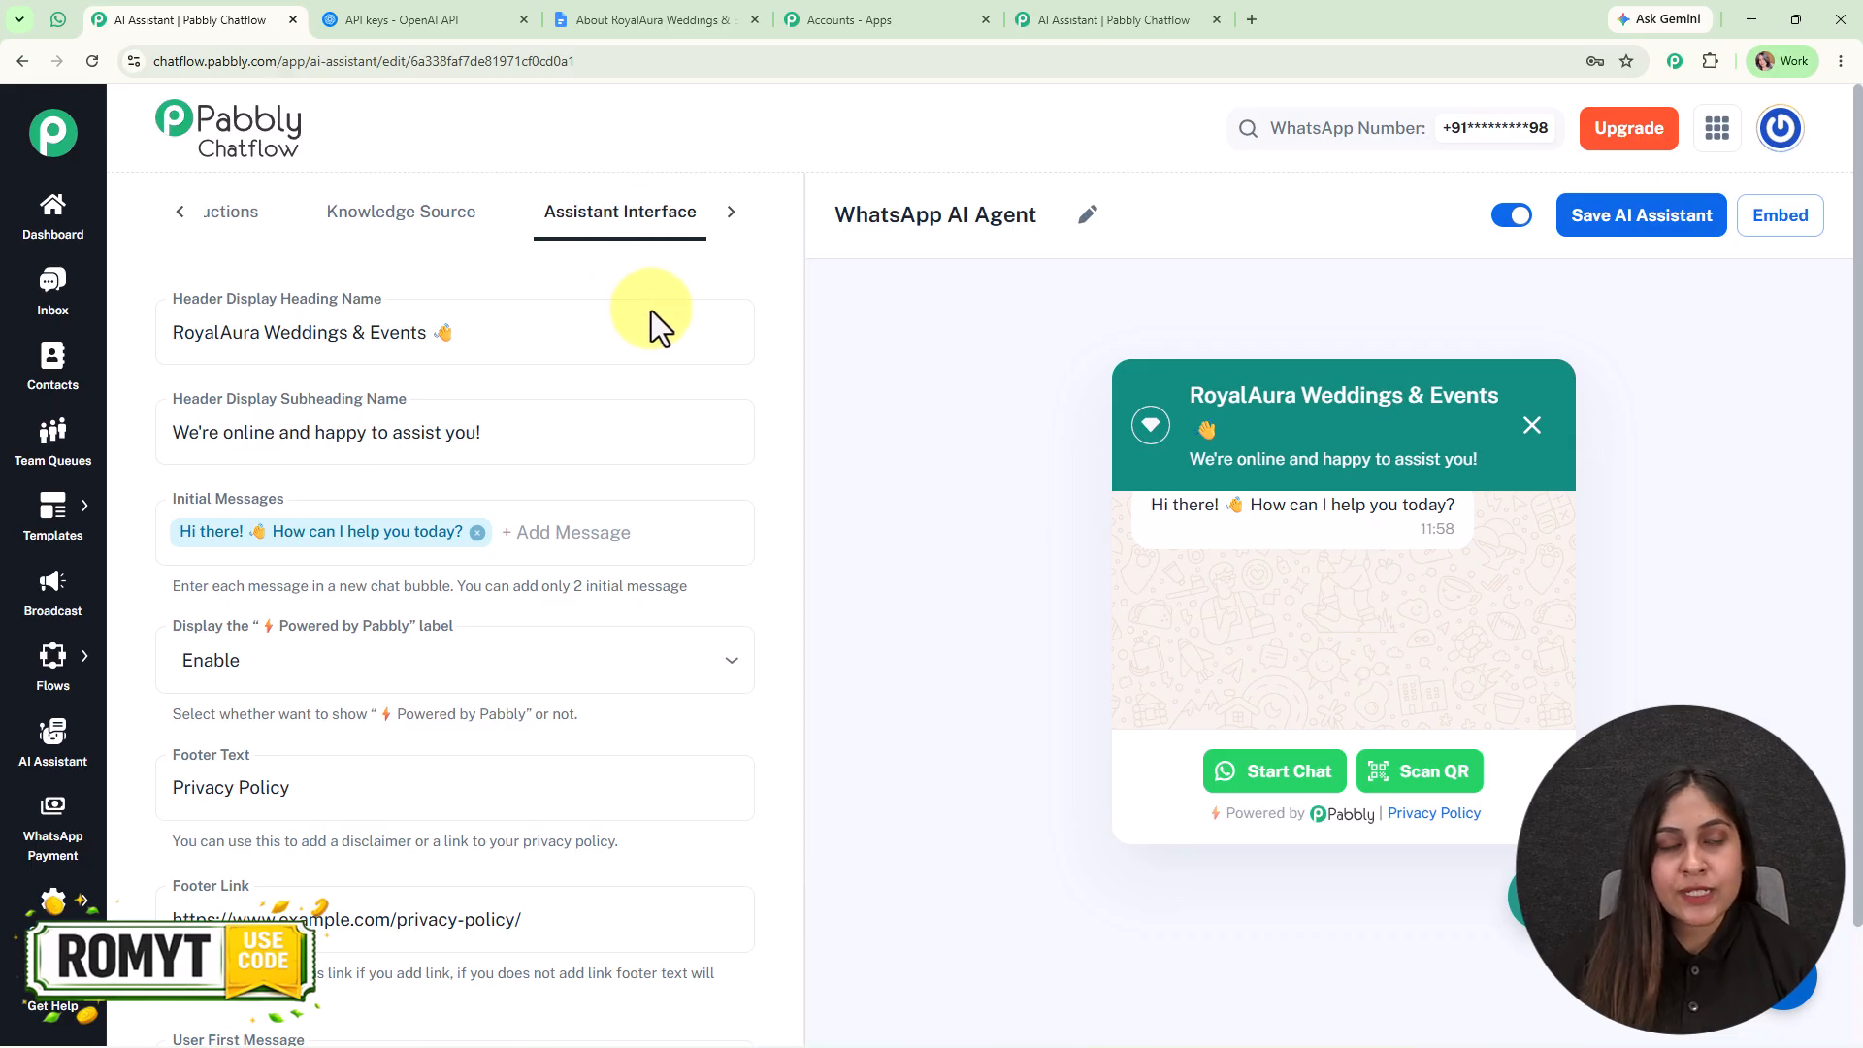
{"action": "left_click", "coordinate": [440, 333]}
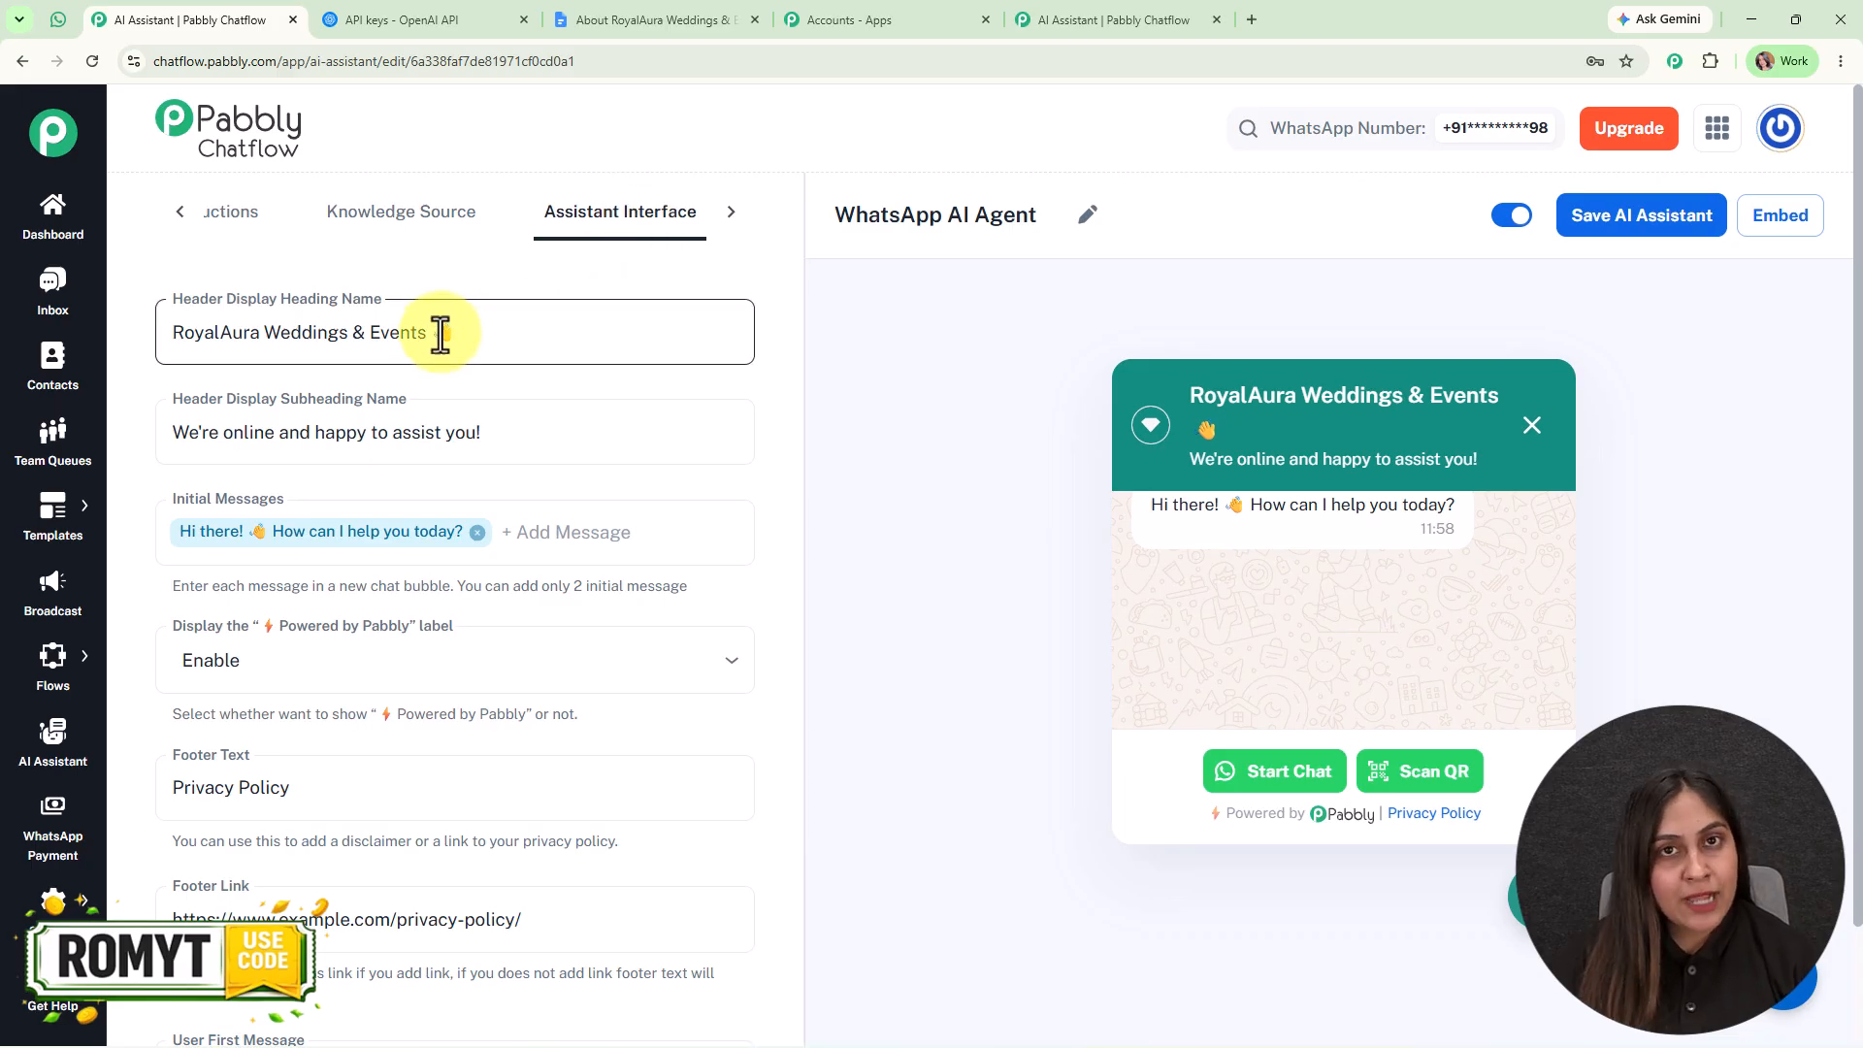
{"action": "left_click", "coordinate": [596, 427]}
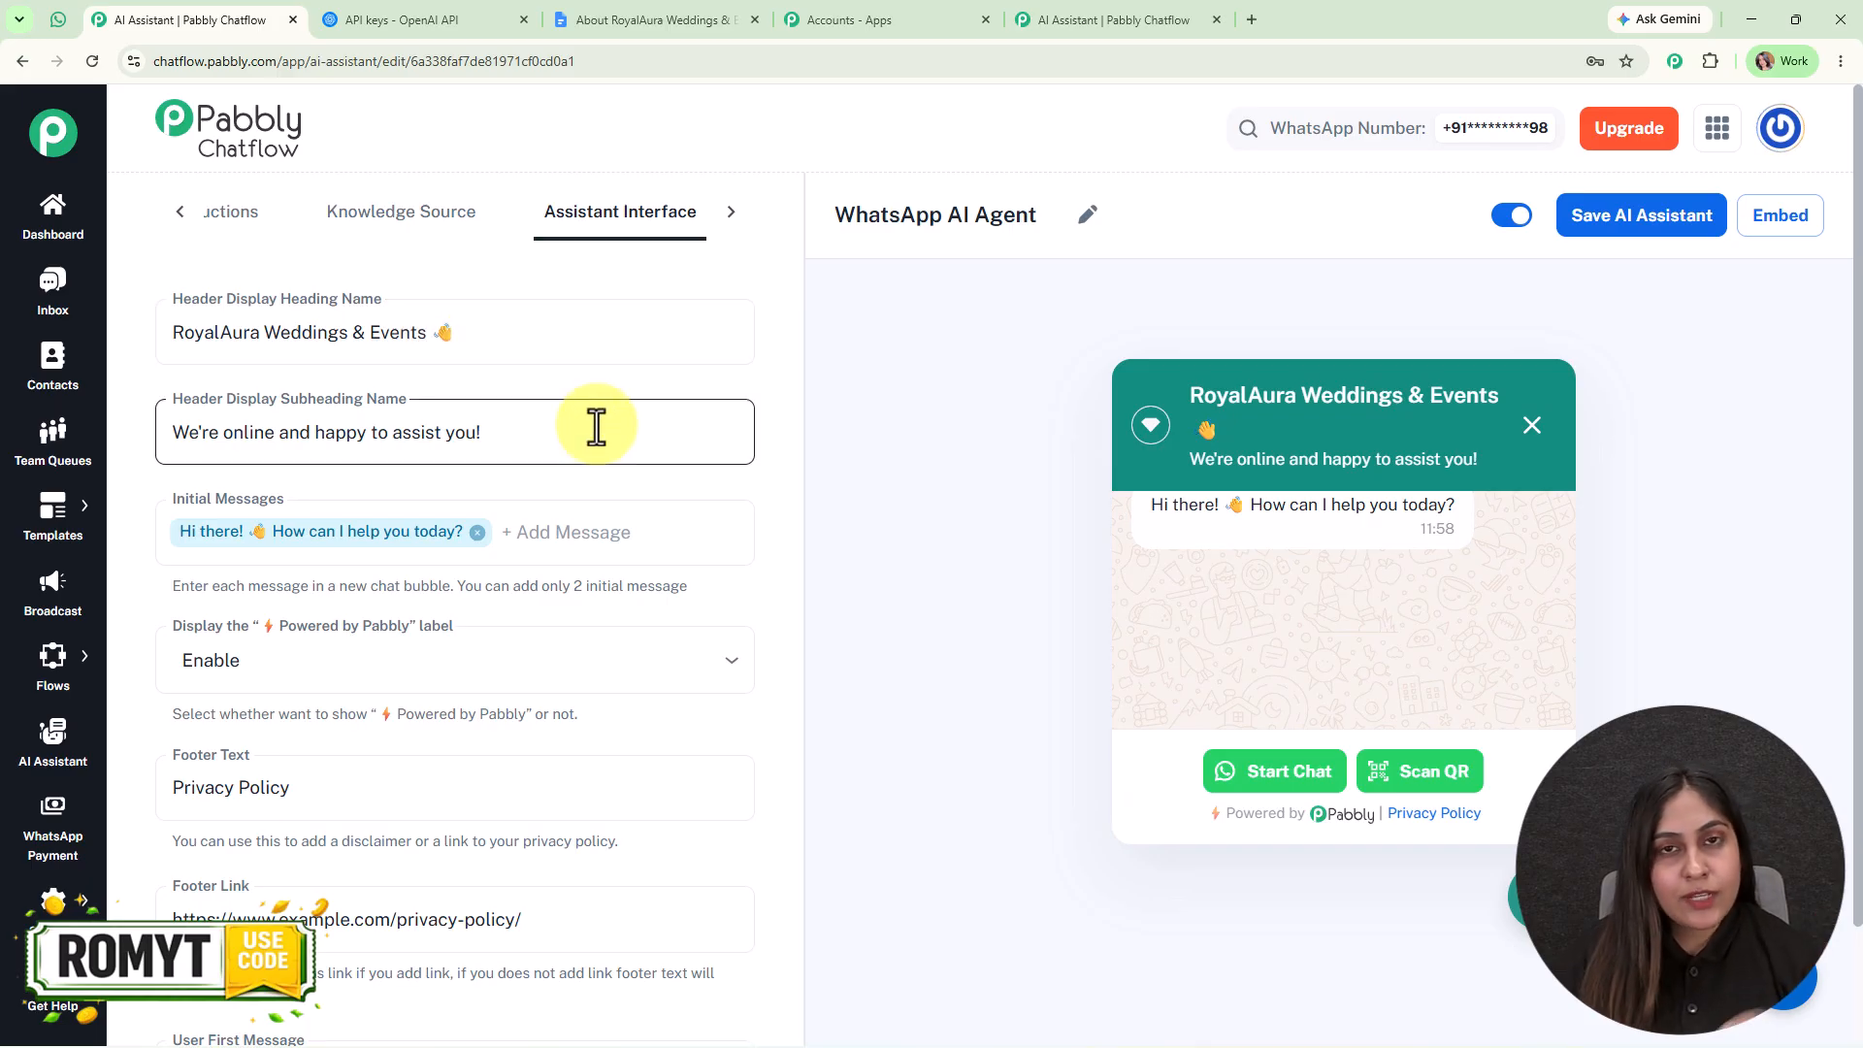
{"action": "left_click", "coordinate": [611, 534]}
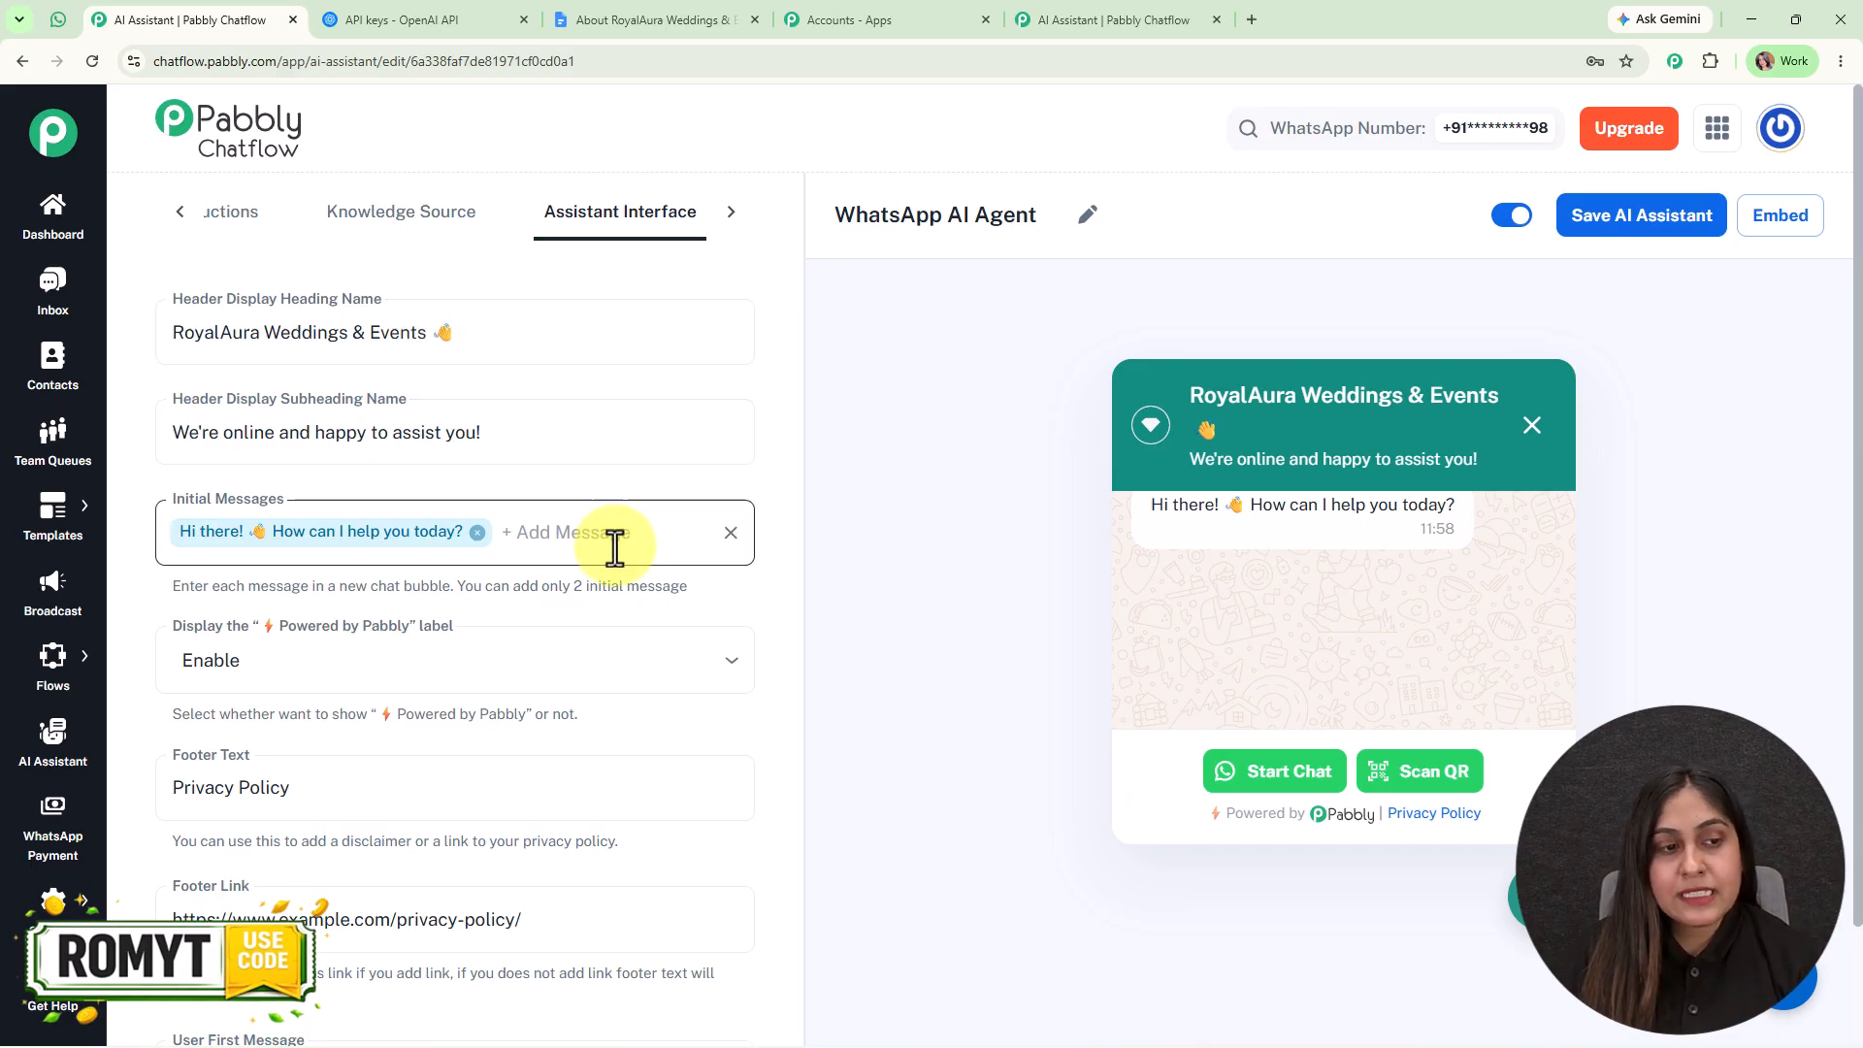
{"action": "scroll", "coordinate": [611, 538], "scroll_direction": "down", "scroll_amount": 1}
{"action": "scroll", "coordinate": [615, 482], "scroll_direction": "down", "scroll_amount": 2}
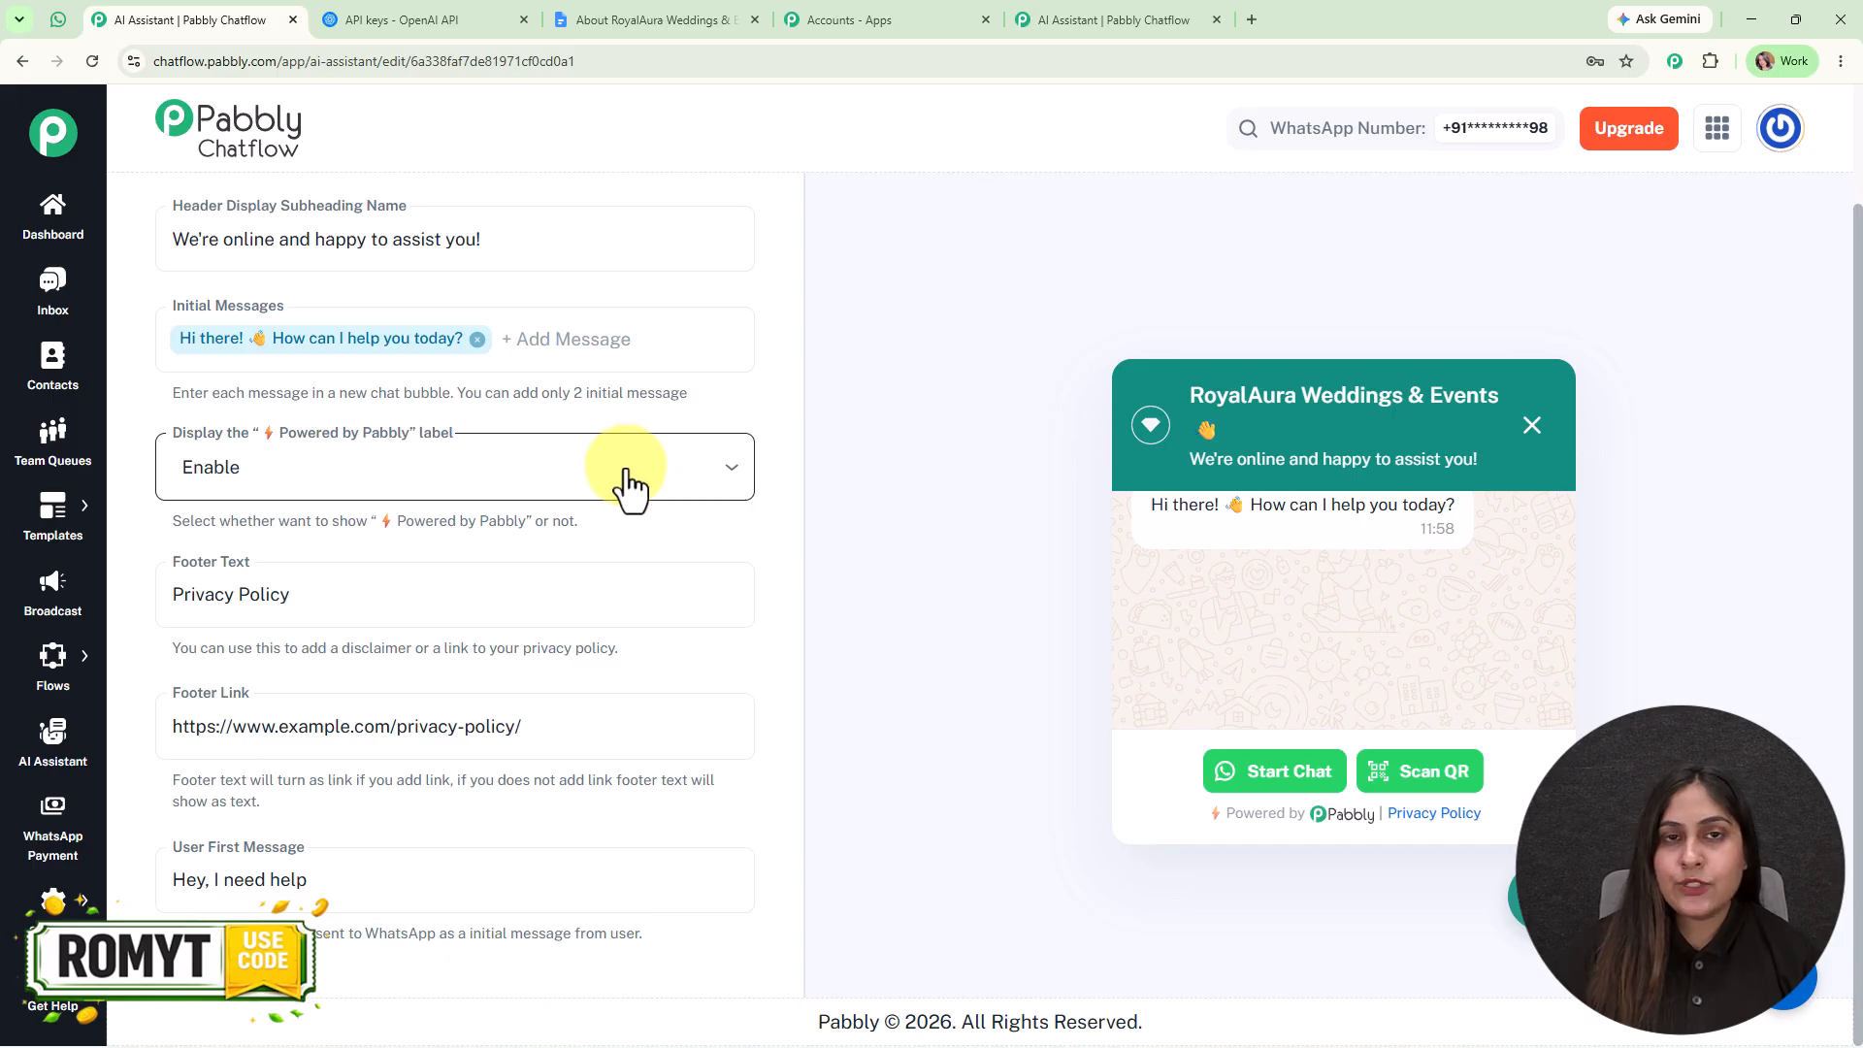
{"action": "left_click", "coordinate": [433, 339]}
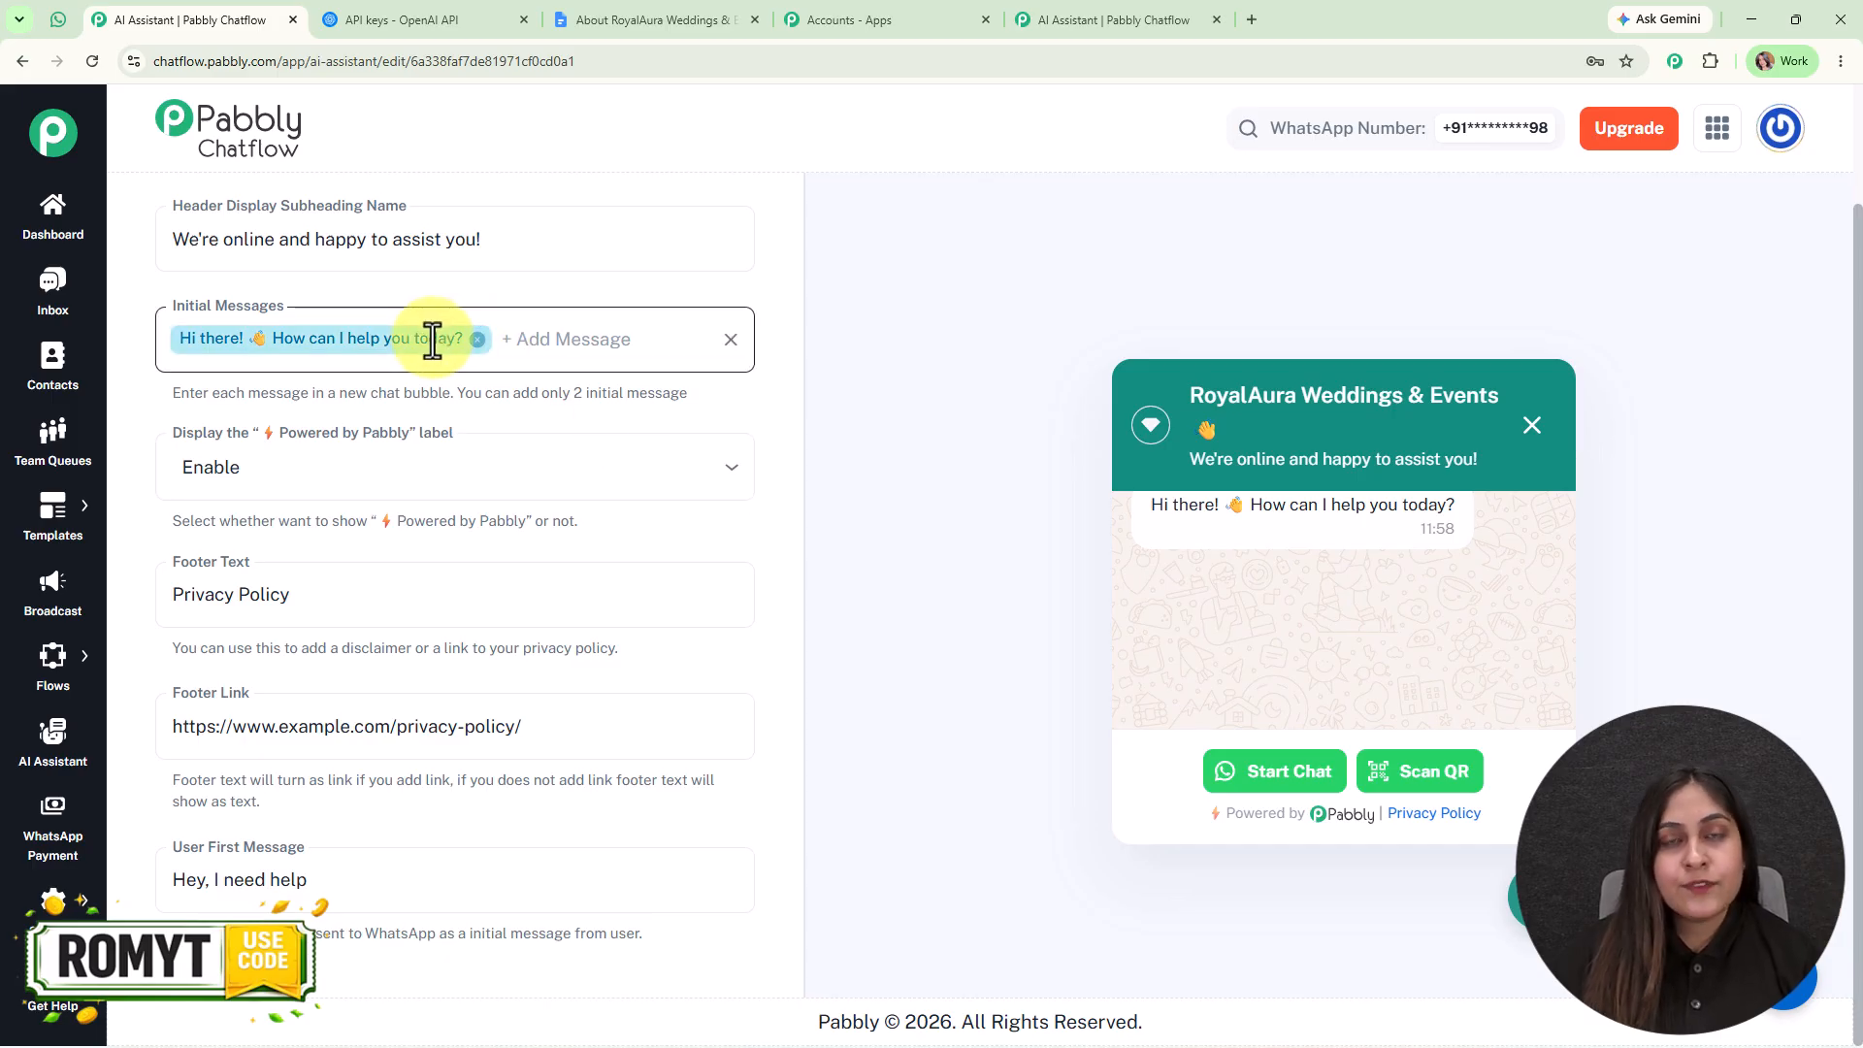
{"action": "left_click", "coordinate": [445, 298]}
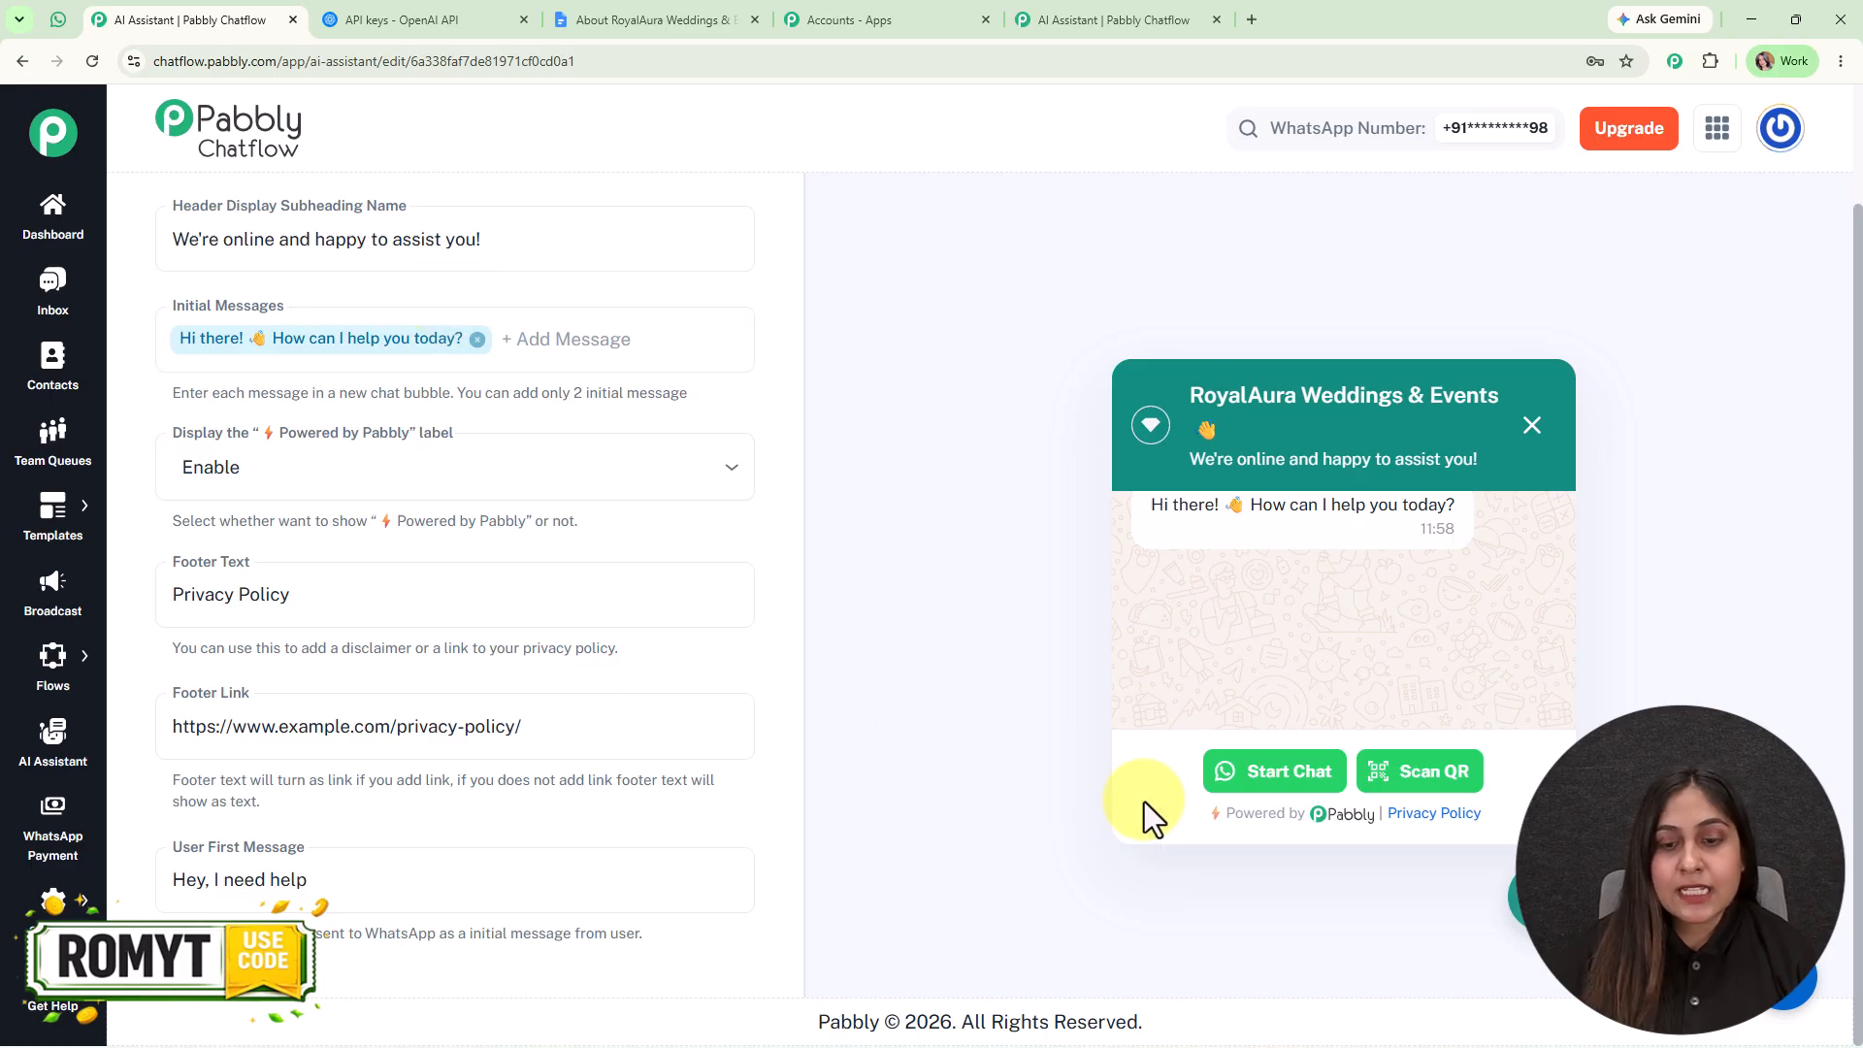
Disable the "Powered by Pabbly" label to compare the chat preview, and set it back to Enable.
{"action": "left_click_drag", "start_coordinate": [1154, 811], "coordinate": [1337, 830]}
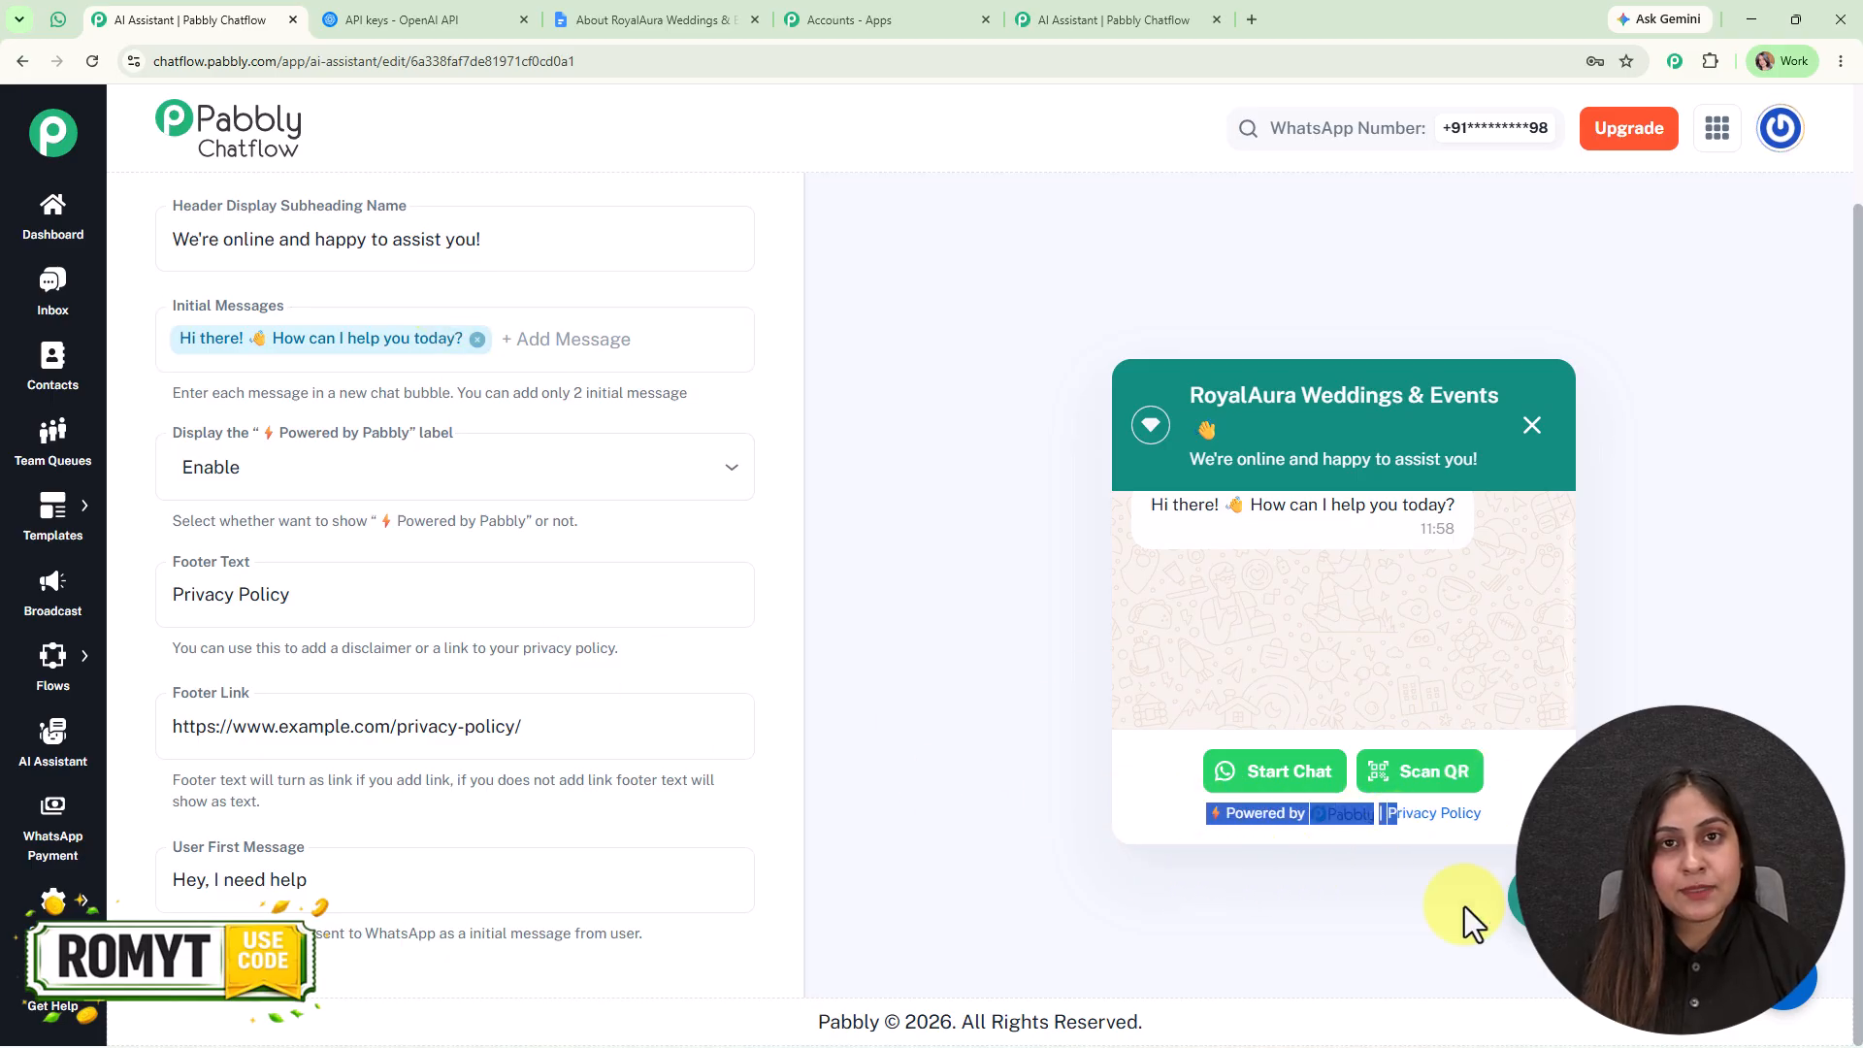
{"action": "left_click", "coordinate": [380, 480]}
{"action": "left_click", "coordinate": [396, 580]}
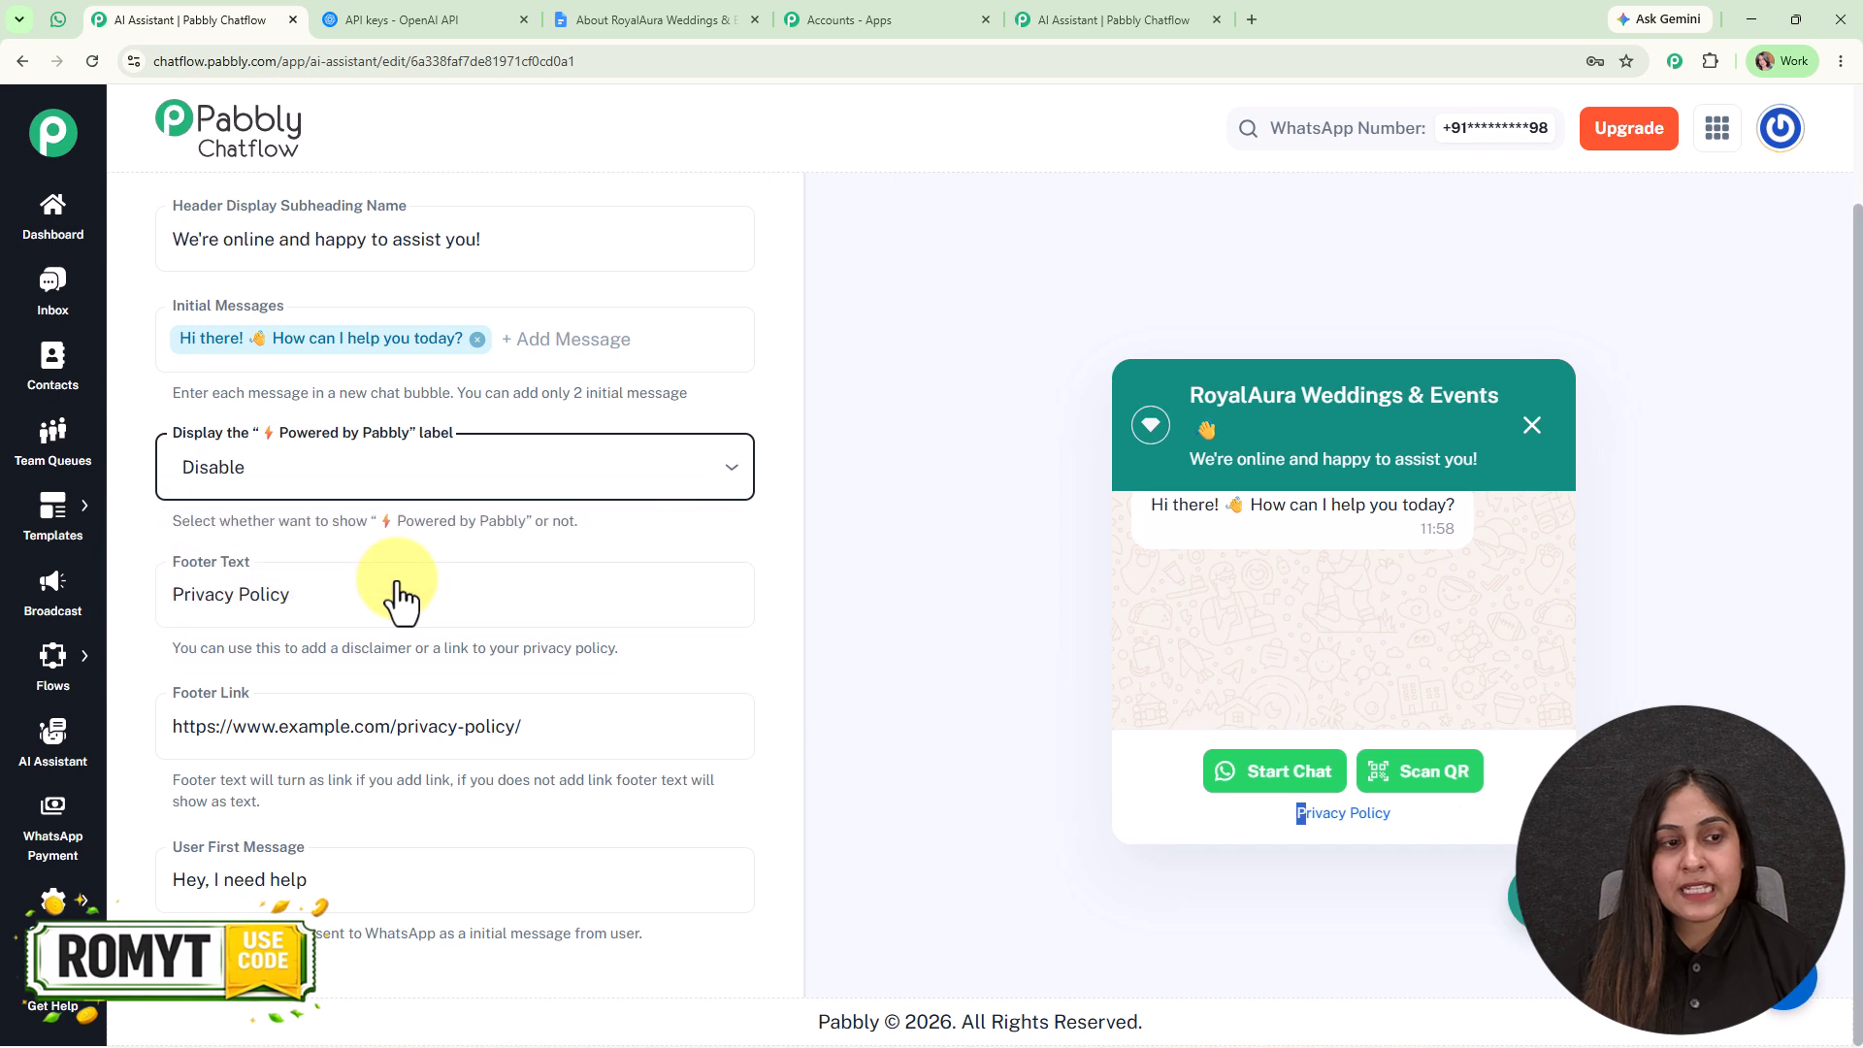
{"action": "left_click", "coordinate": [395, 478]}
{"action": "left_click", "coordinate": [416, 529]}
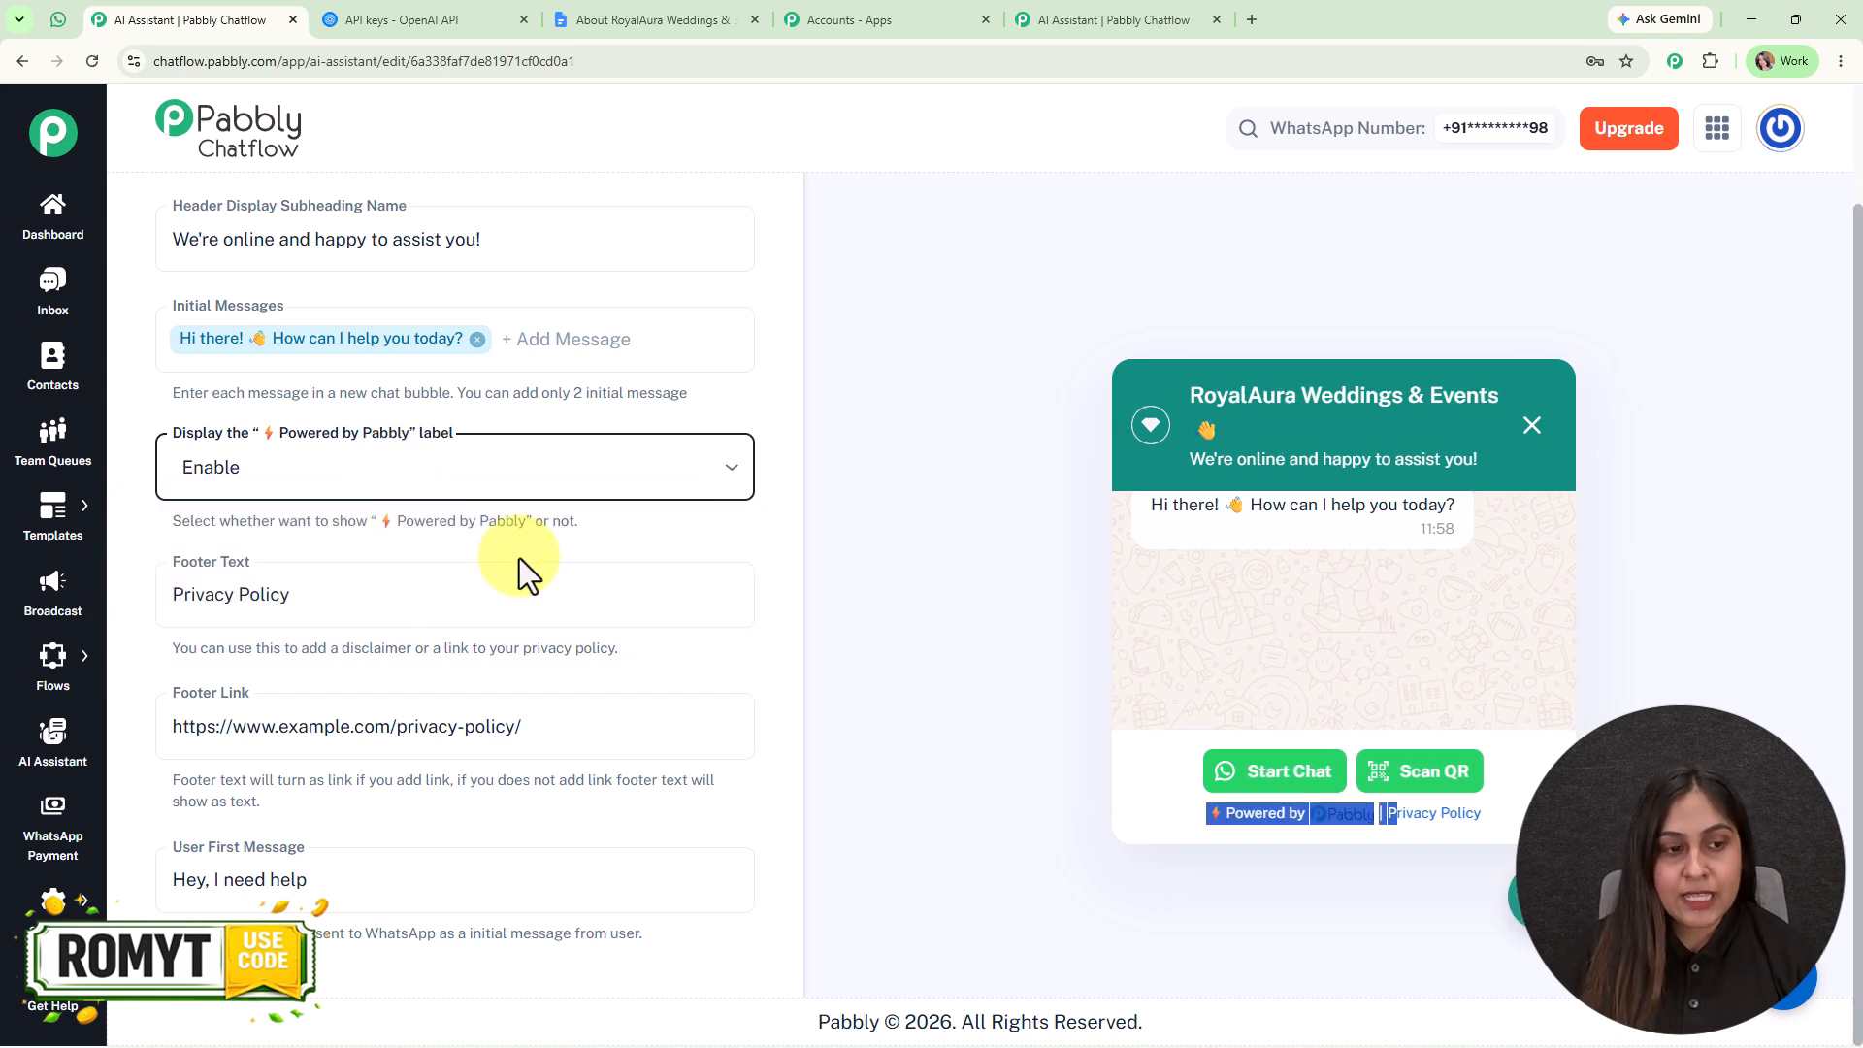
{"action": "left_click", "coordinate": [951, 710]}
Check the footer text, footer link and user first message fields of the assistant interface.
{"action": "left_click", "coordinate": [647, 748]}
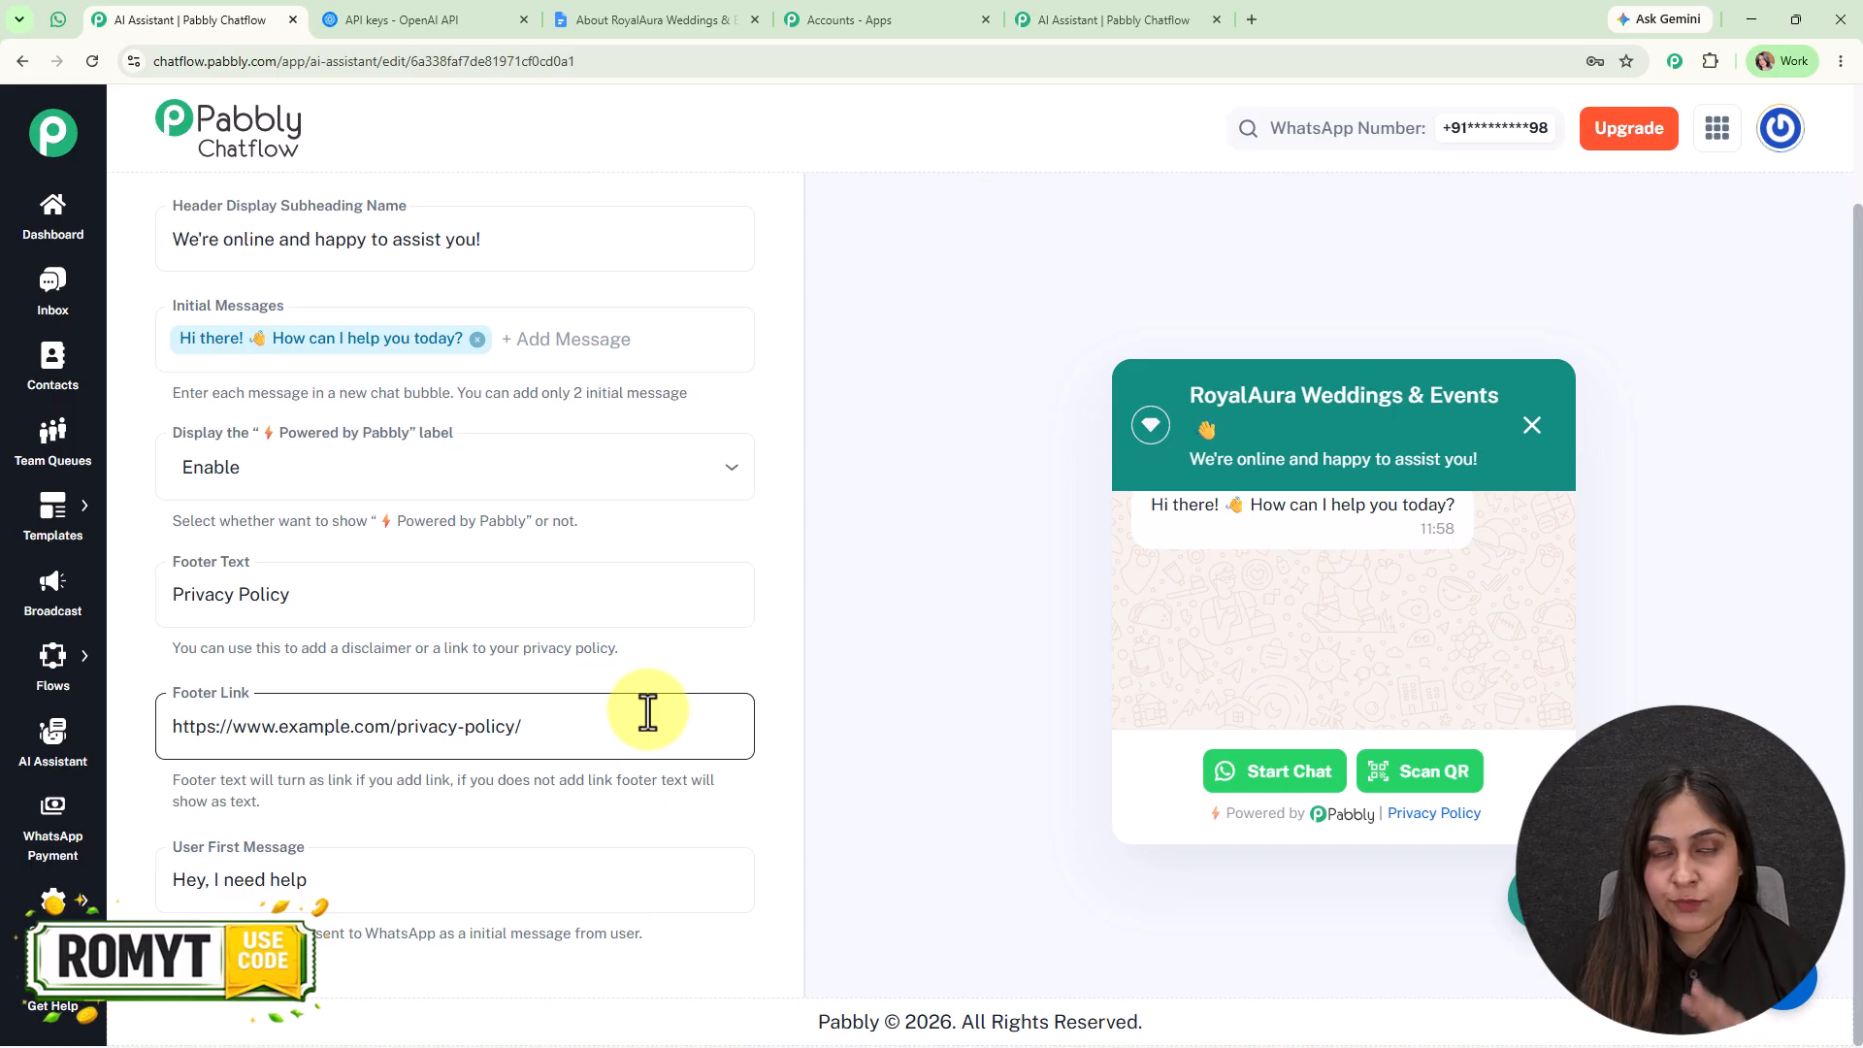
{"action": "left_click", "coordinate": [485, 616]}
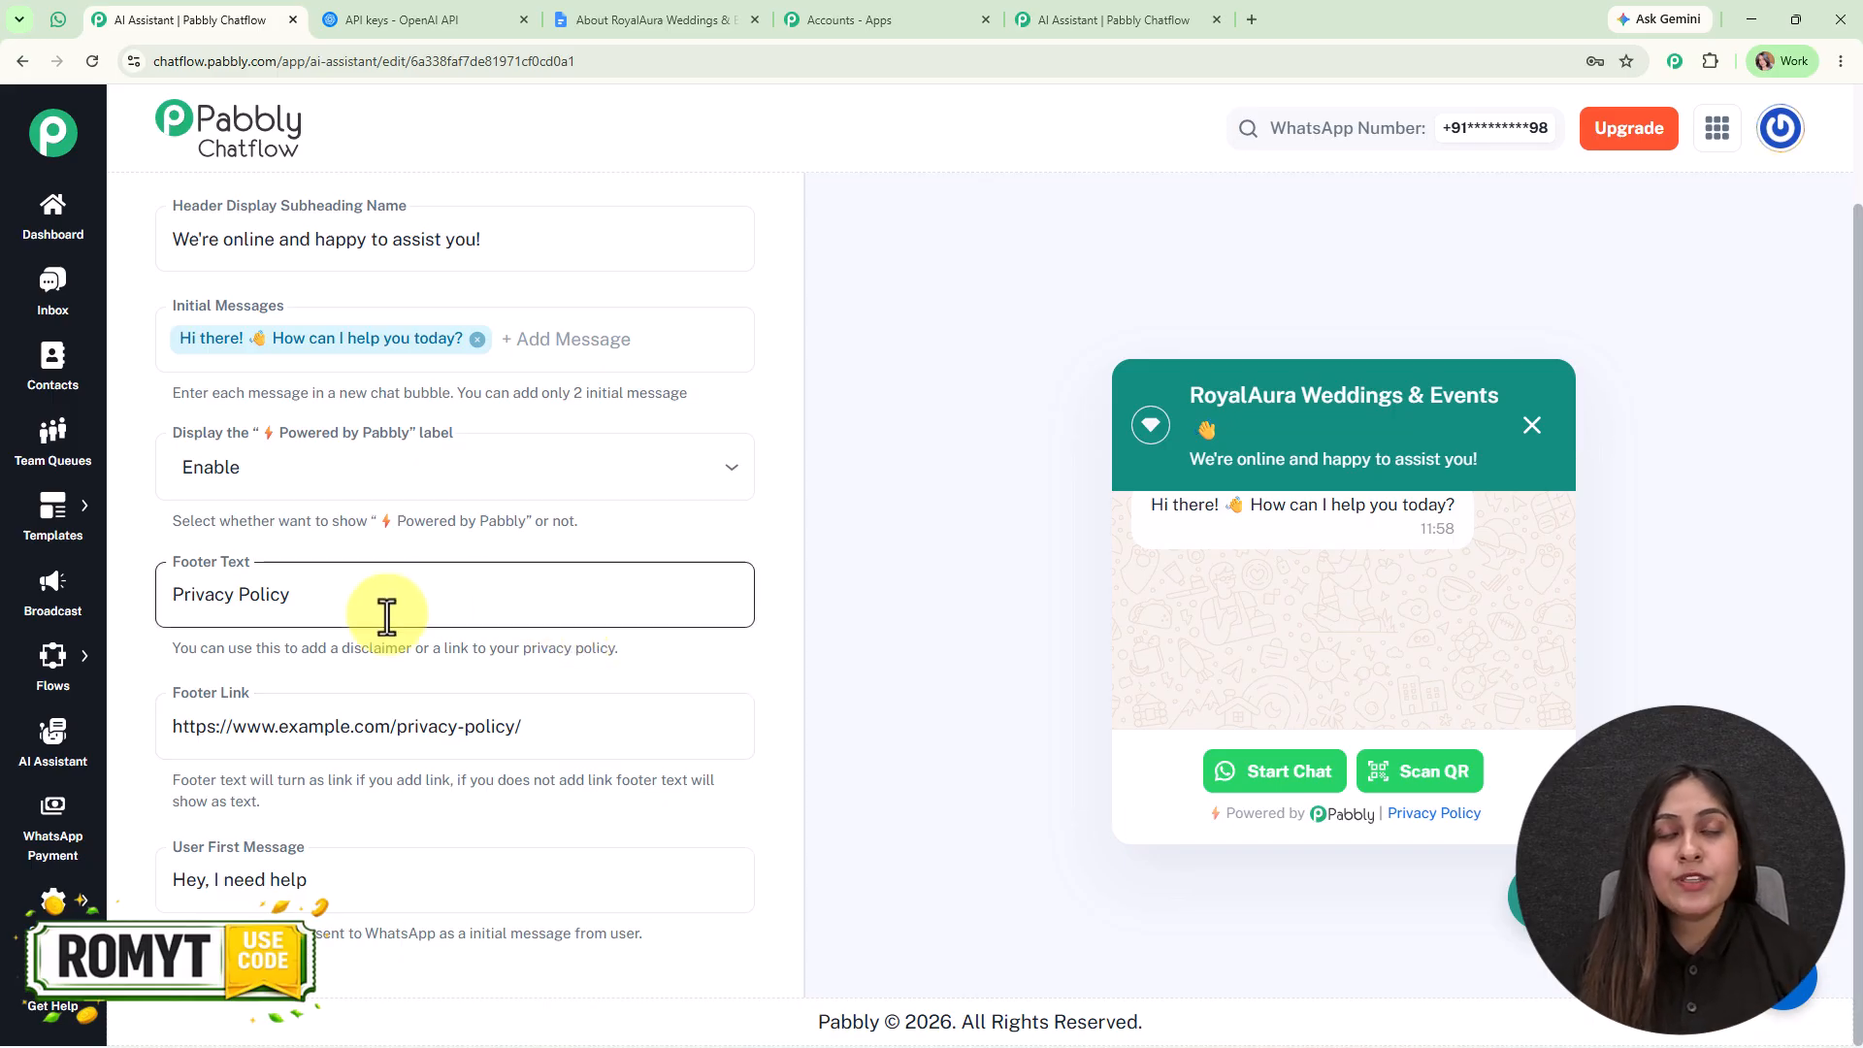
{"action": "left_click", "coordinate": [553, 718]}
{"action": "left_click", "coordinate": [519, 885]}
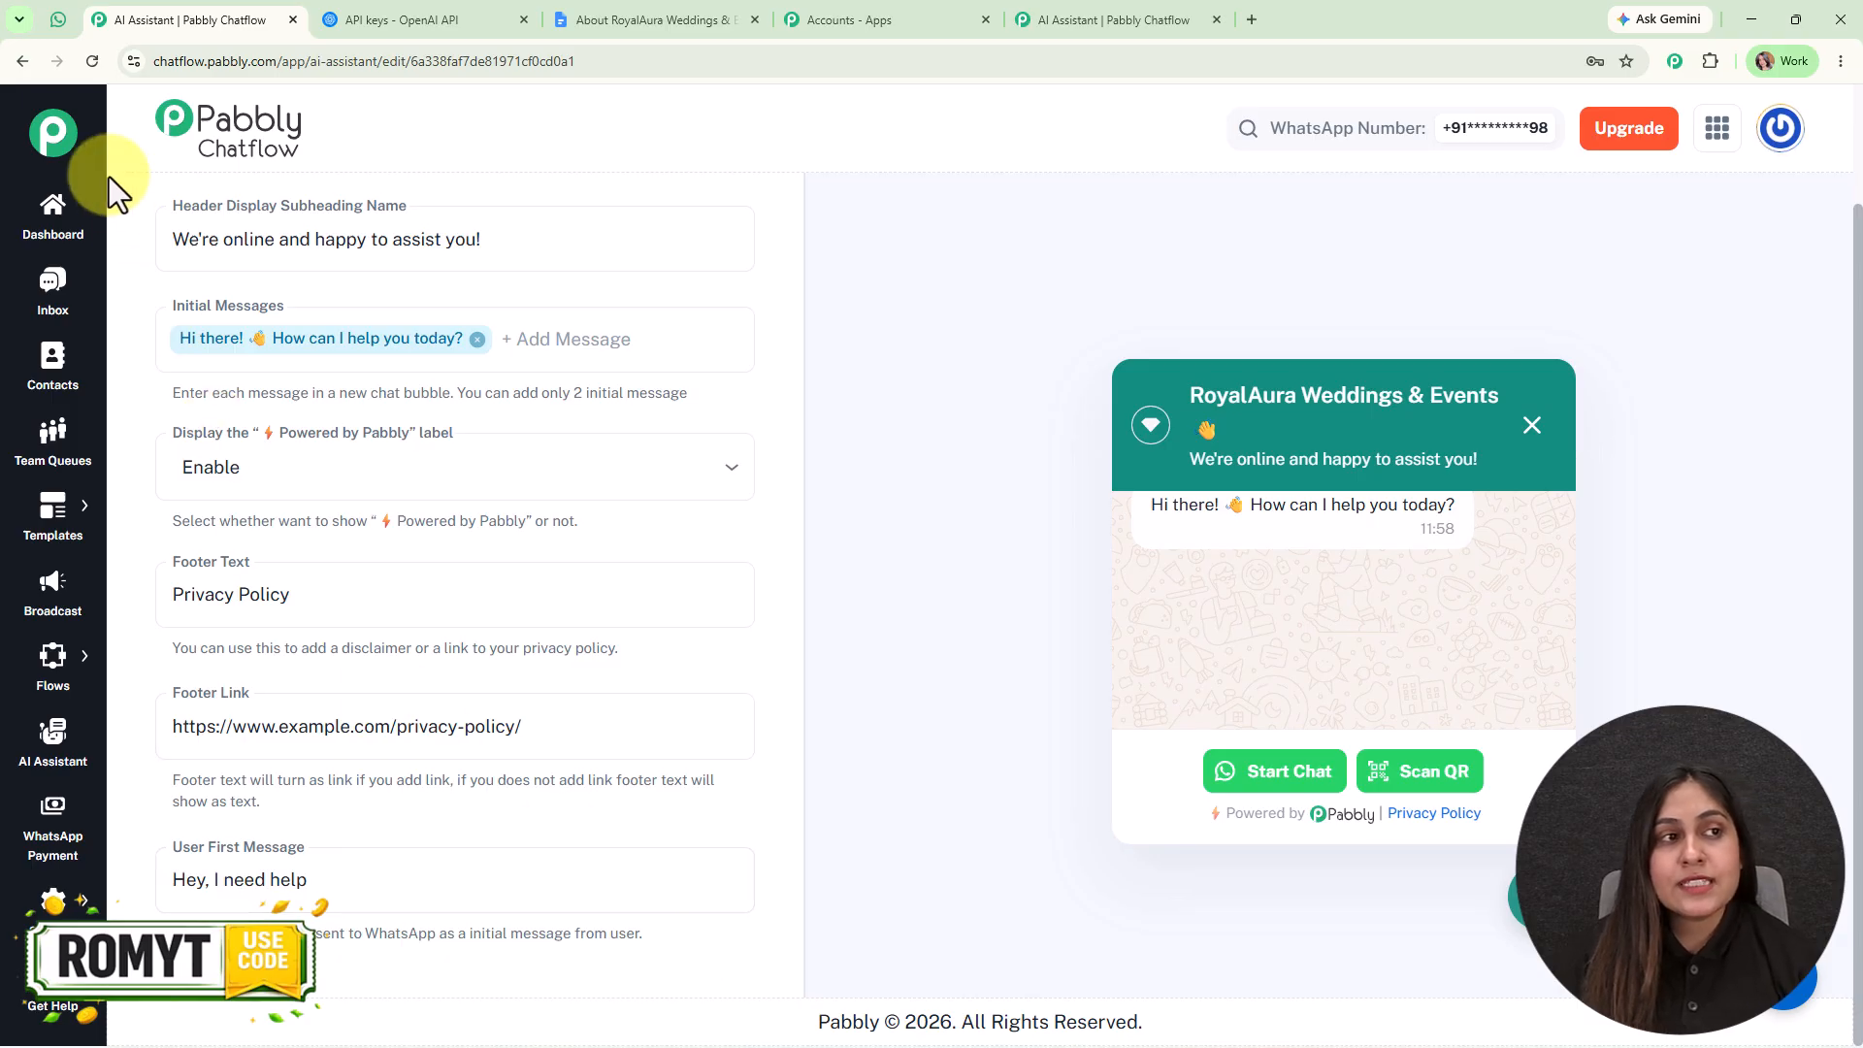
Look at the beginning of the Pabbly Chatflow conversation in WhatsApp Web and return to the assistant editor.
{"action": "left_click", "coordinate": [58, 18]}
{"action": "scroll", "coordinate": [1463, 596], "scroll_direction": "up", "scroll_amount": 15}
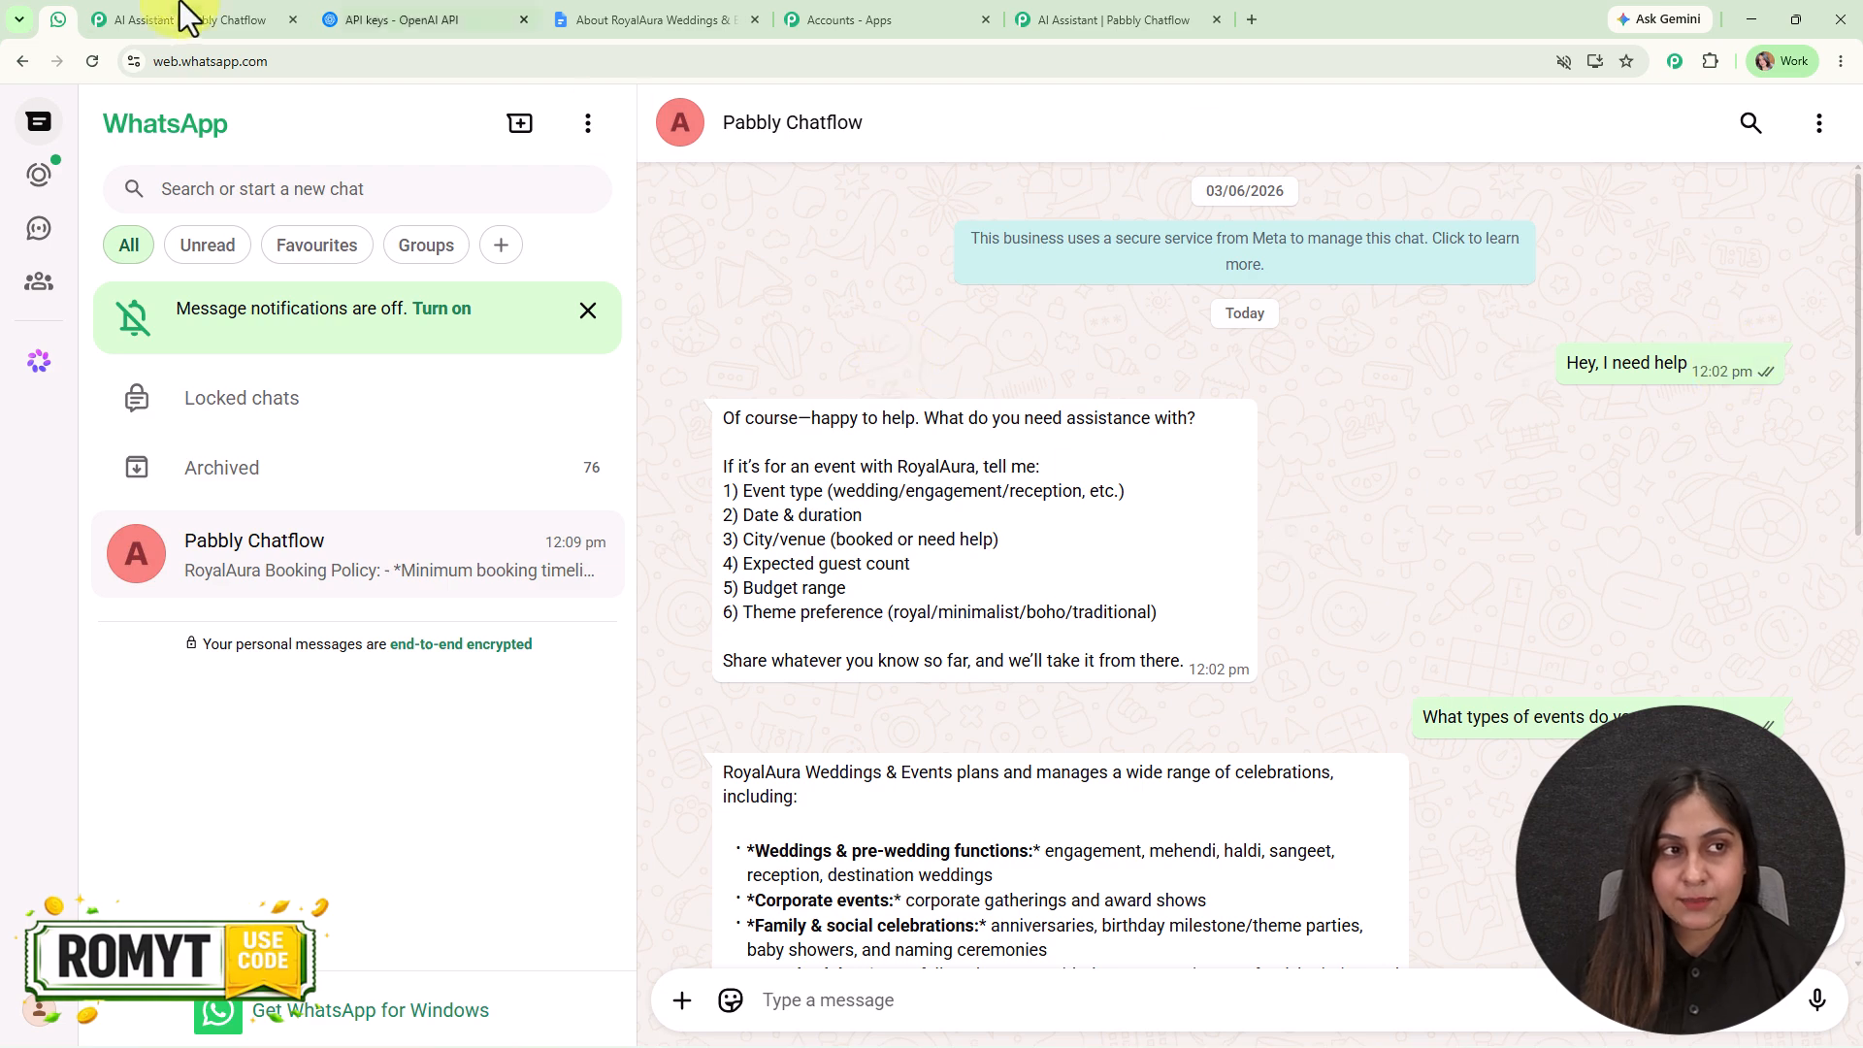
{"action": "left_click", "coordinate": [229, 17]}
{"action": "scroll", "coordinate": [511, 321], "scroll_direction": "up", "scroll_amount": 3}
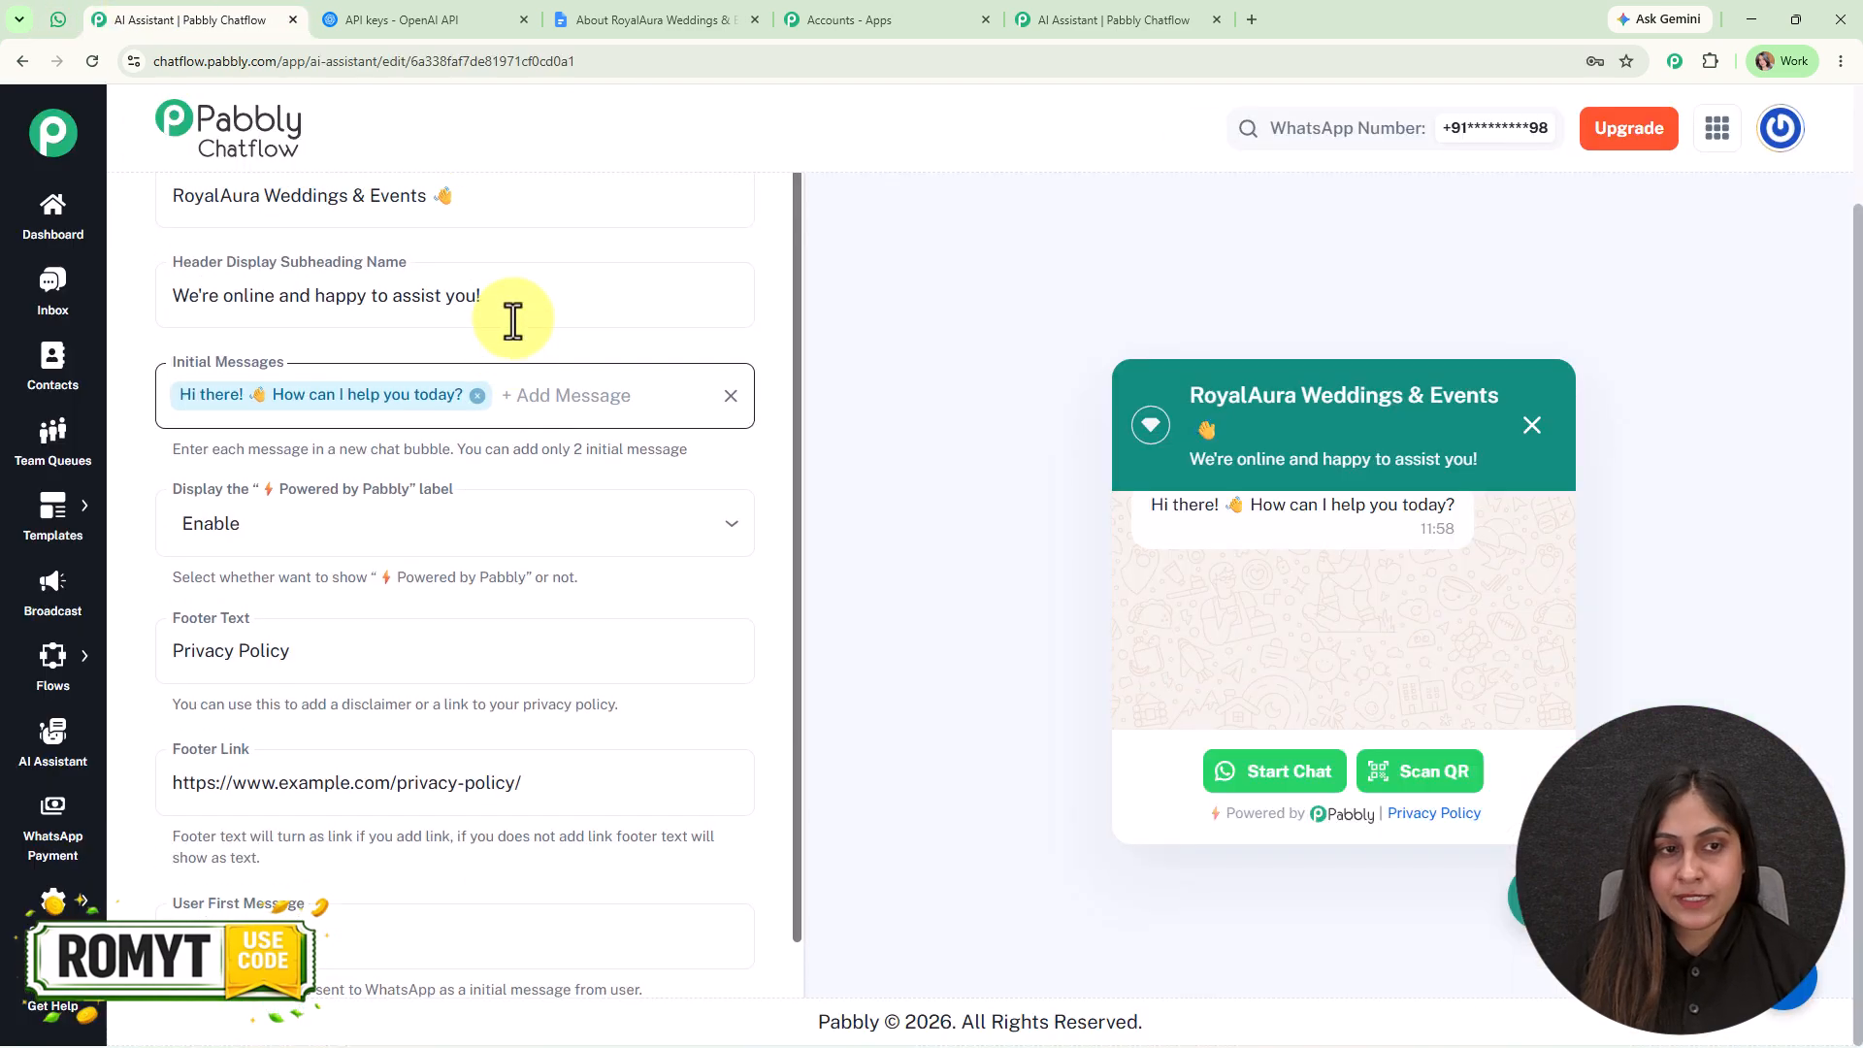
Review the assistant's styling settings, keeping the Light theme mode and Circle shape, and examine the colour and picture options.
{"action": "left_click", "coordinate": [730, 211]}
{"action": "left_click", "coordinate": [684, 228]}
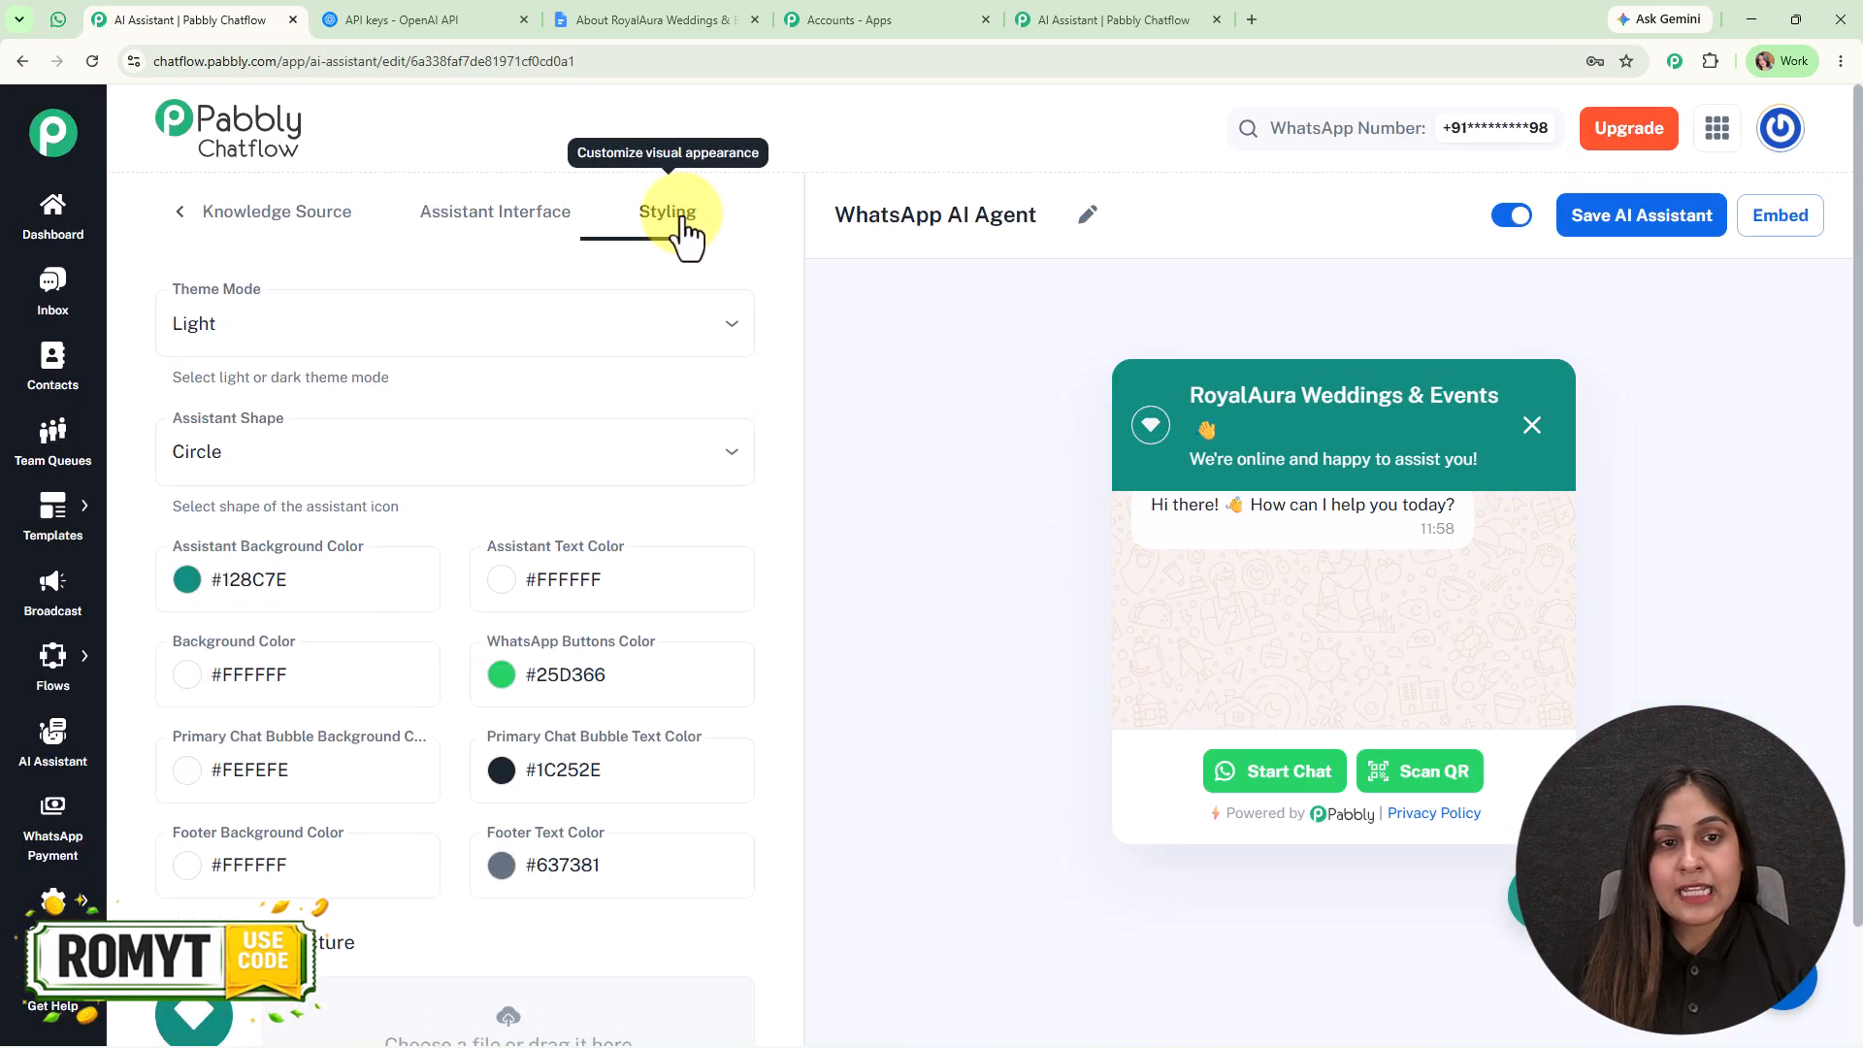
{"action": "left_click", "coordinate": [1558, 362]}
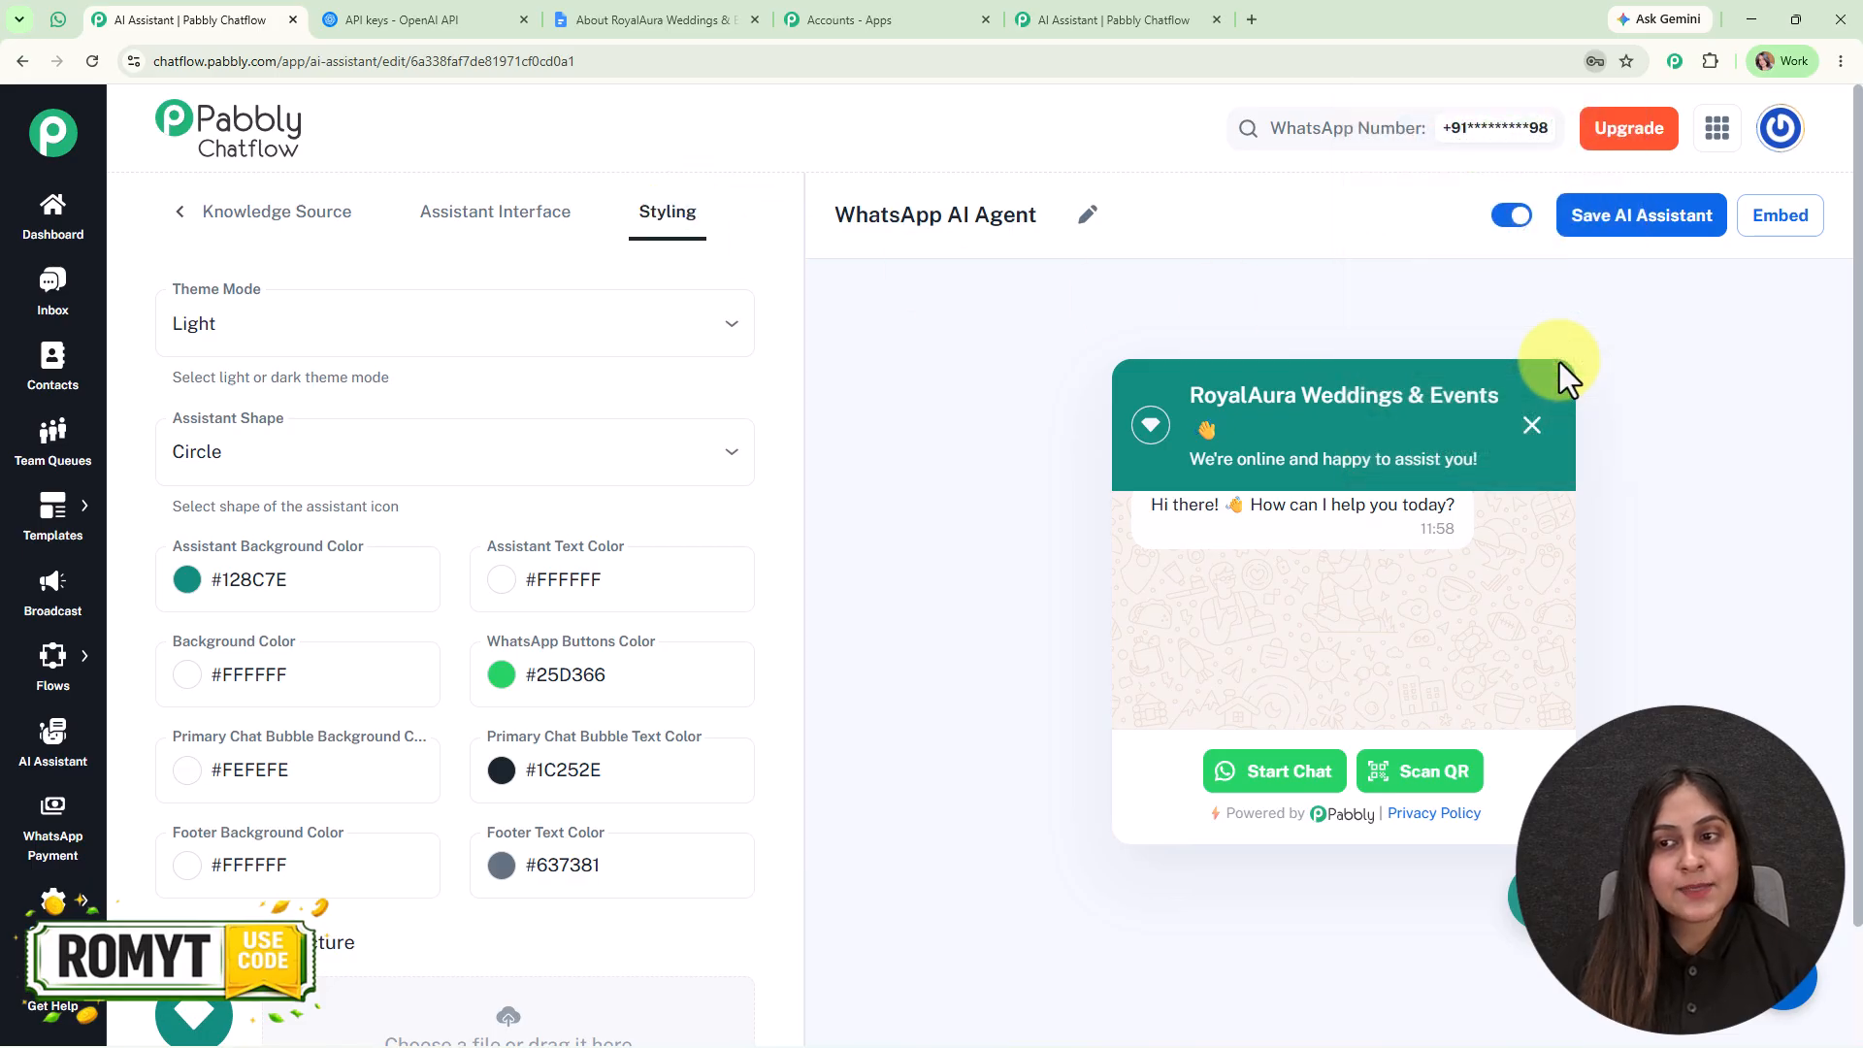
{"action": "left_click", "coordinate": [495, 359]}
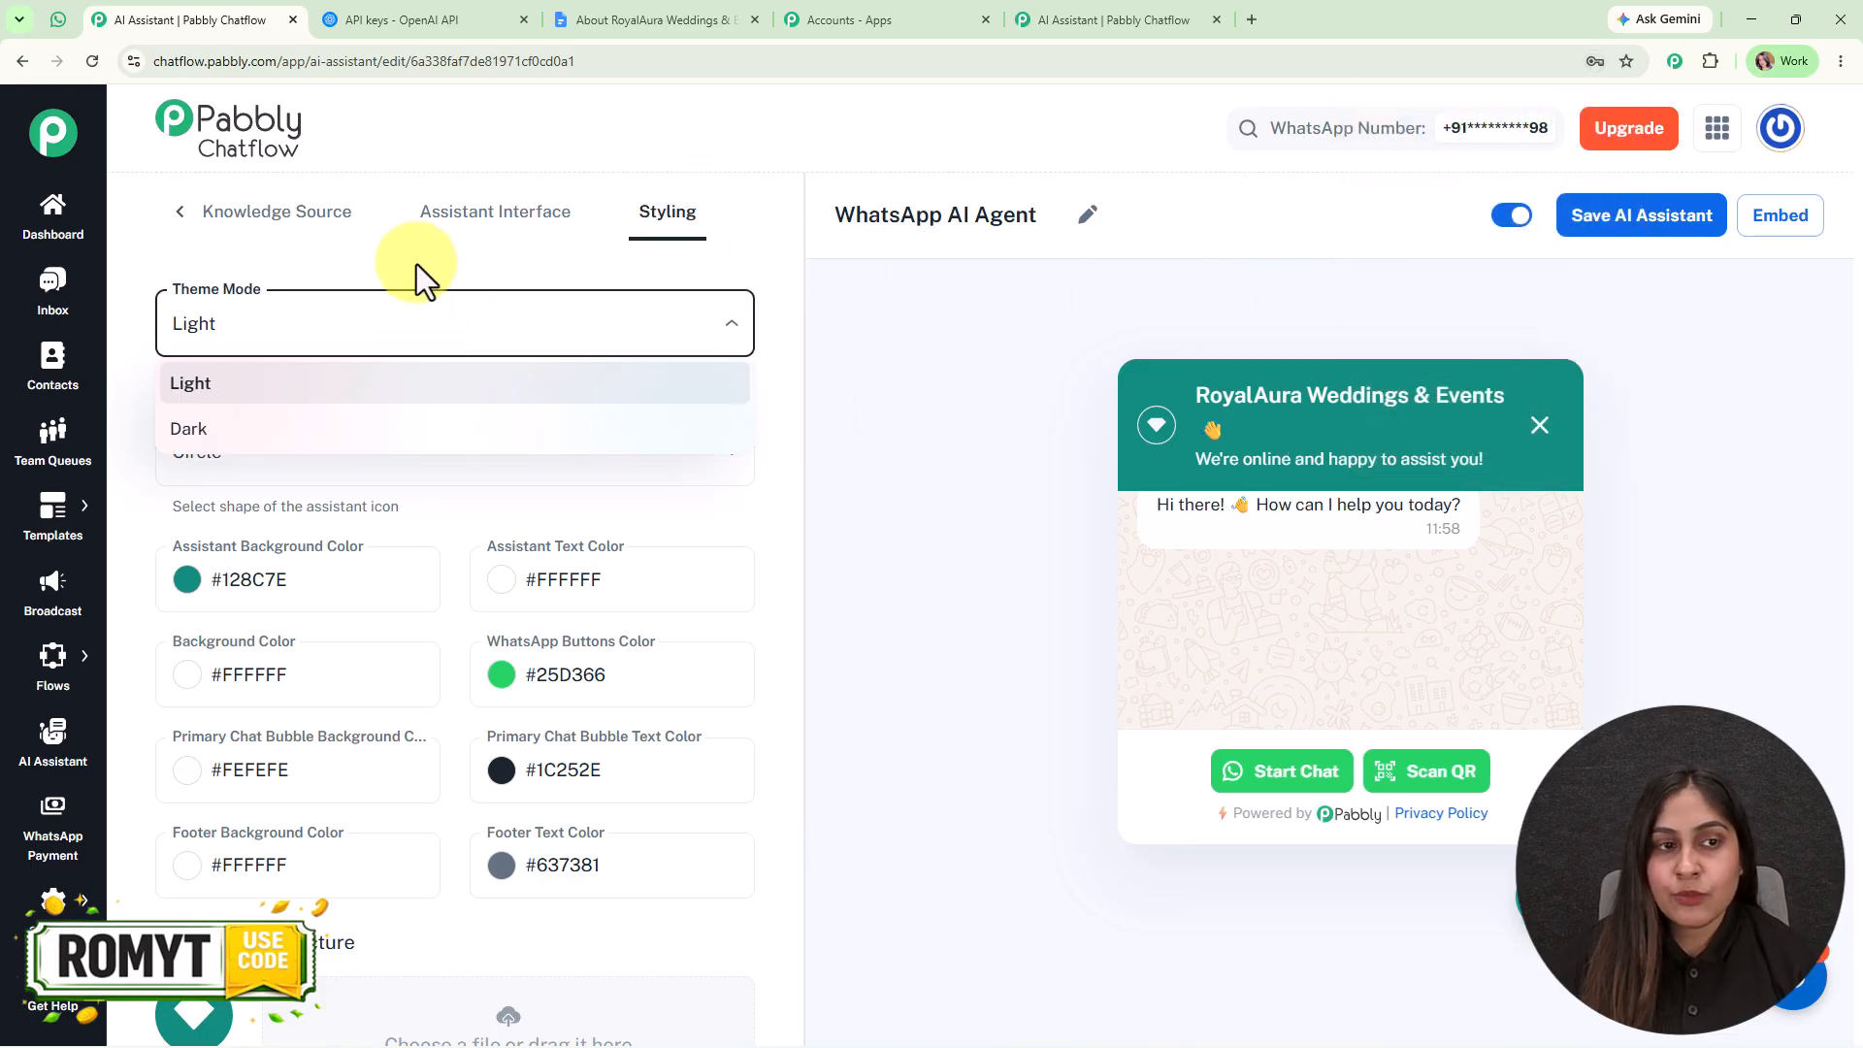
{"action": "left_click", "coordinate": [433, 394]}
{"action": "left_click", "coordinate": [441, 454]}
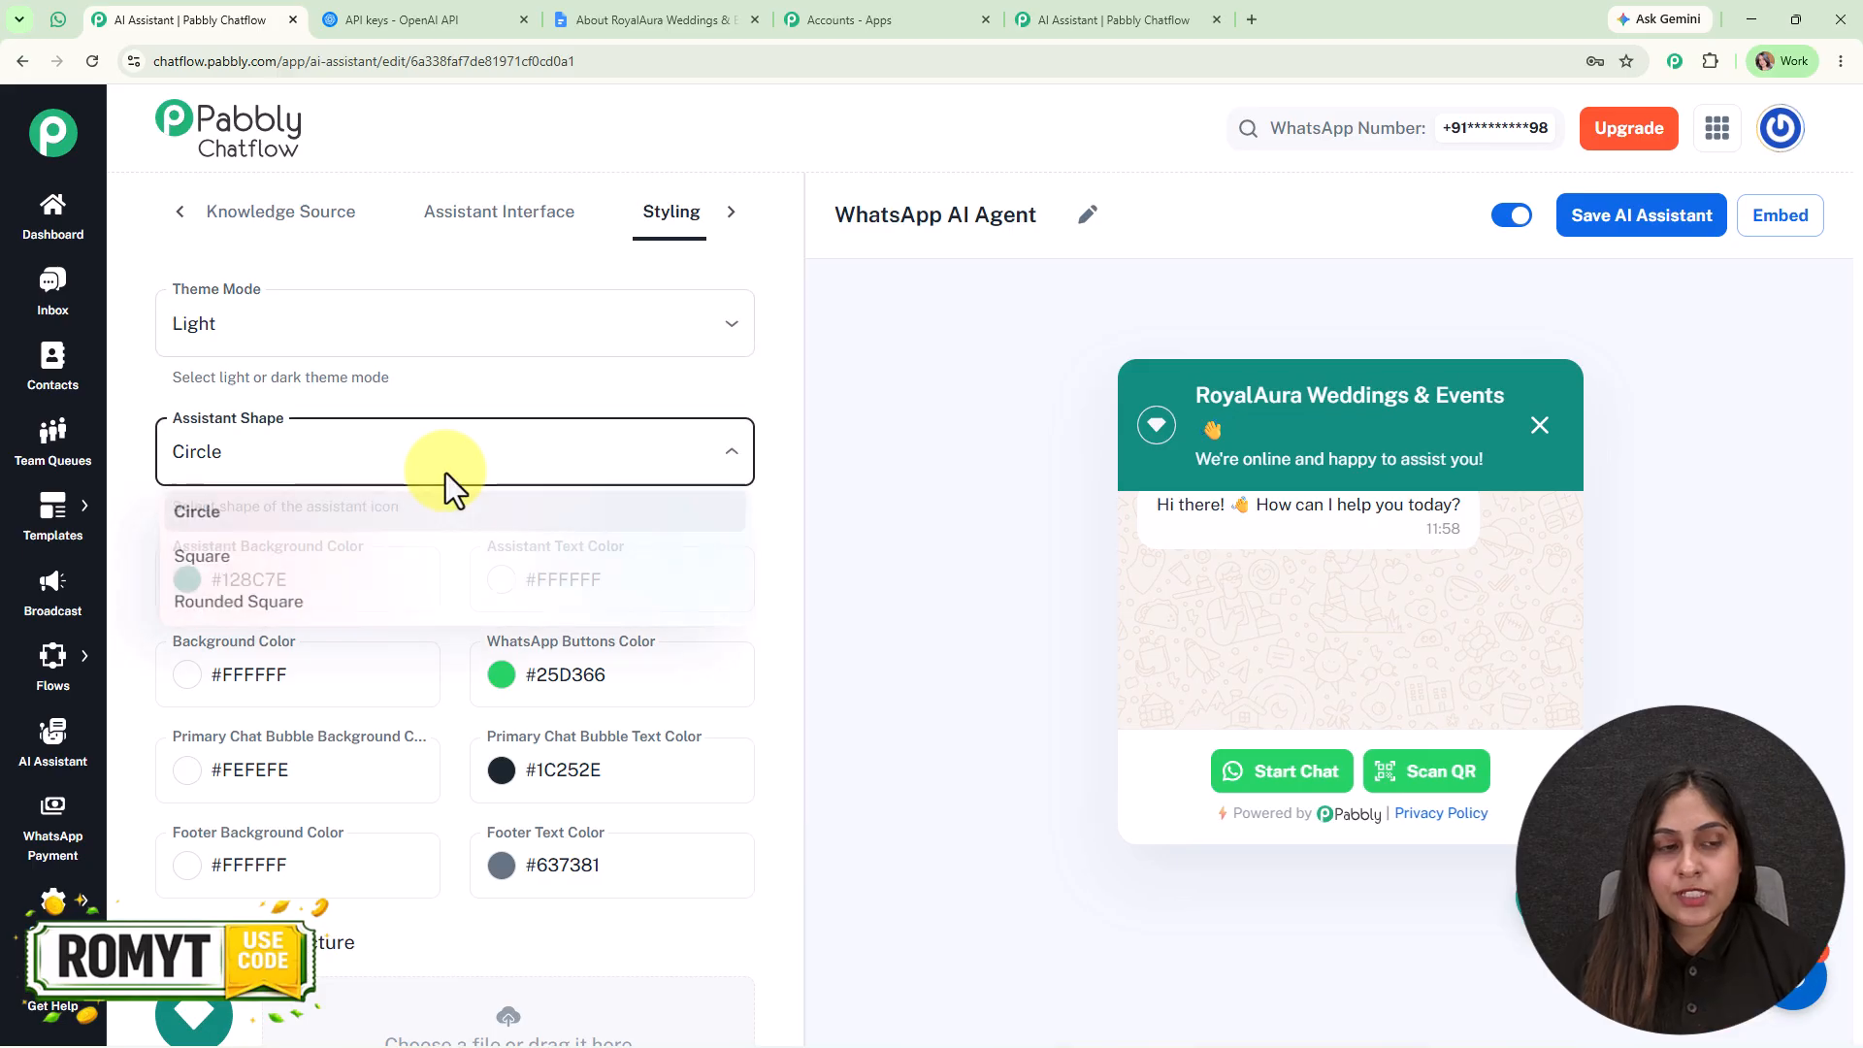
{"action": "left_click", "coordinate": [415, 384]}
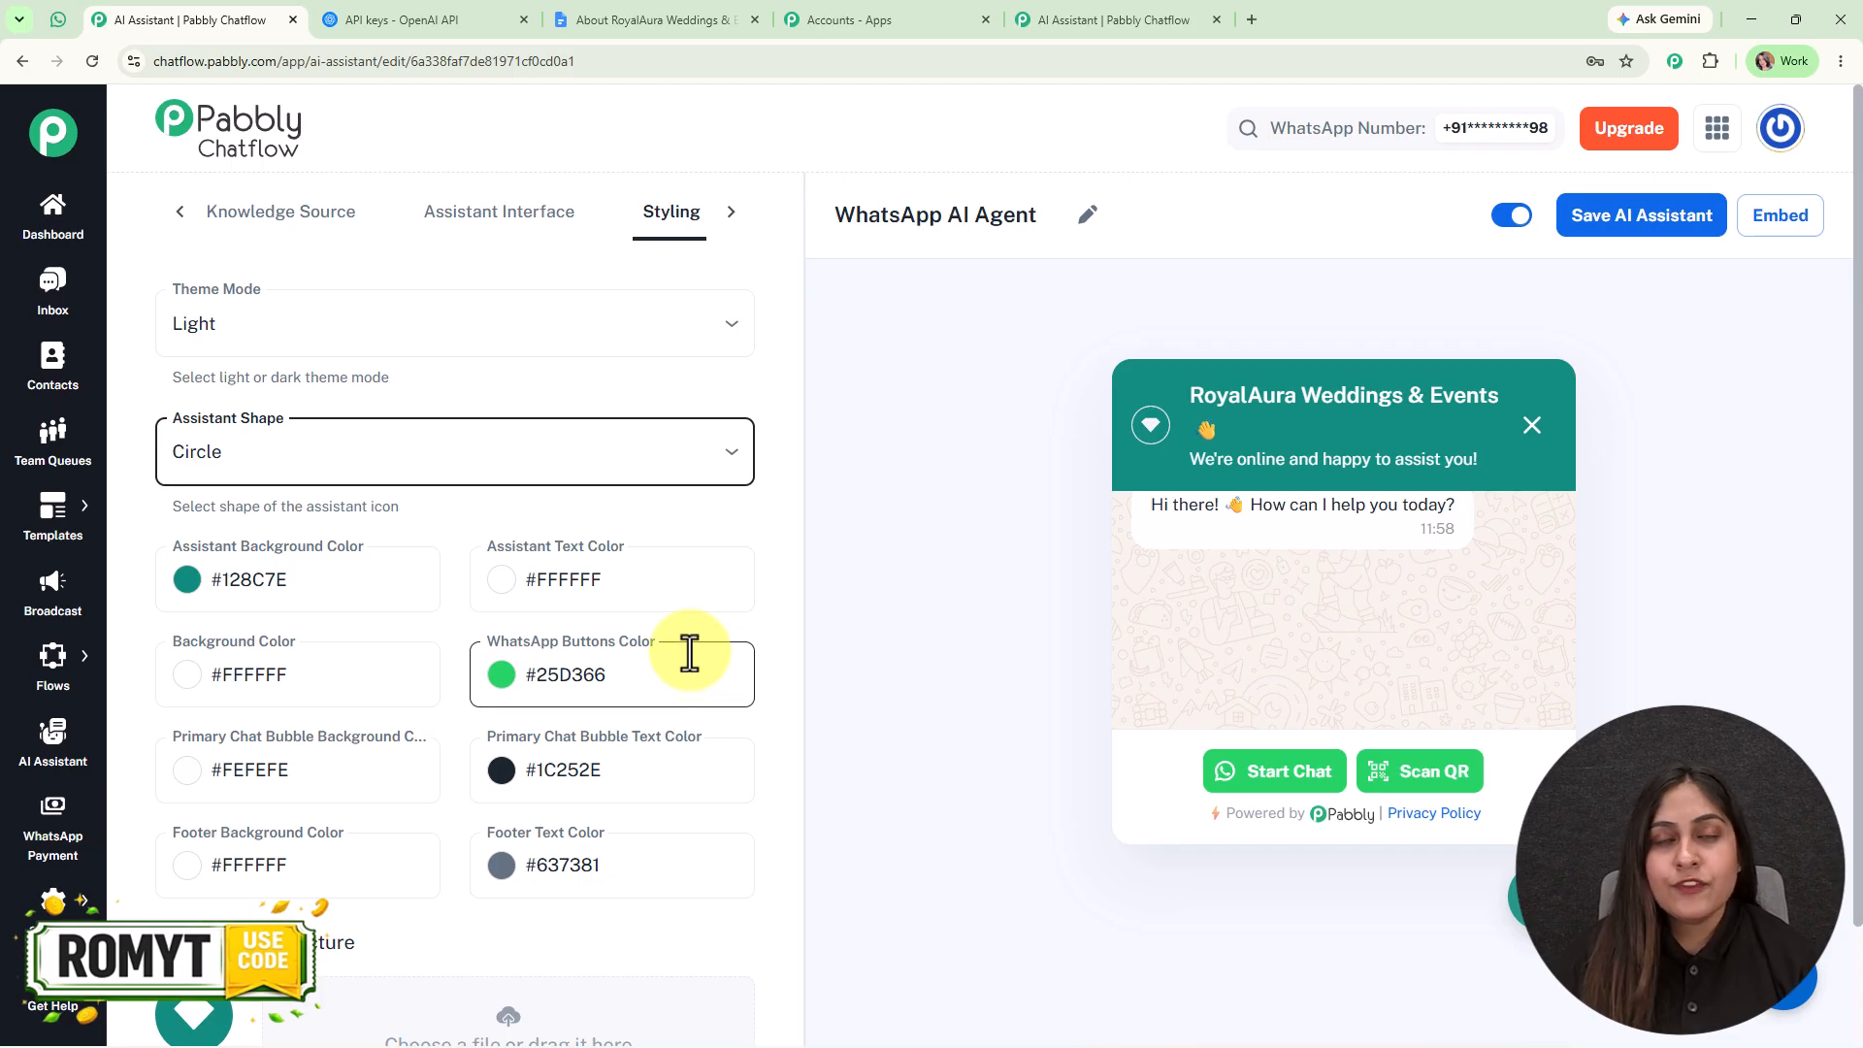
{"action": "scroll", "coordinate": [689, 660], "scroll_direction": "down", "scroll_amount": 5}
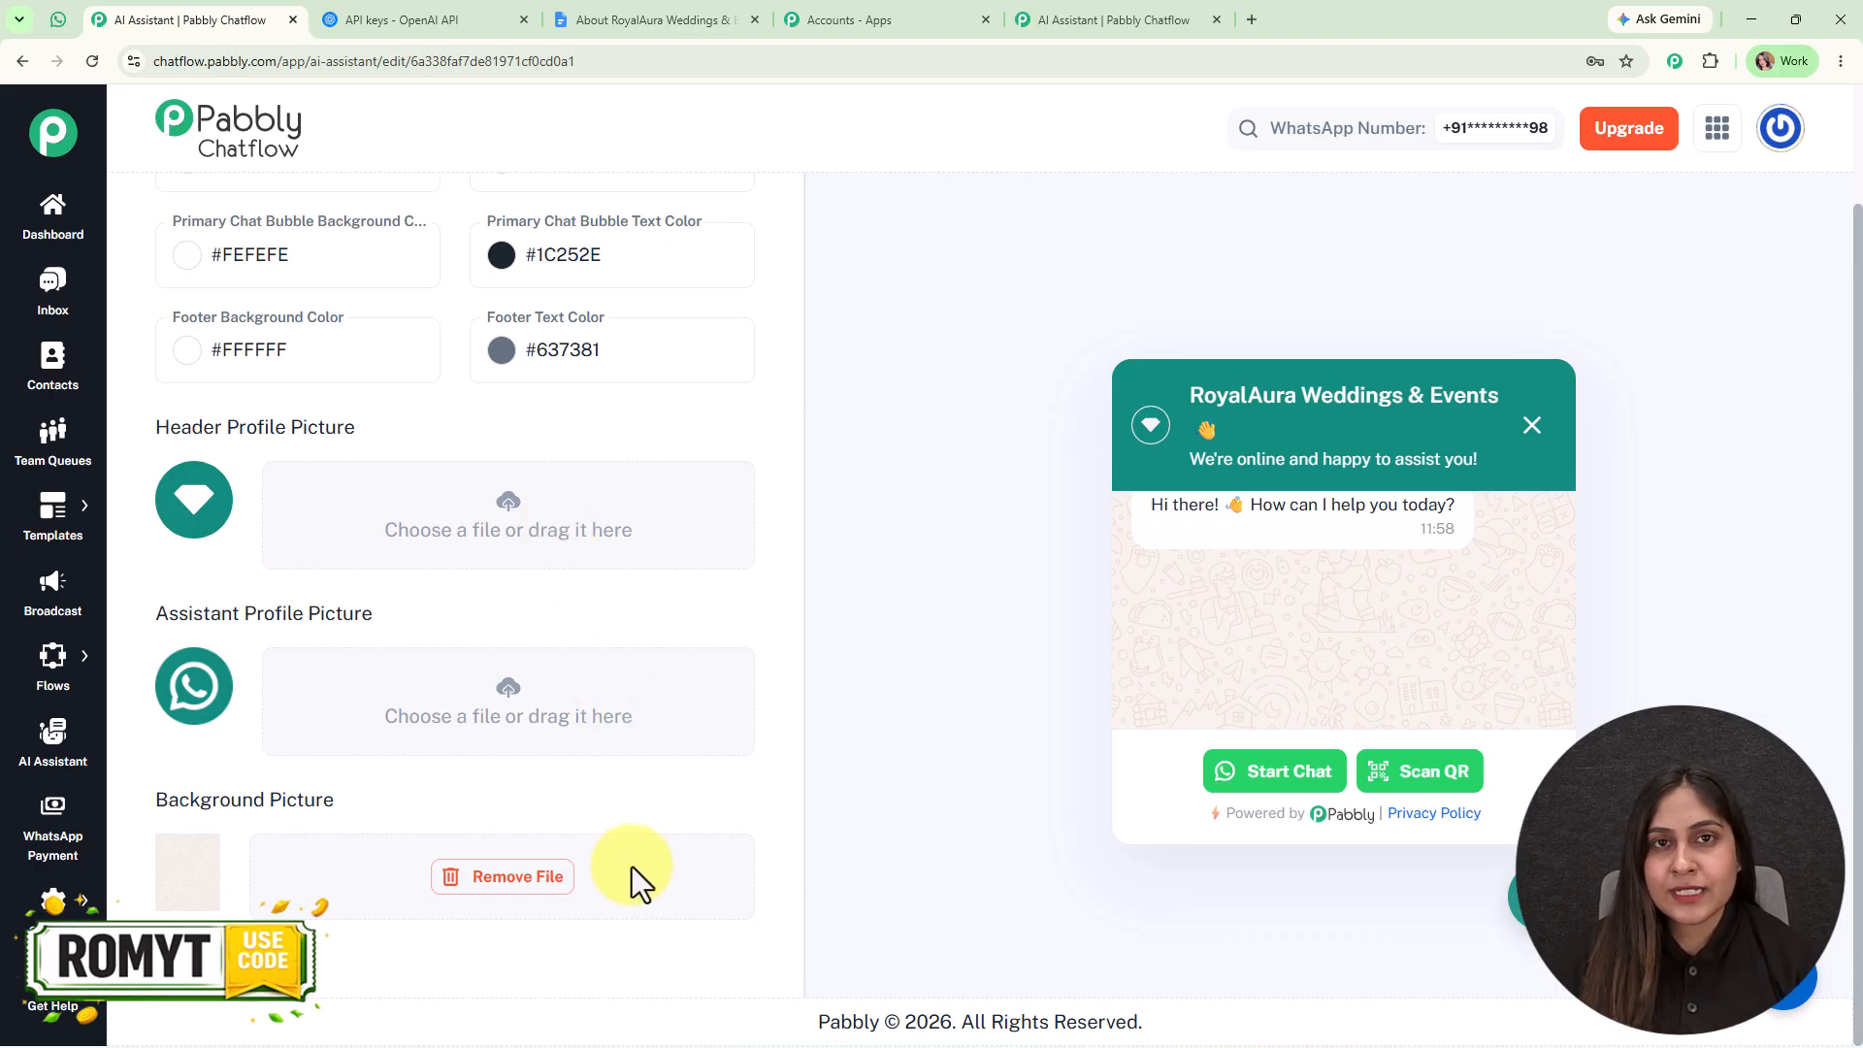
{"action": "scroll", "coordinate": [952, 592], "scroll_direction": "up", "scroll_amount": 2}
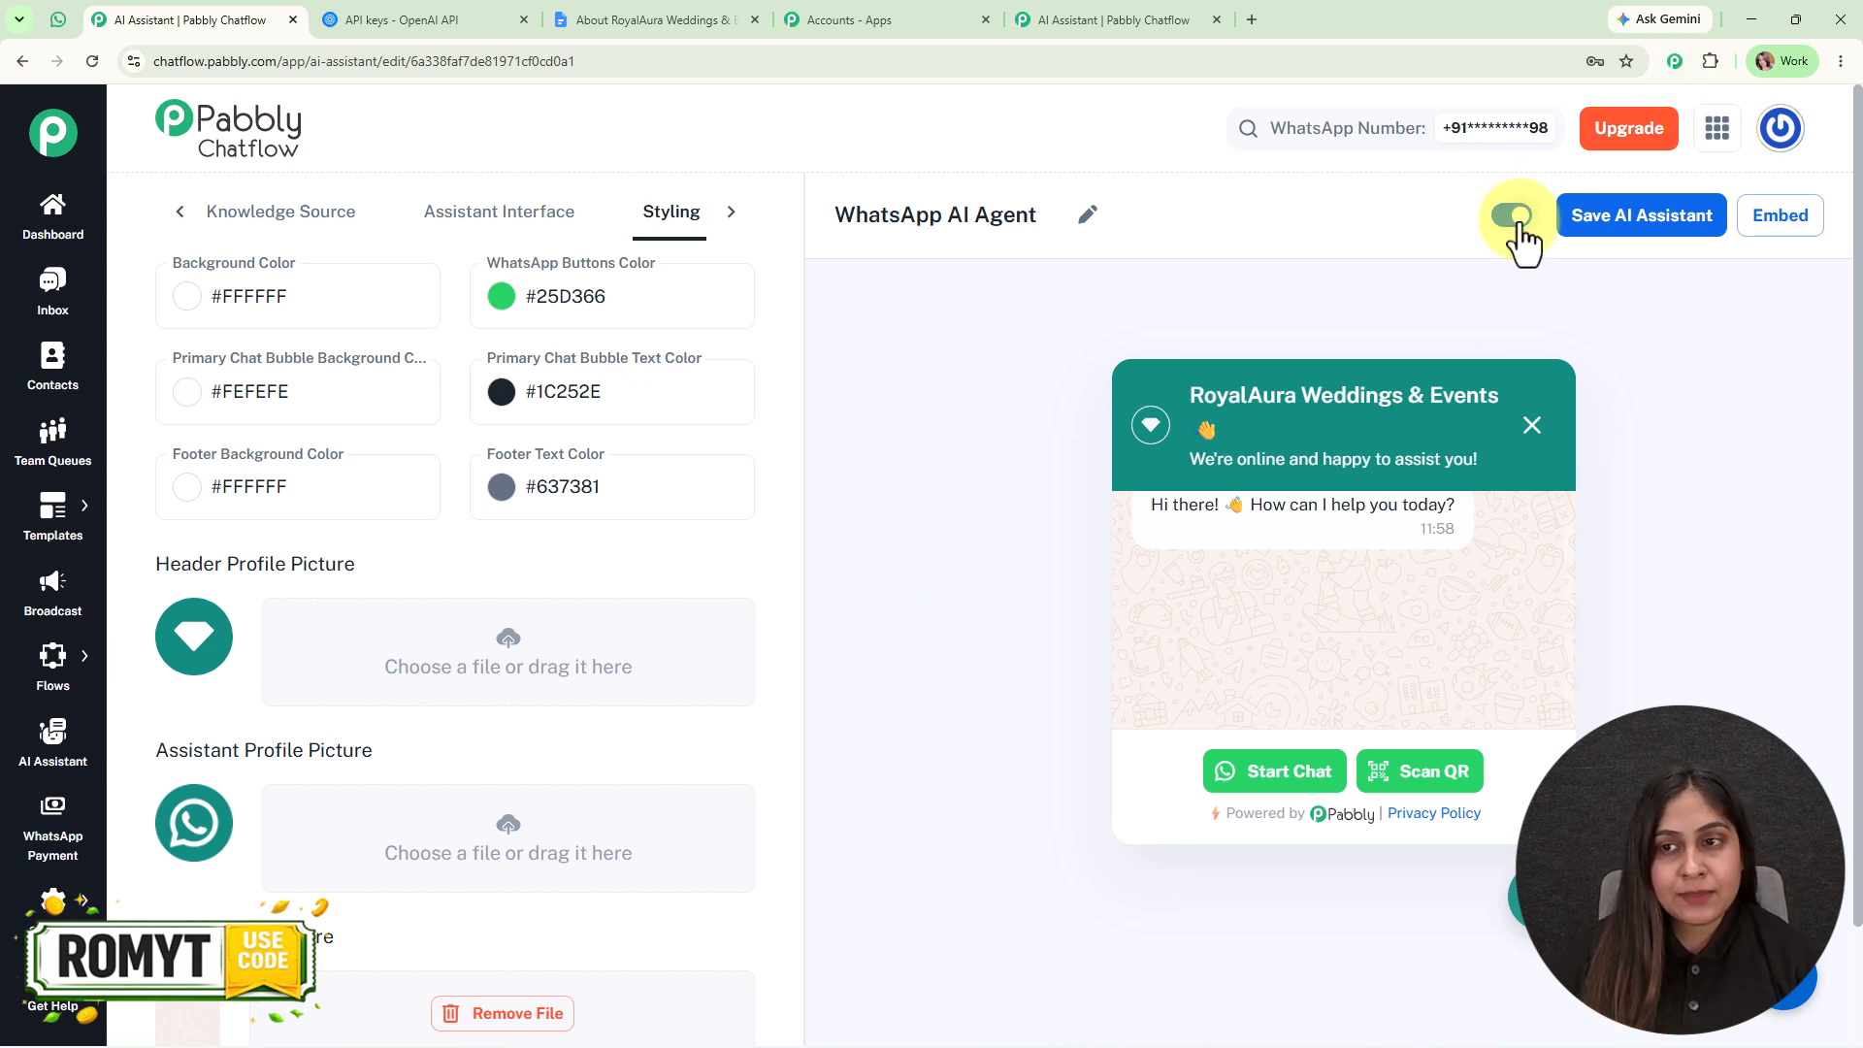
Save the AI assistant and open its embed script.
{"action": "left_click", "coordinate": [1619, 236]}
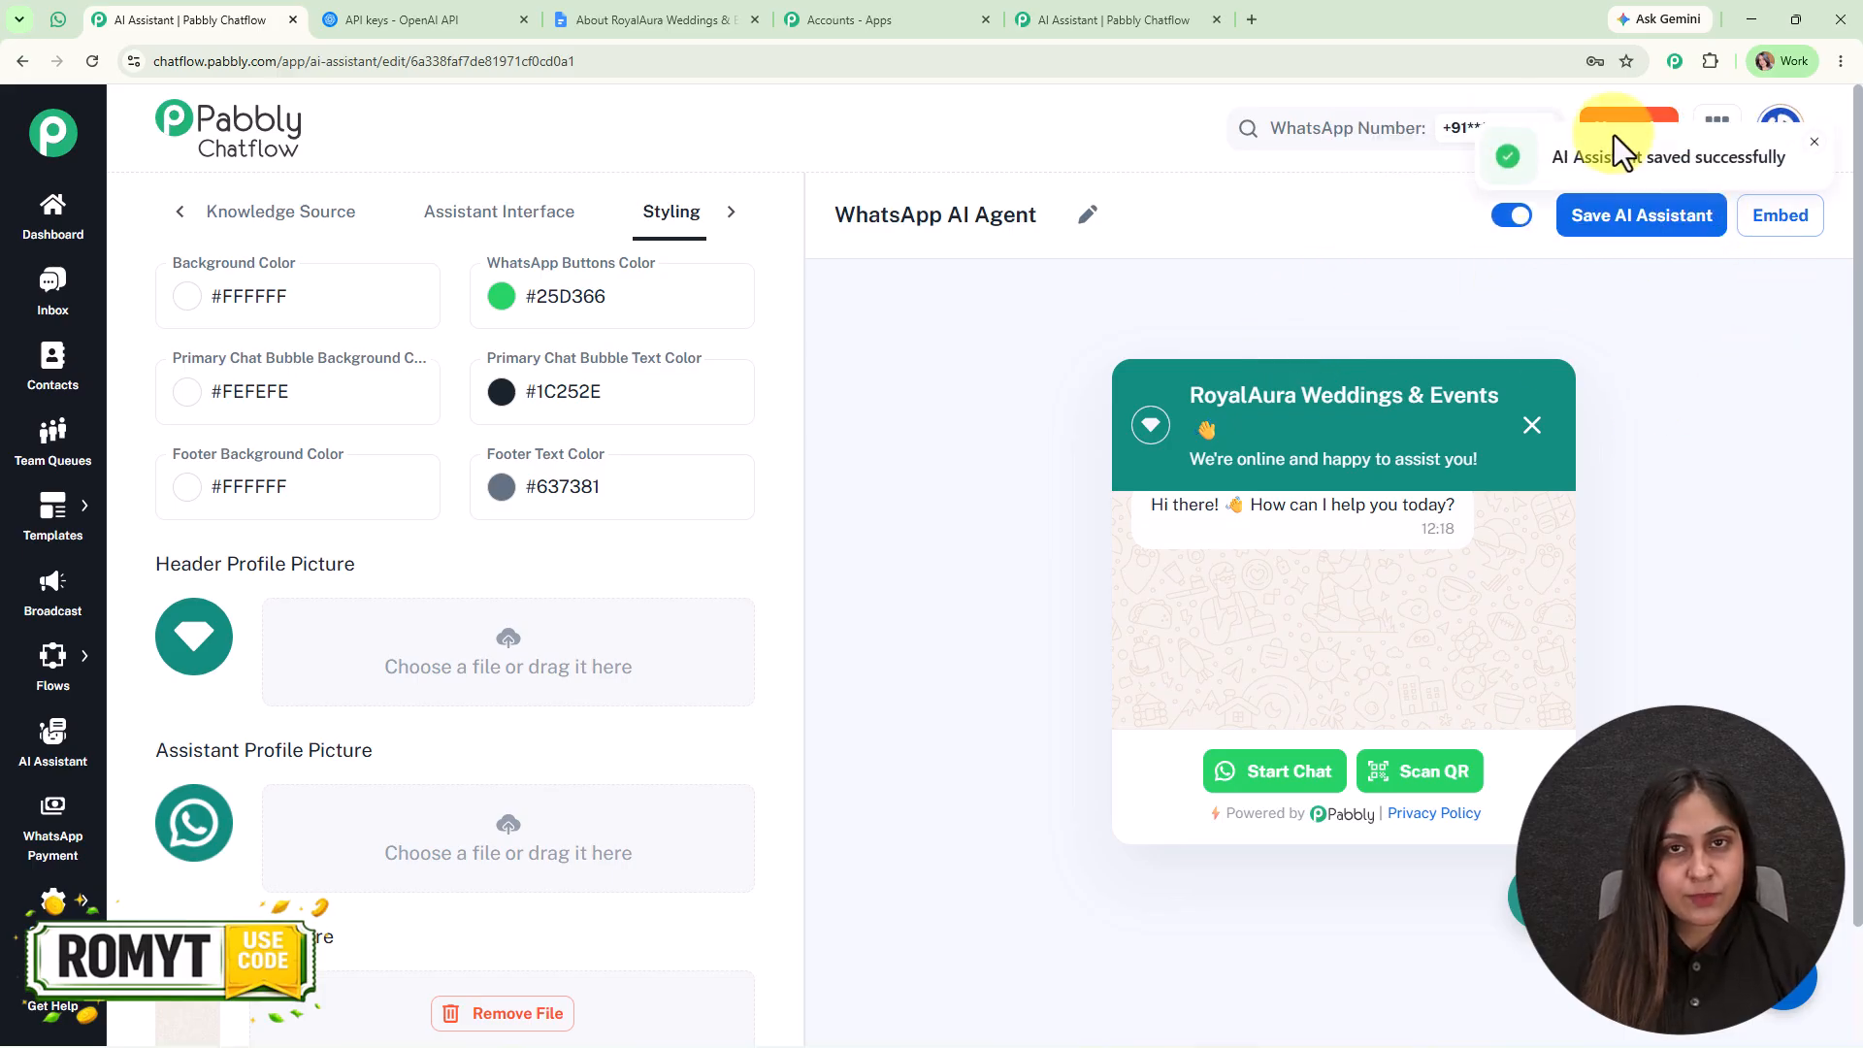
{"action": "left_click", "coordinate": [1811, 213]}
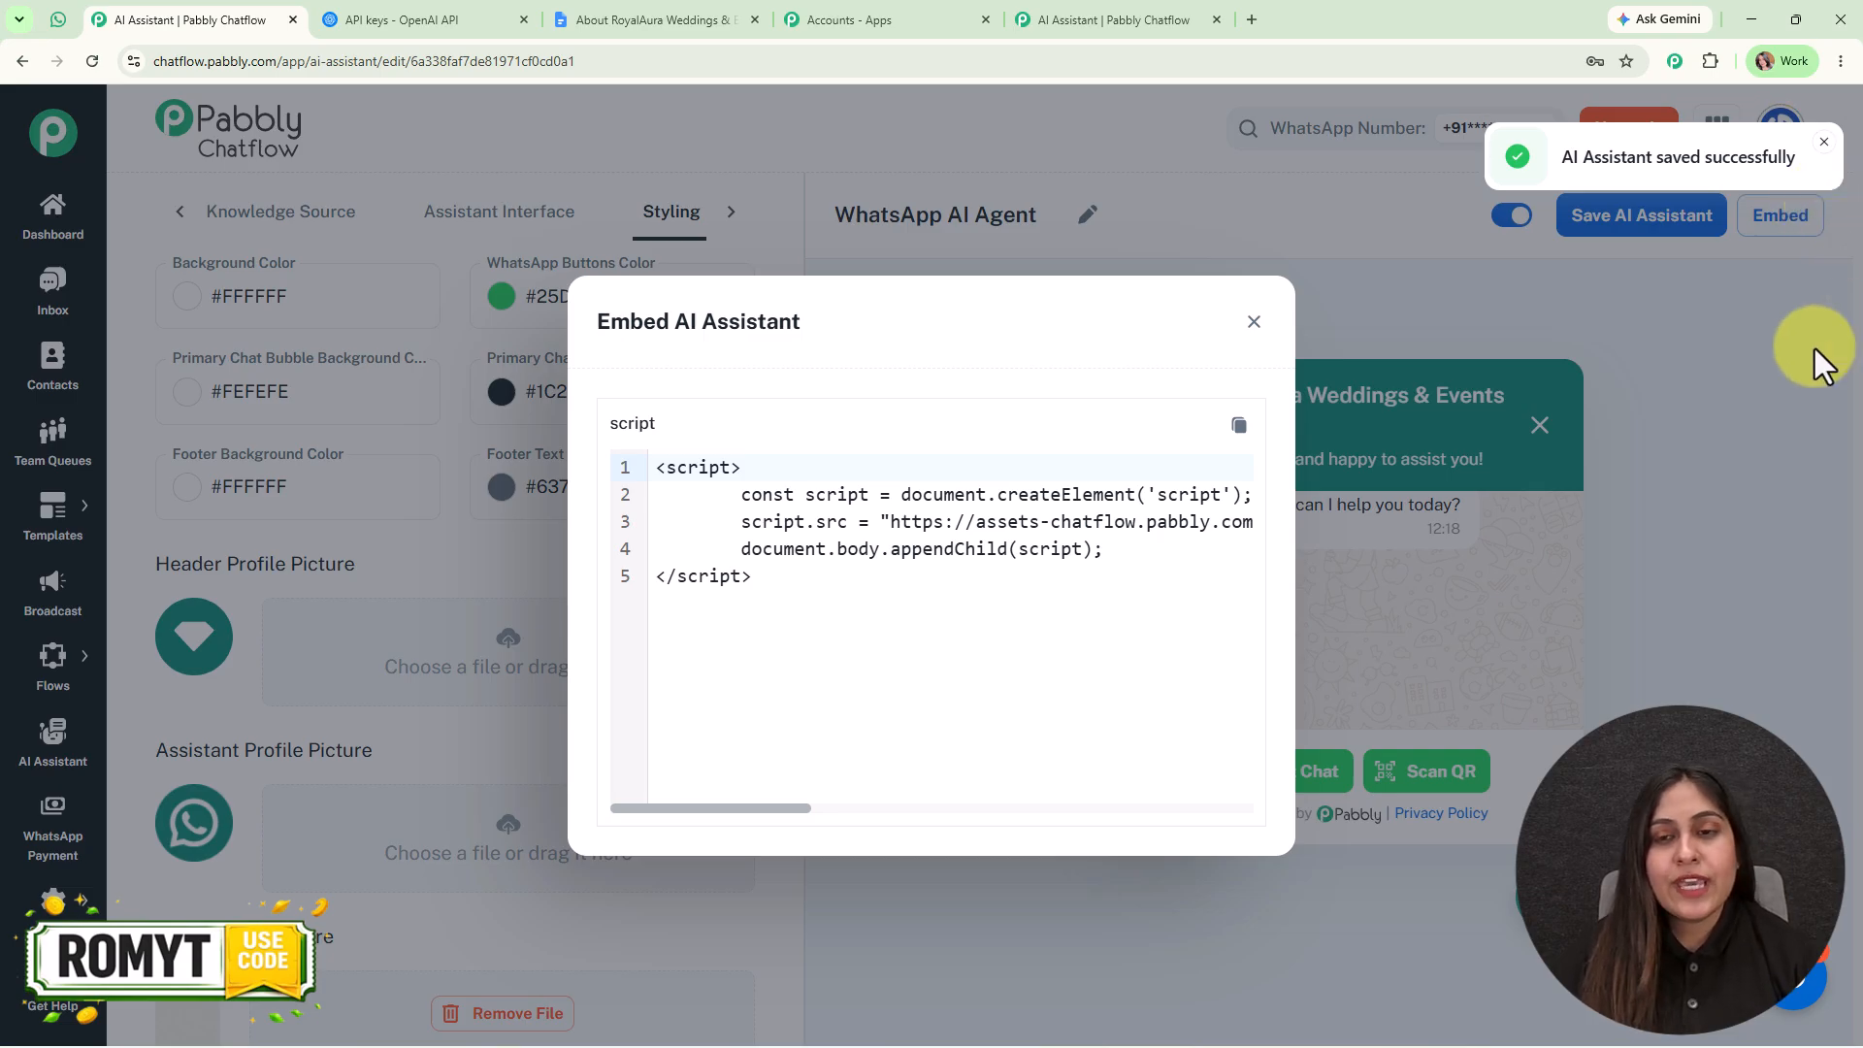
Close the embed script, open the inbox settings in a separate browser tab and find the AI Auto-Reply Settings section.
{"action": "left_click", "coordinate": [1253, 323]}
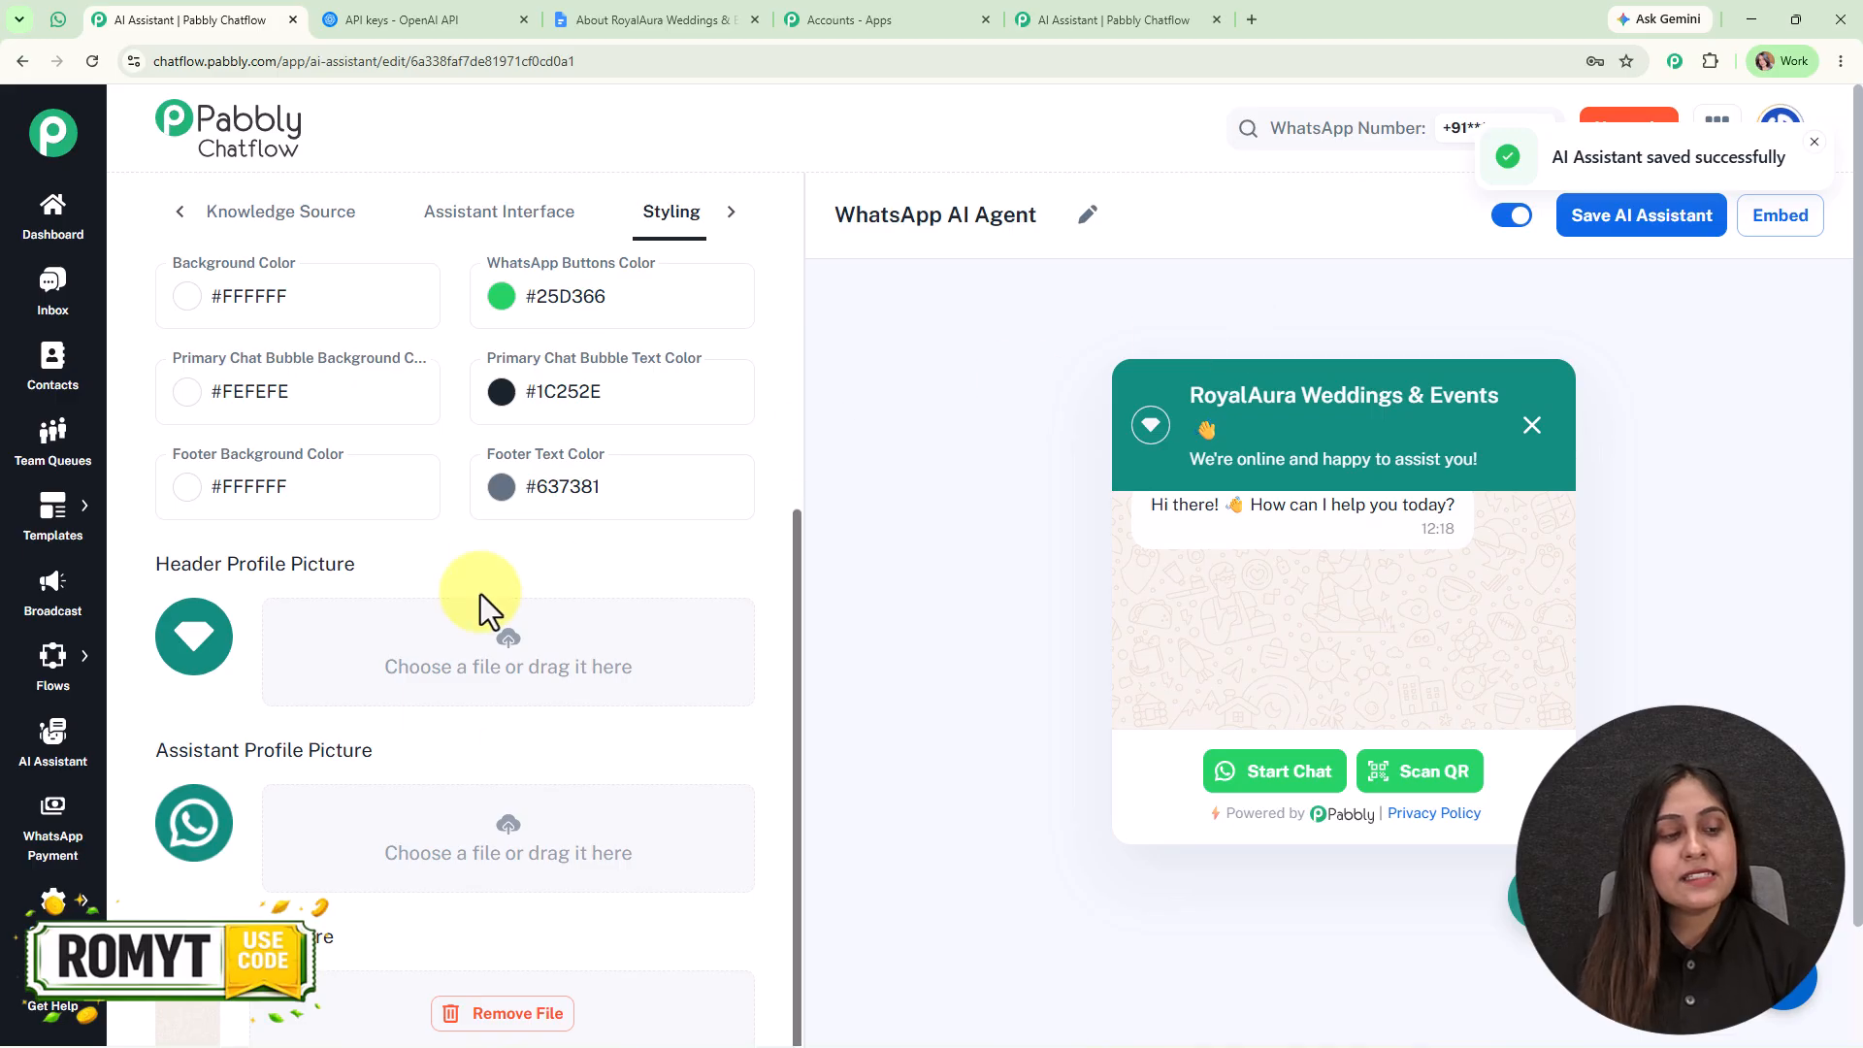
{"action": "left_click", "coordinate": [64, 925], "text": "ctrl"}
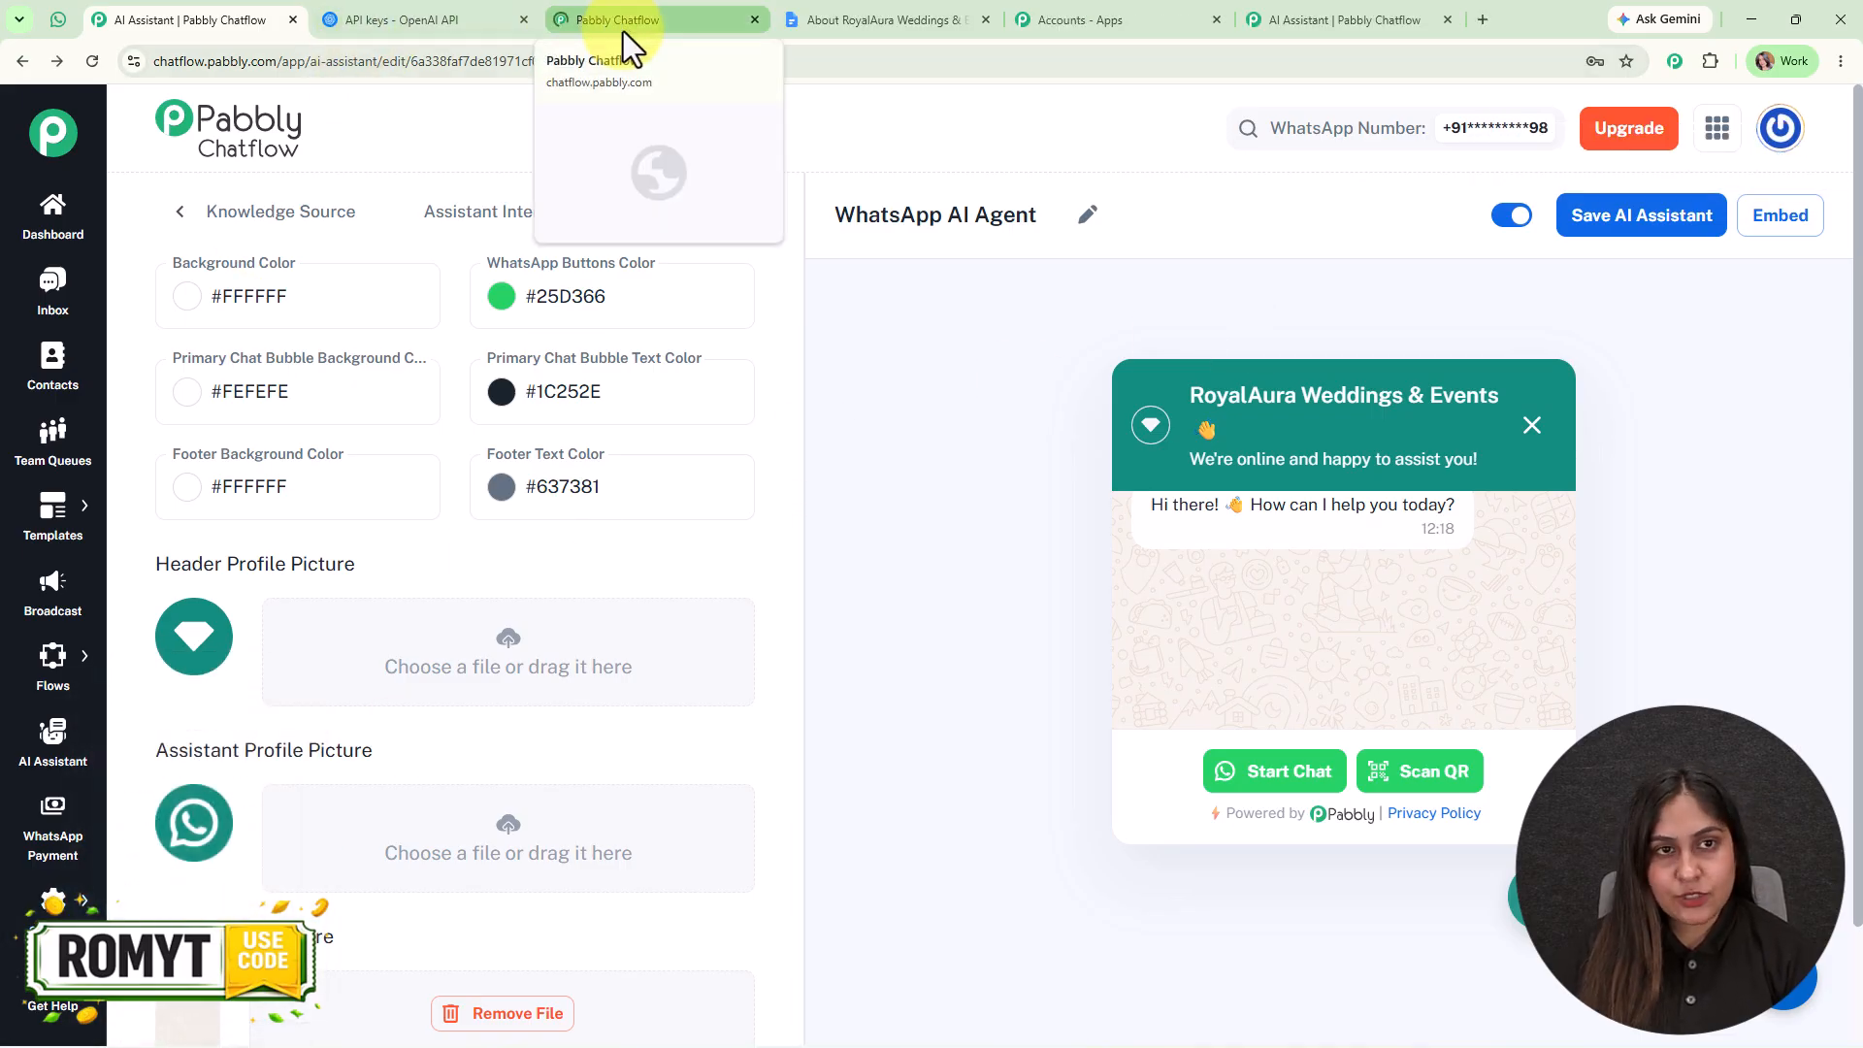
{"action": "left_click", "coordinate": [623, 31]}
{"action": "scroll", "coordinate": [783, 646], "scroll_direction": "down", "scroll_amount": 20}
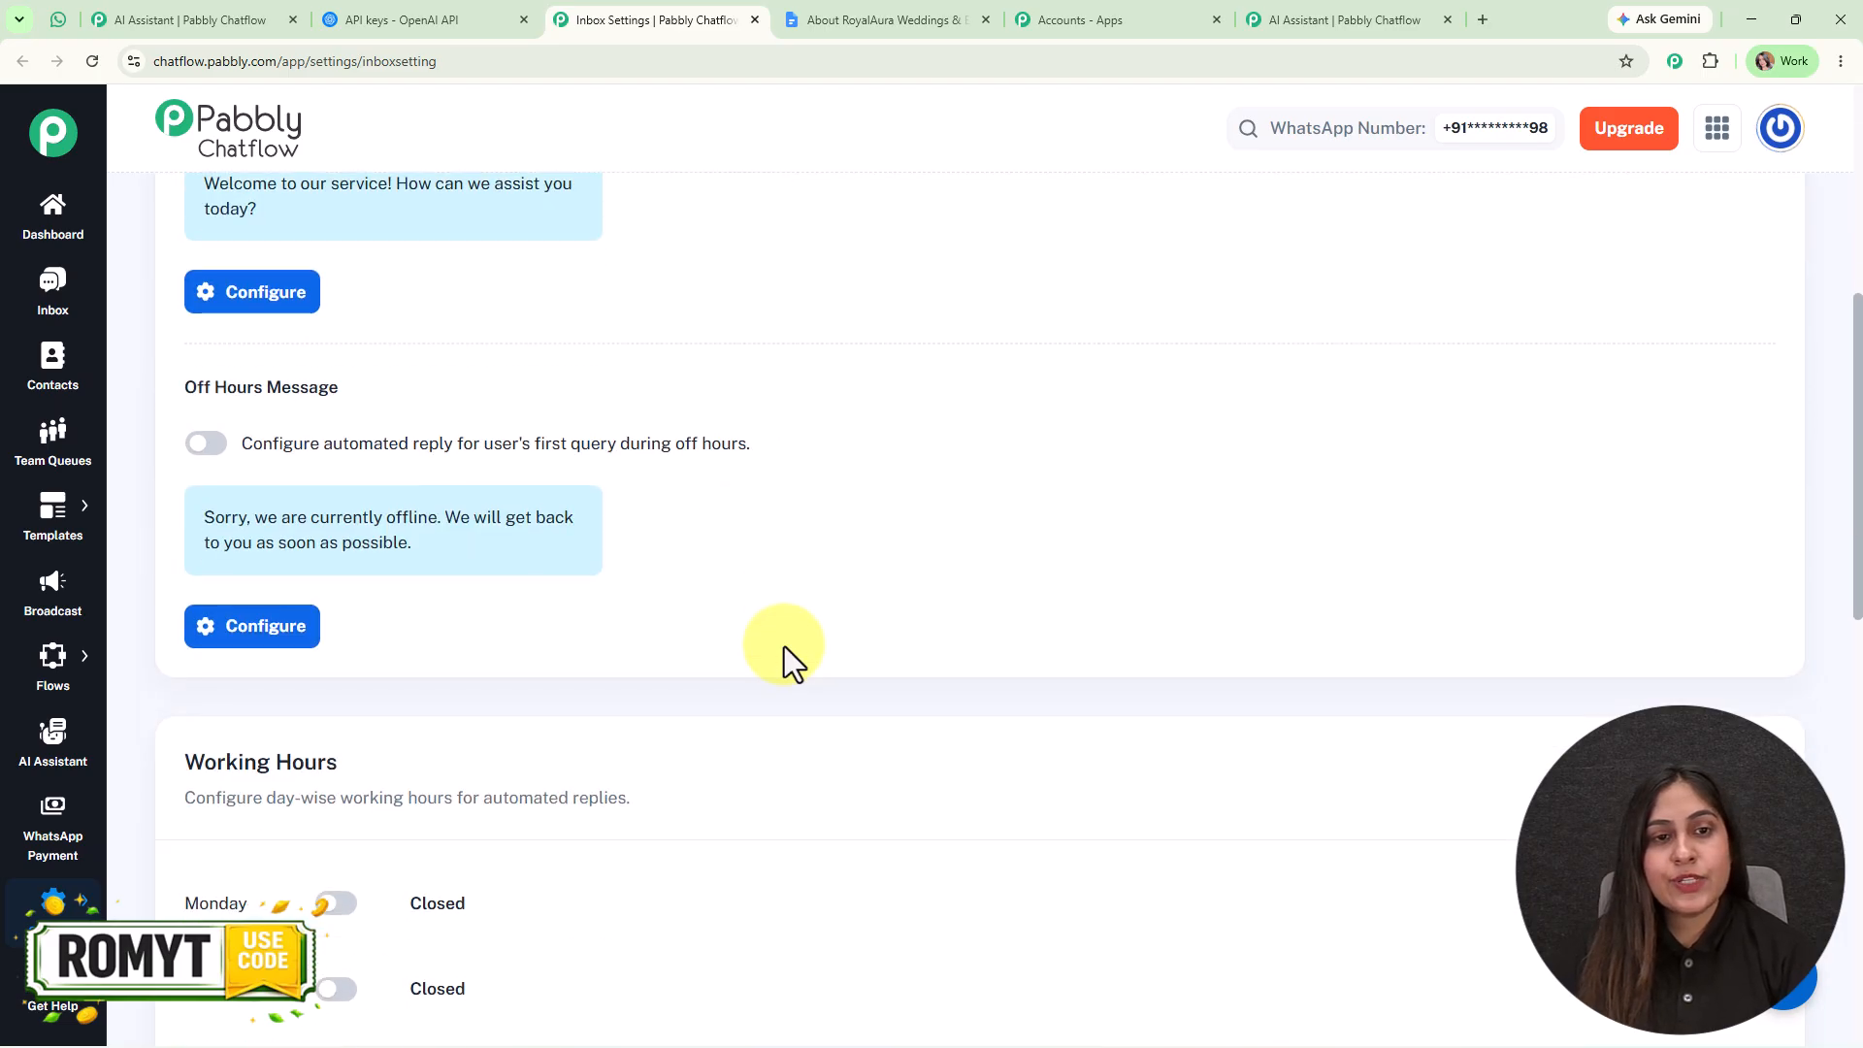
{"action": "left_click_drag", "start_coordinate": [130, 423], "coordinate": [466, 427]}
Enable AI auto replies with a rule assigning WhatsApp AI Agent to the All Contact list.
{"action": "left_click", "coordinate": [219, 555]}
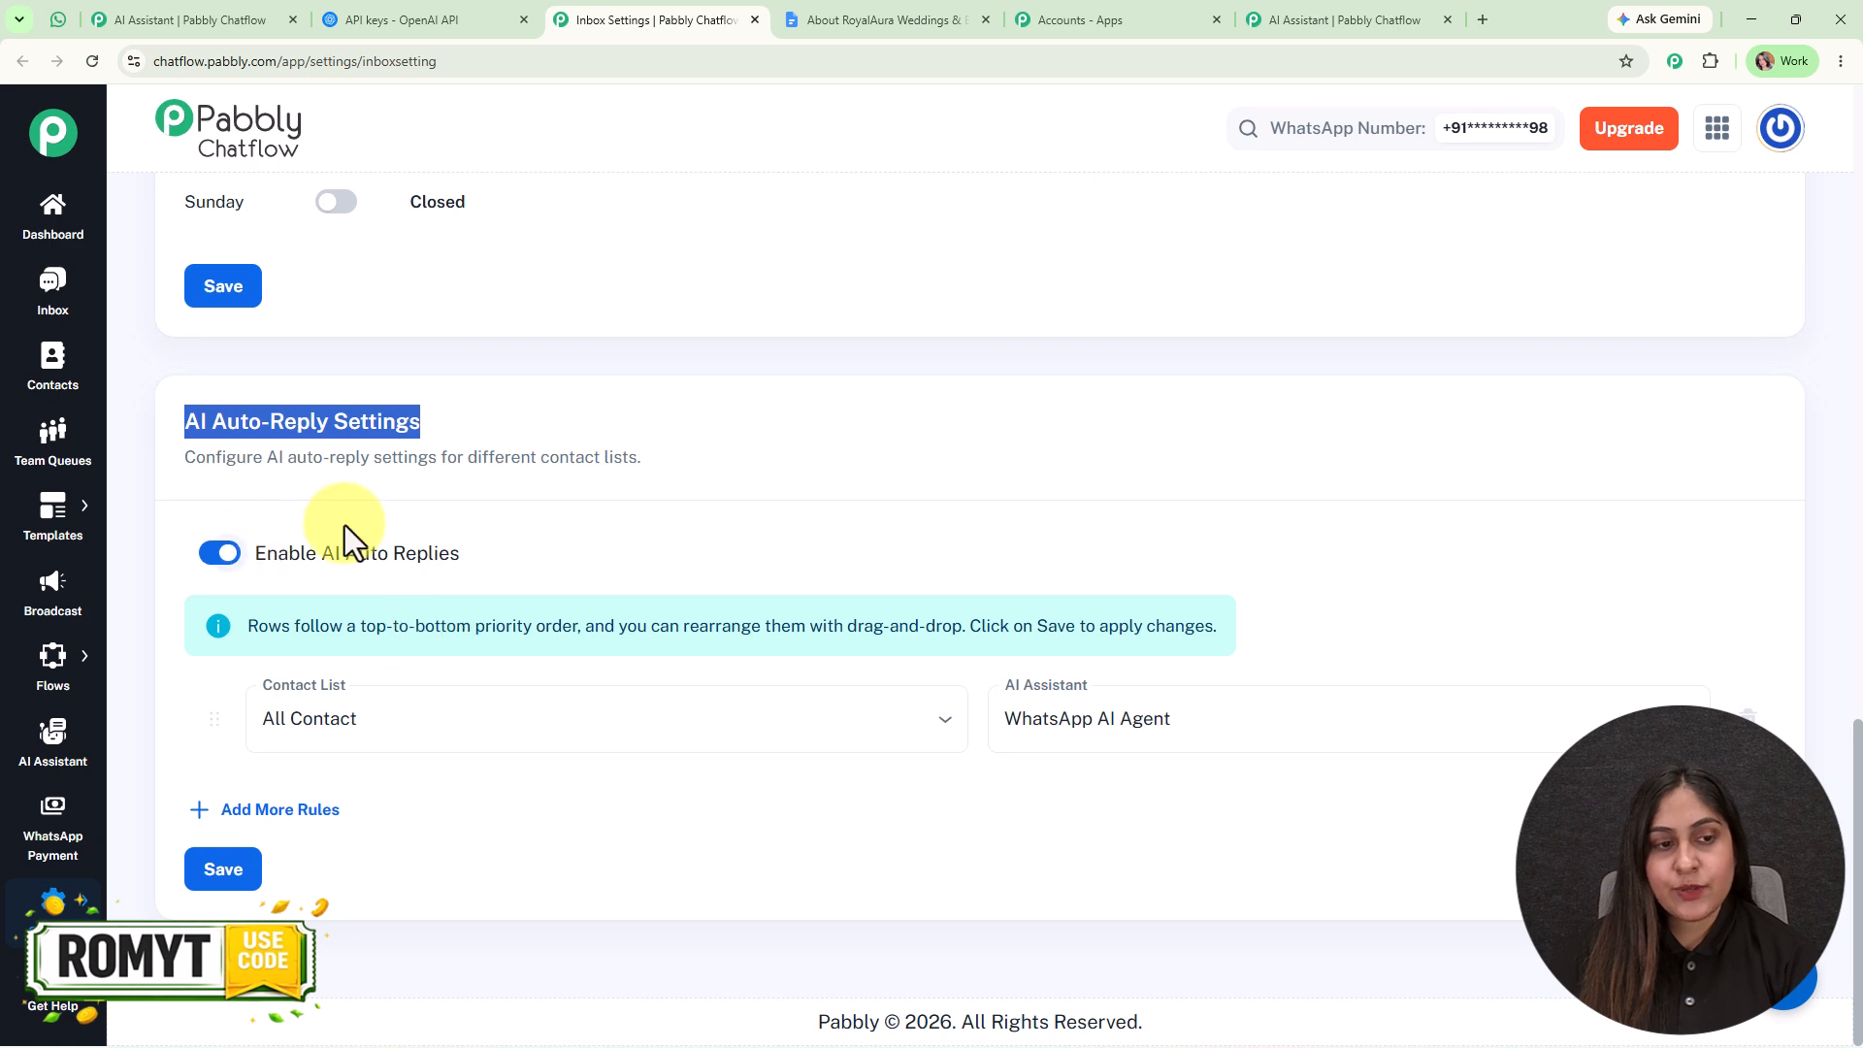
{"action": "left_click", "coordinate": [503, 575]}
{"action": "left_click", "coordinate": [852, 715]}
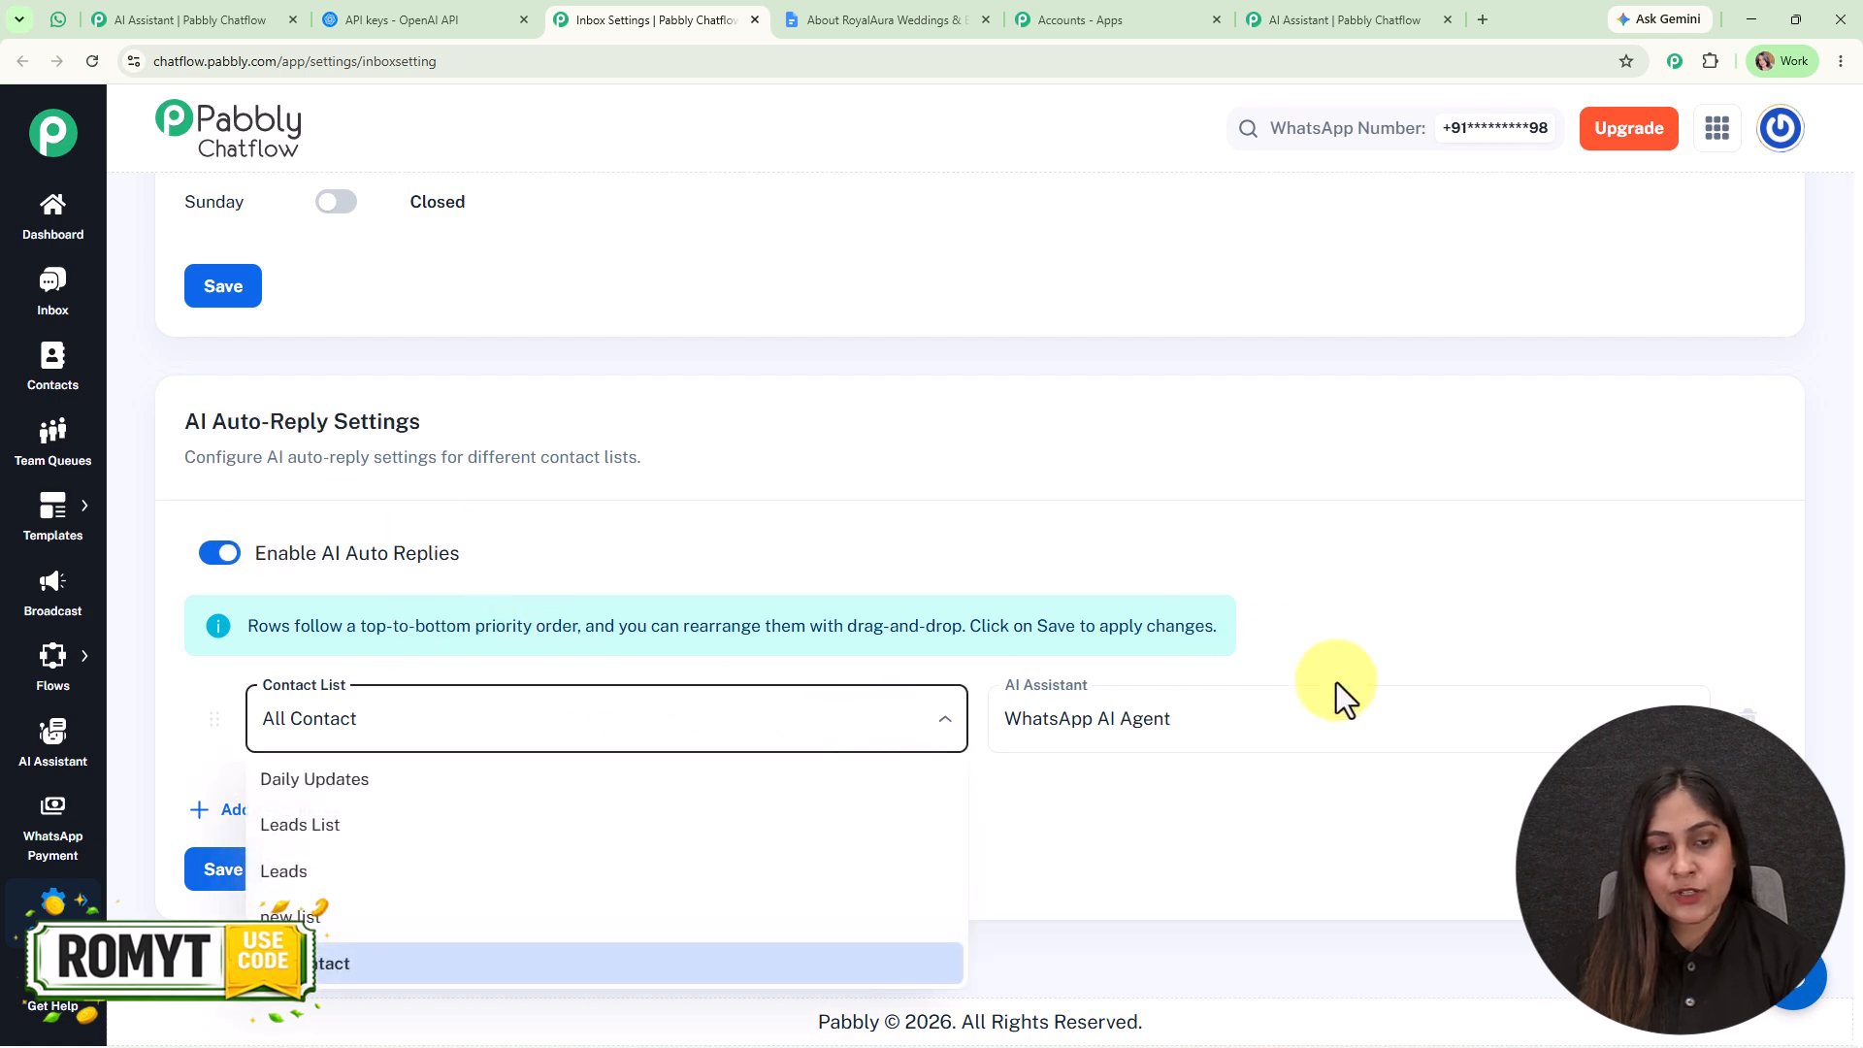
{"action": "left_click", "coordinate": [1360, 713]}
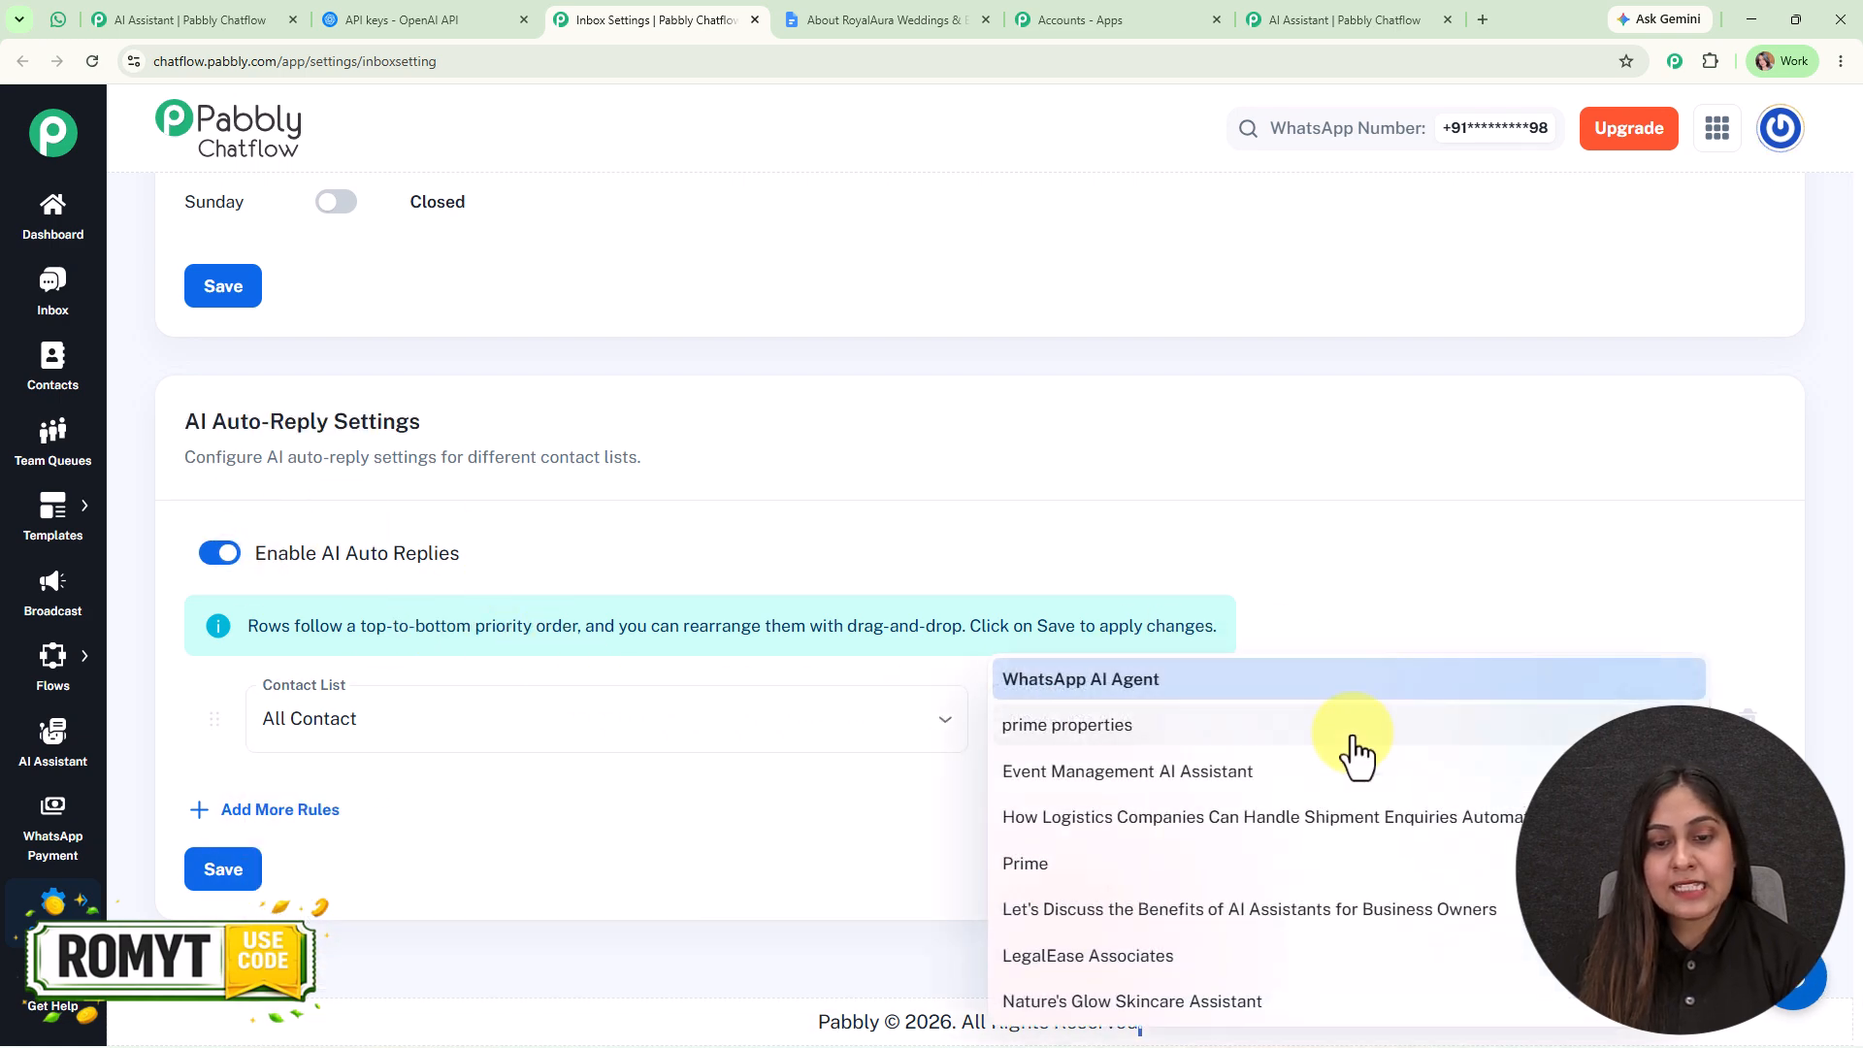
{"action": "left_click", "coordinate": [1324, 685]}
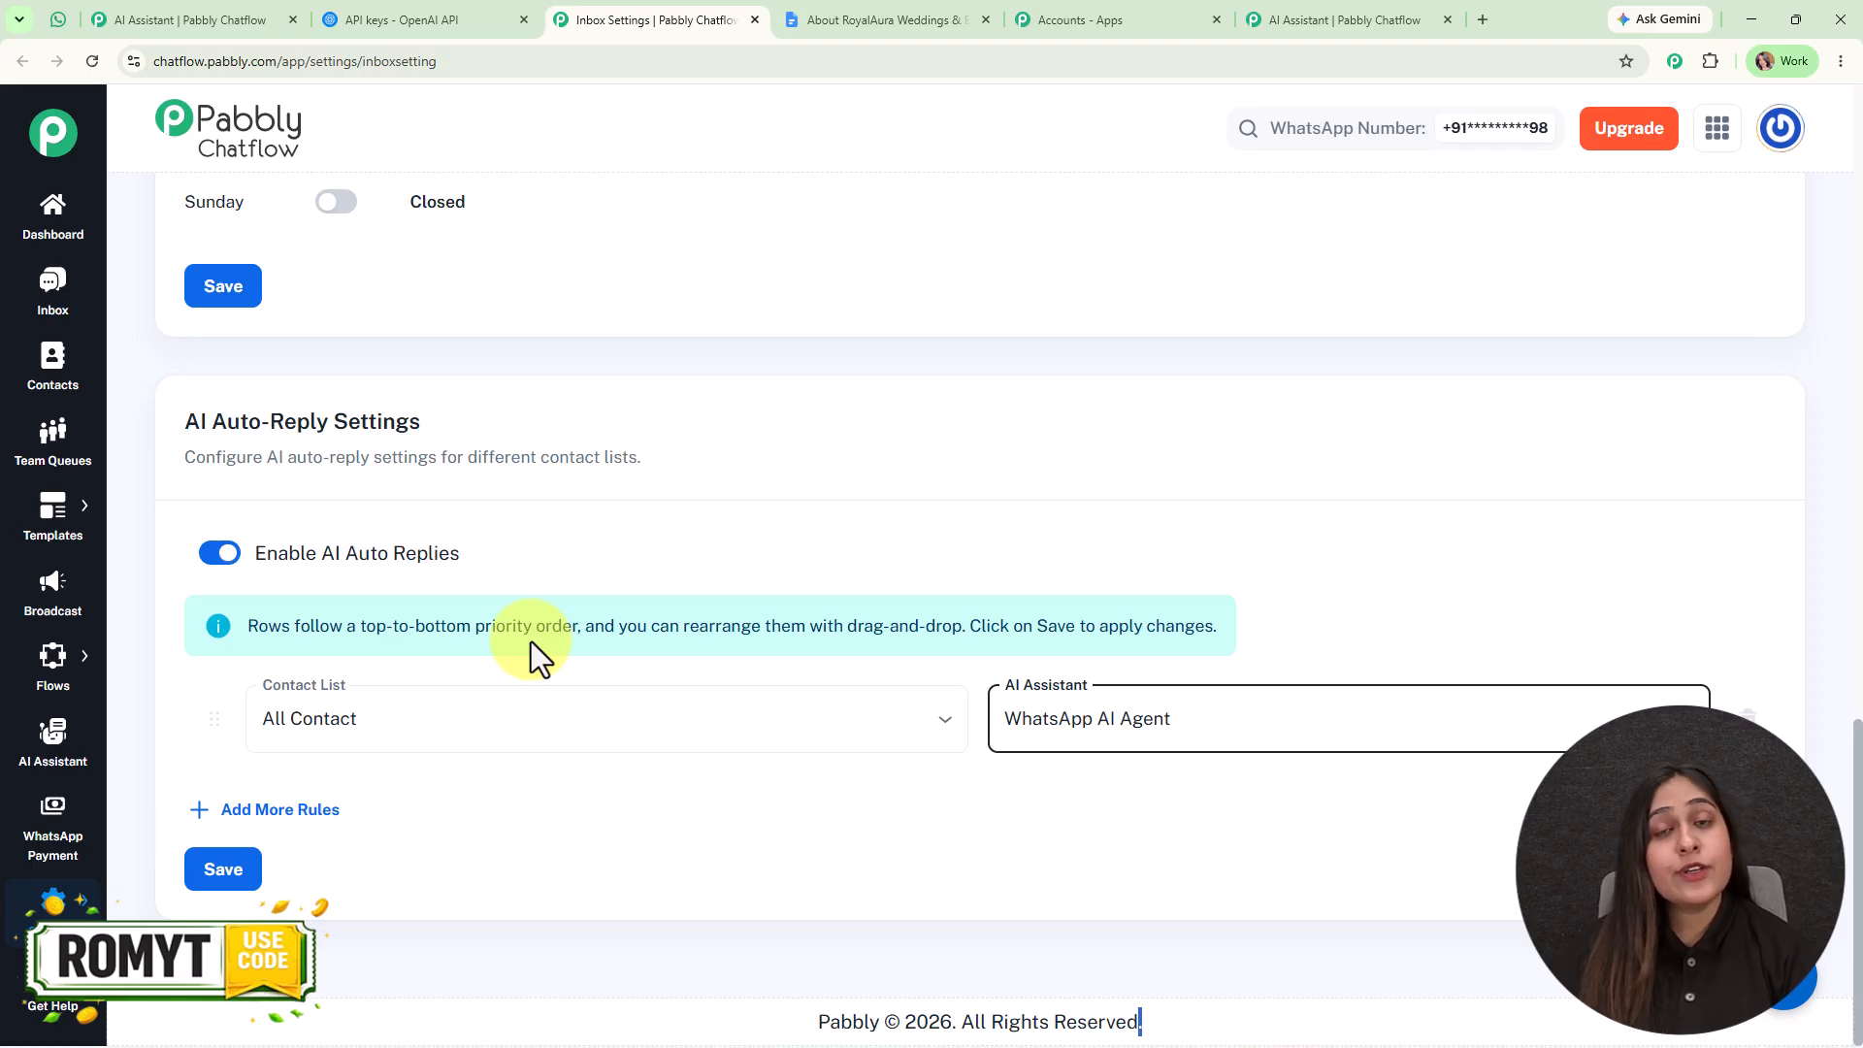
Check the AI assistant choices for the inbox chat containing the RoyalAura booking message, keeping WhatsApp AI Agent, and return to the assistant editor.
{"action": "left_click", "coordinate": [64, 281]}
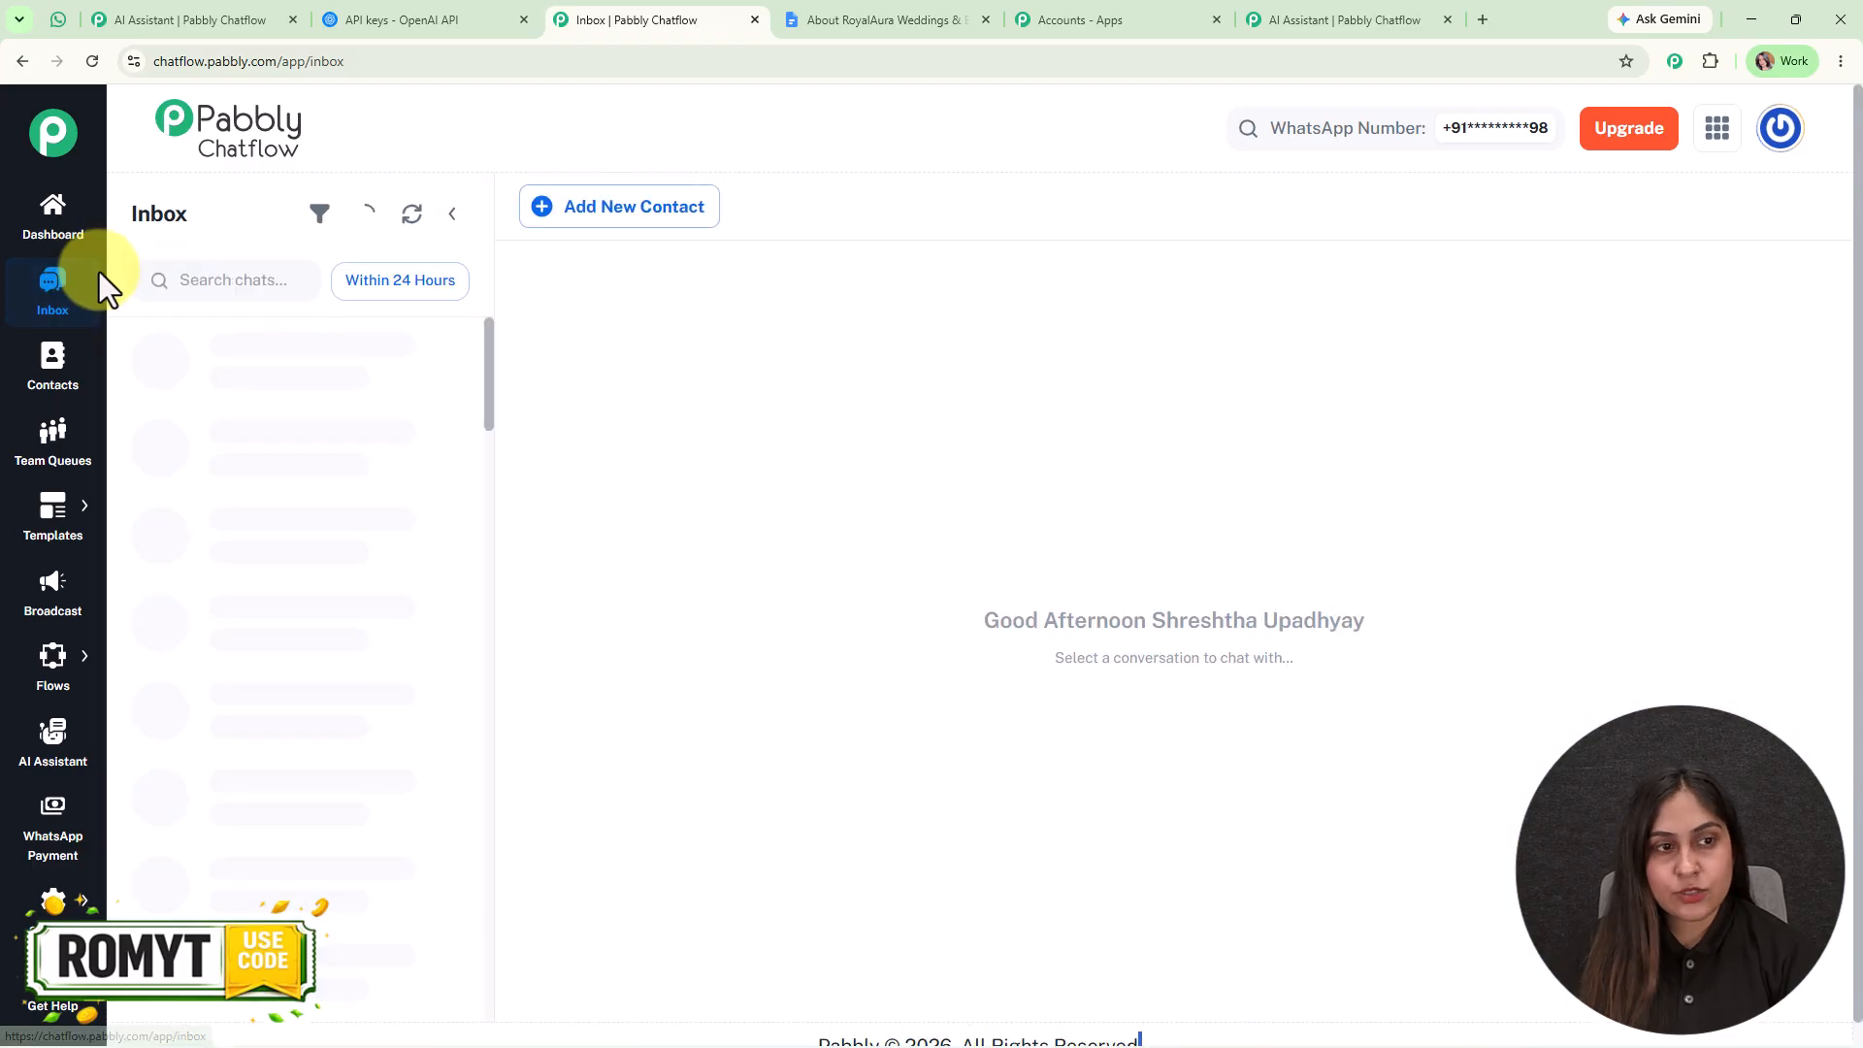
{"action": "left_click", "coordinate": [309, 473]}
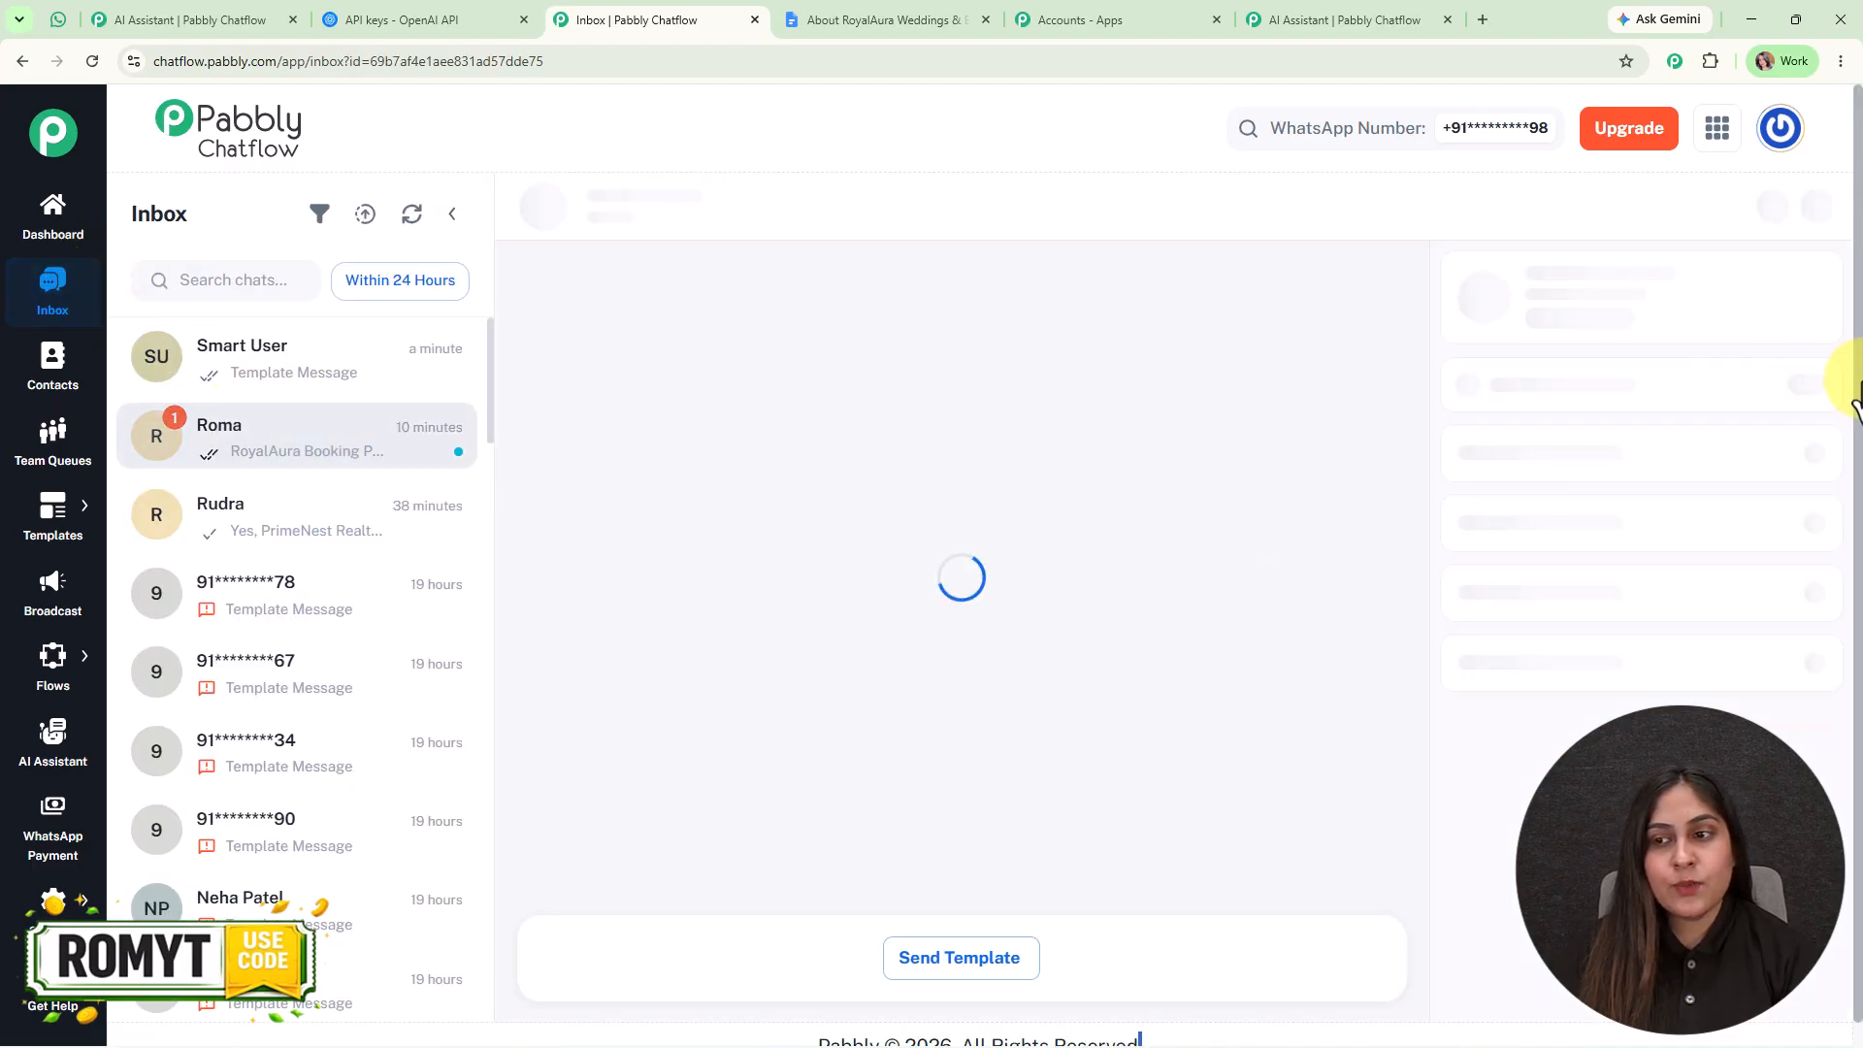
{"action": "left_click", "coordinate": [1630, 480]}
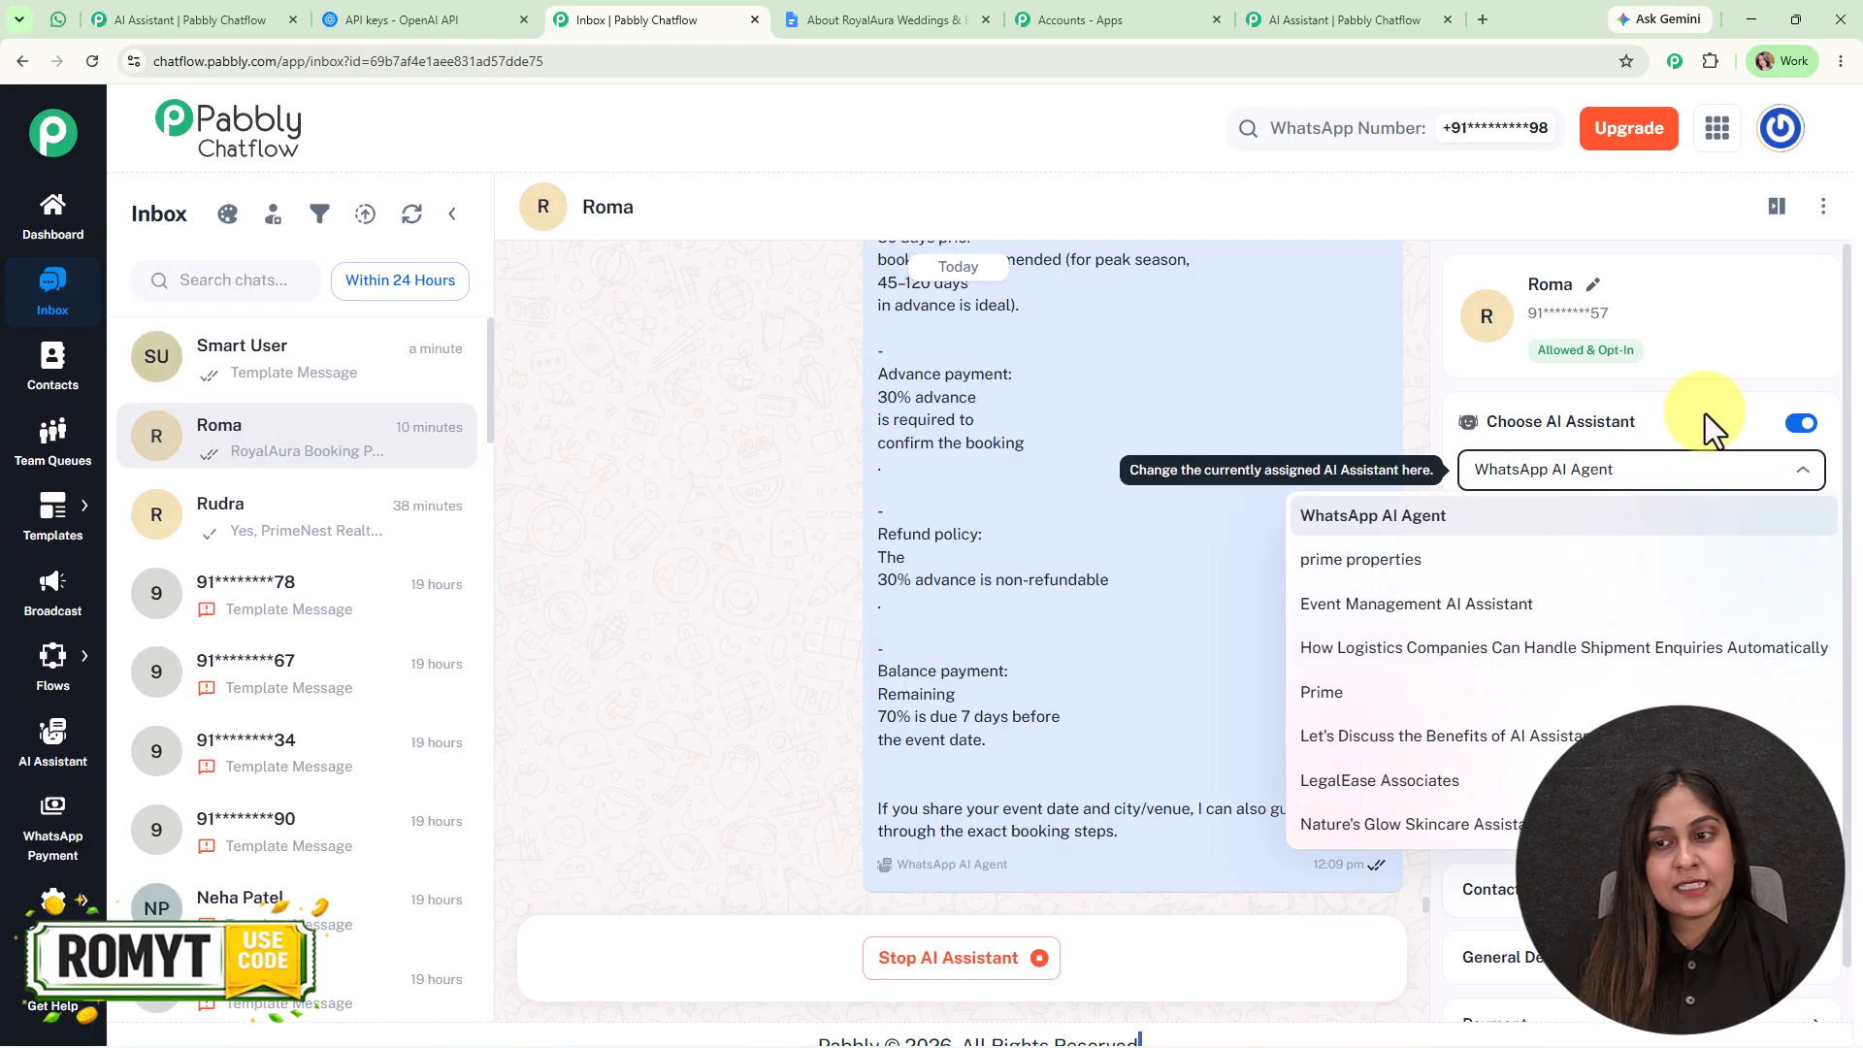
{"action": "left_click", "coordinate": [1704, 413]}
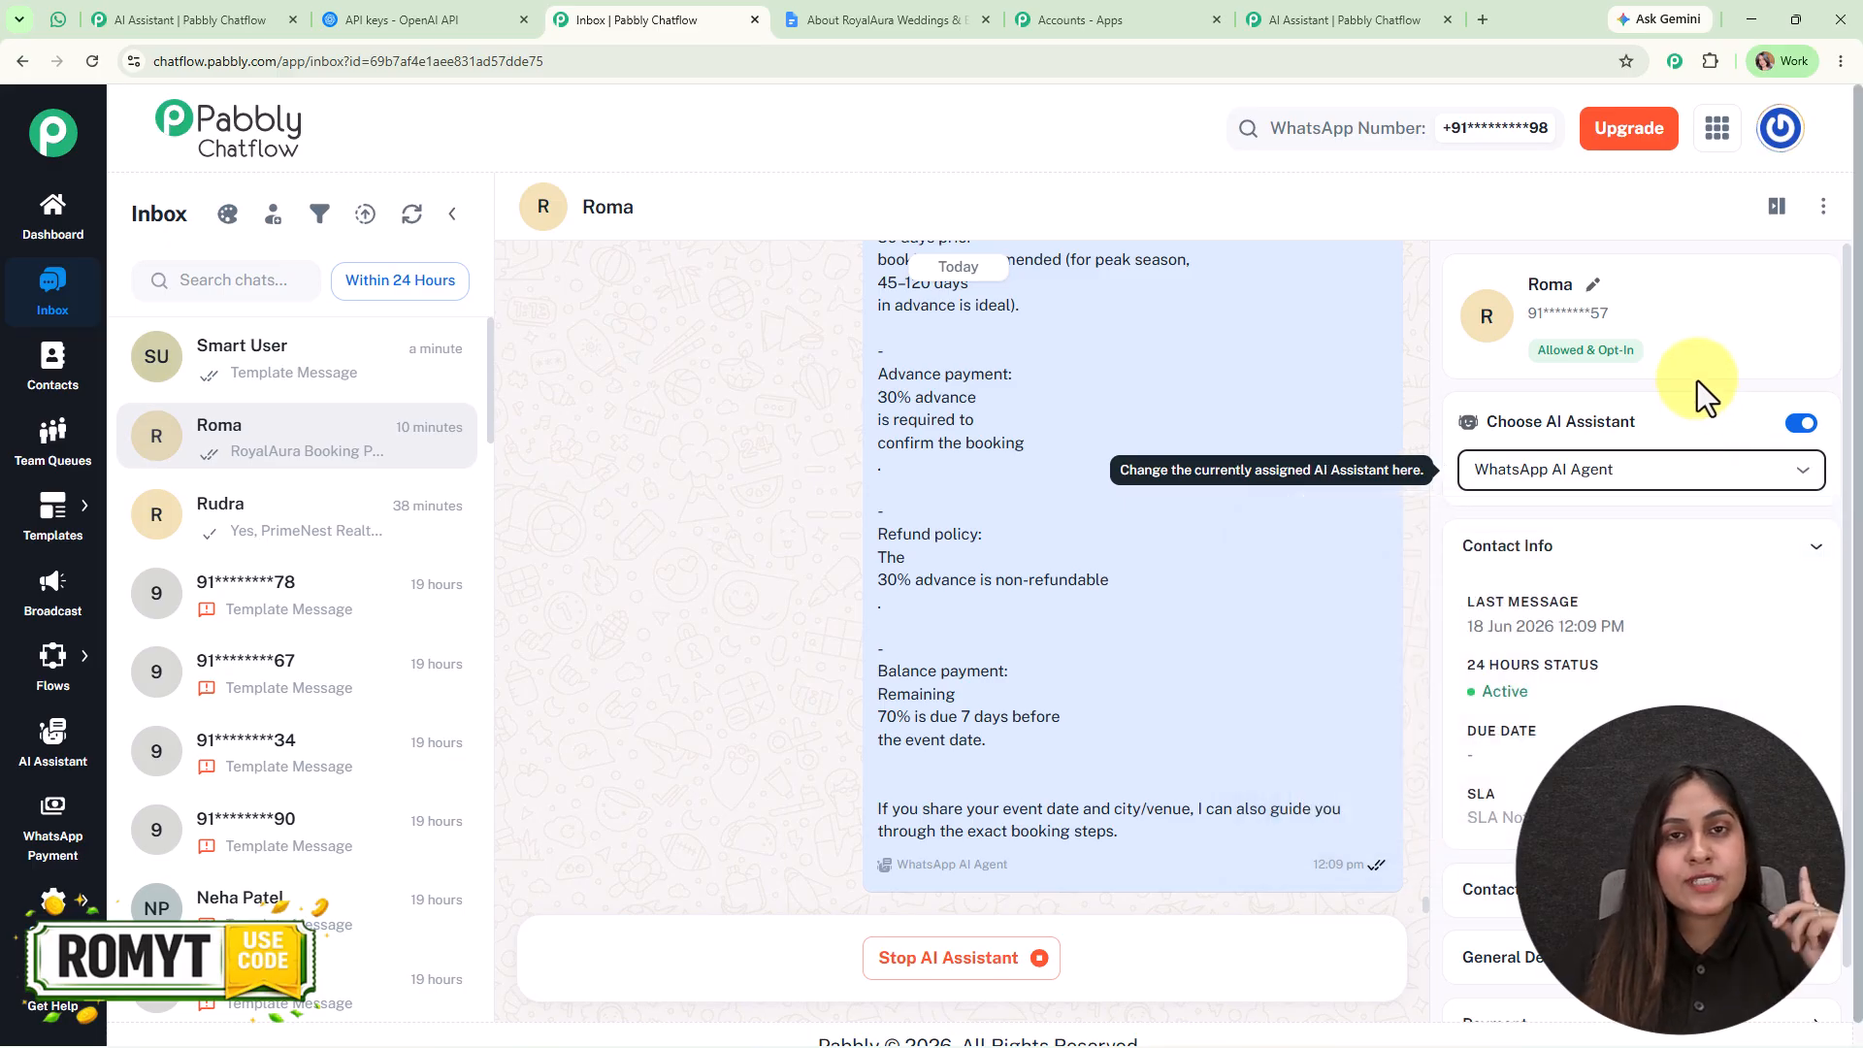
{"action": "left_click", "coordinate": [167, 16]}
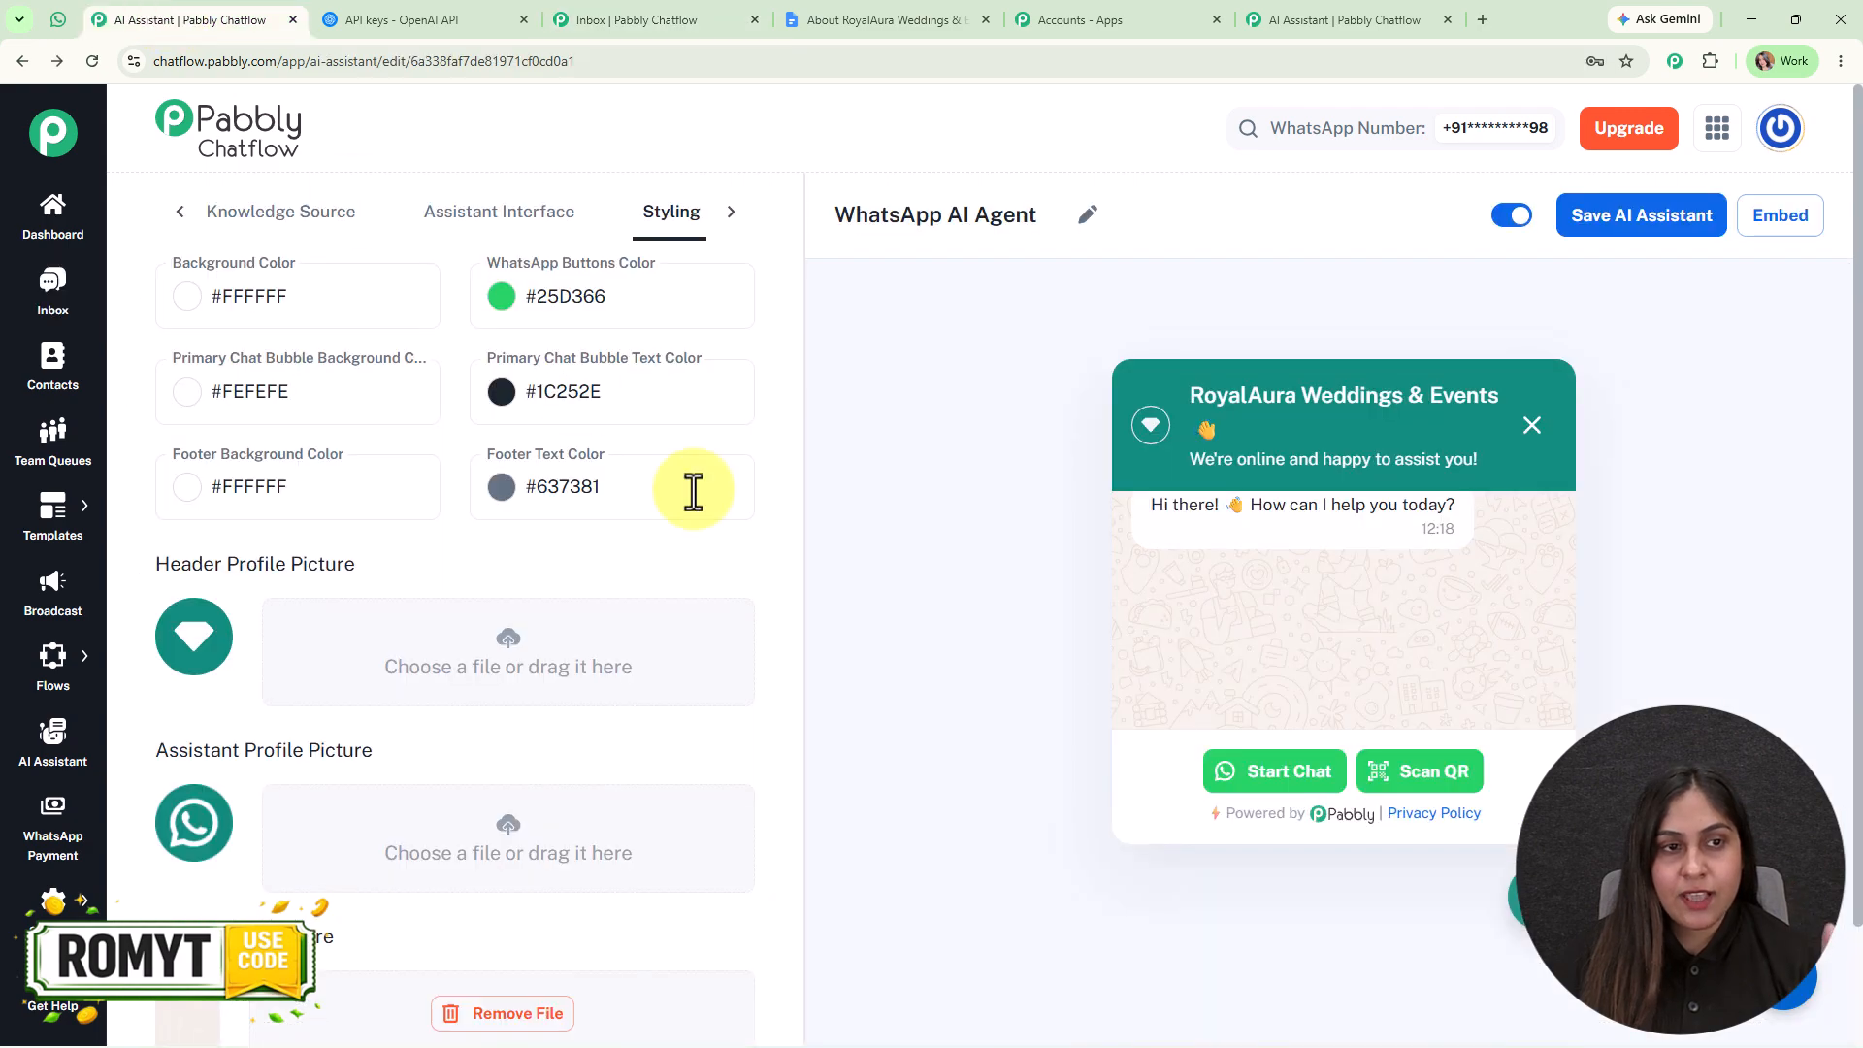